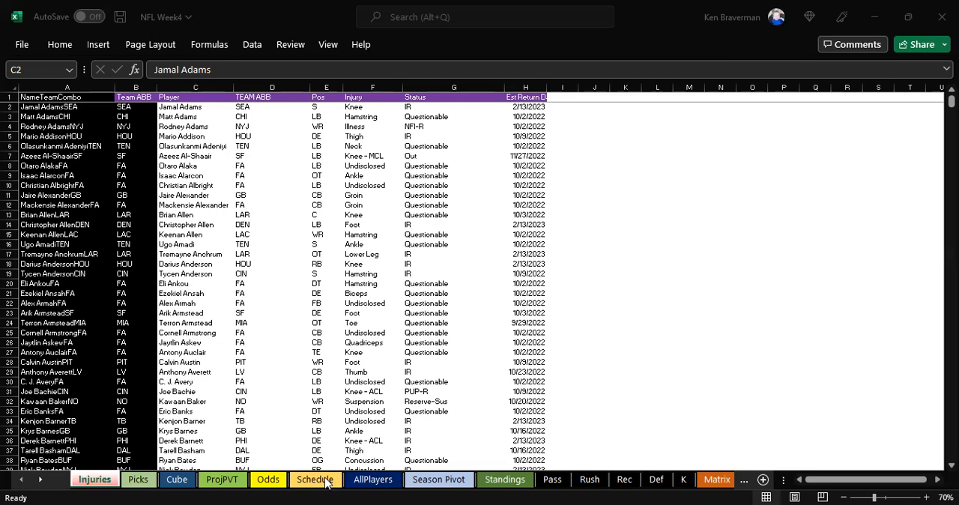
Step: Open the Standings sheet and look over the teams' win-loss records and adjusted ratings
left_click(504, 479)
scroll(121, 263, "down", 1)
scroll(120, 255, "up", 1)
left_click(129, 231)
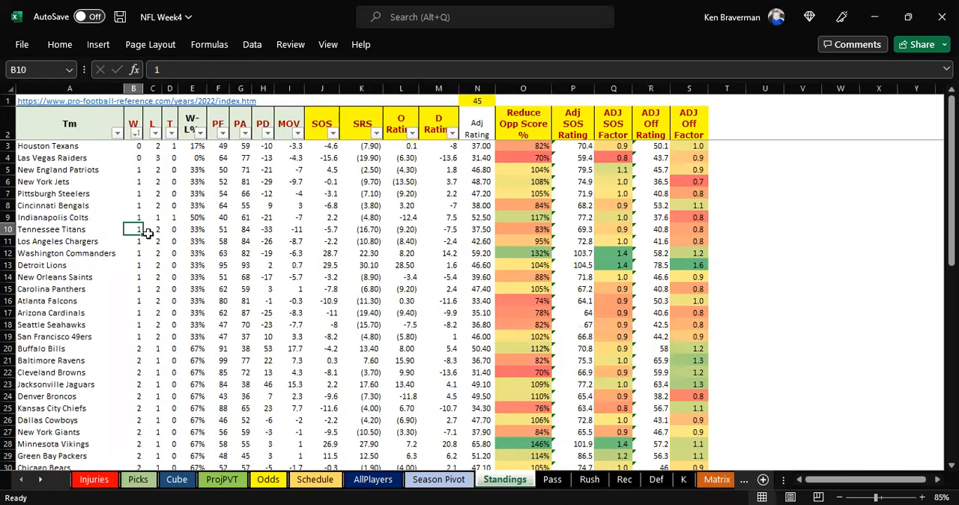
left_click(152, 241)
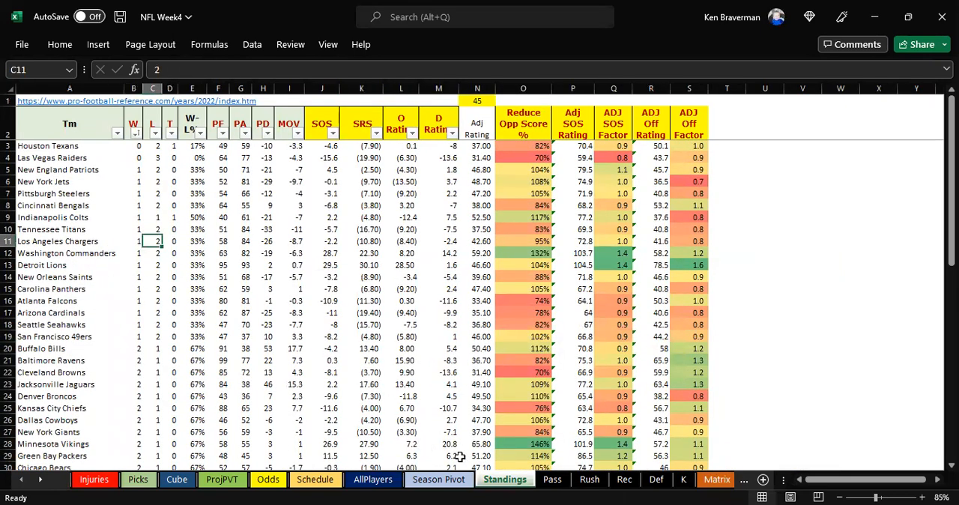
Step: Review the team statistics on the Matrix sheet and return to the Injuries sheet
left_click(708, 481)
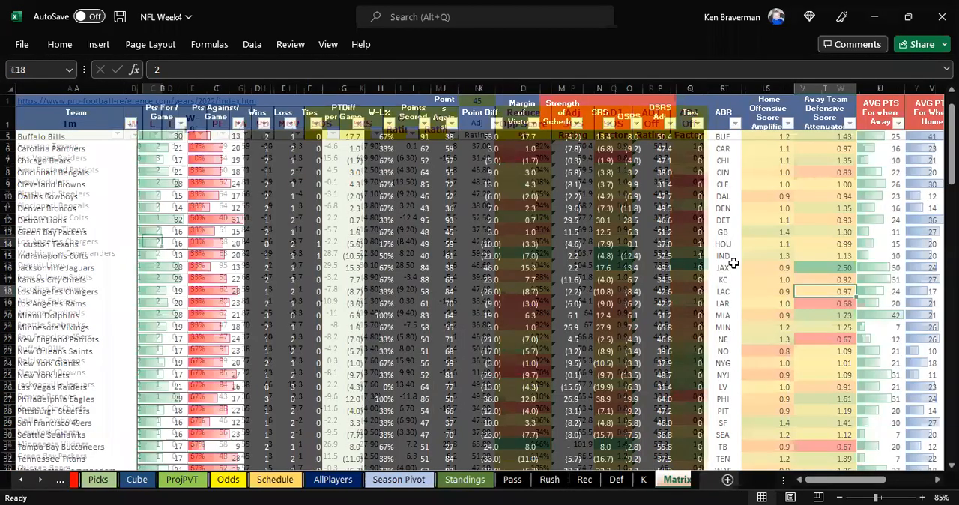
scroll(564, 247, "up", 1)
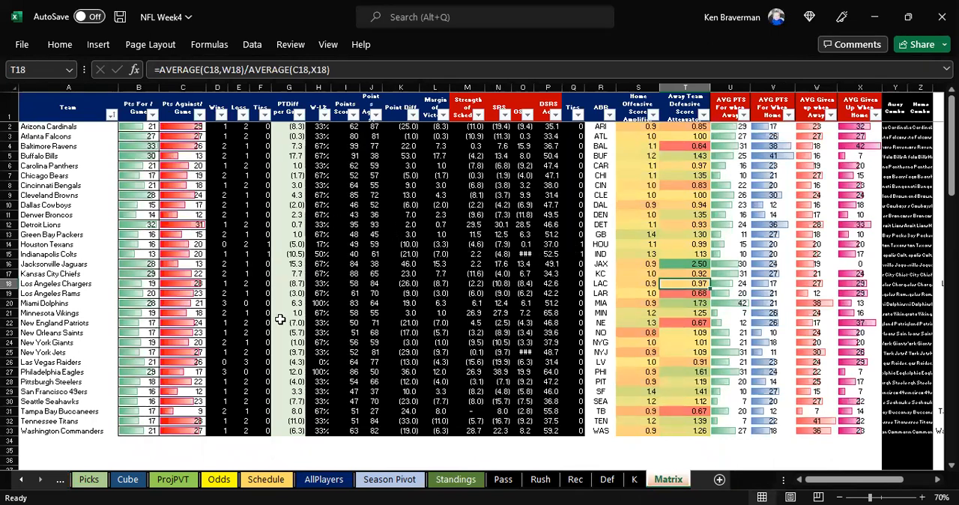
left_click(20, 480)
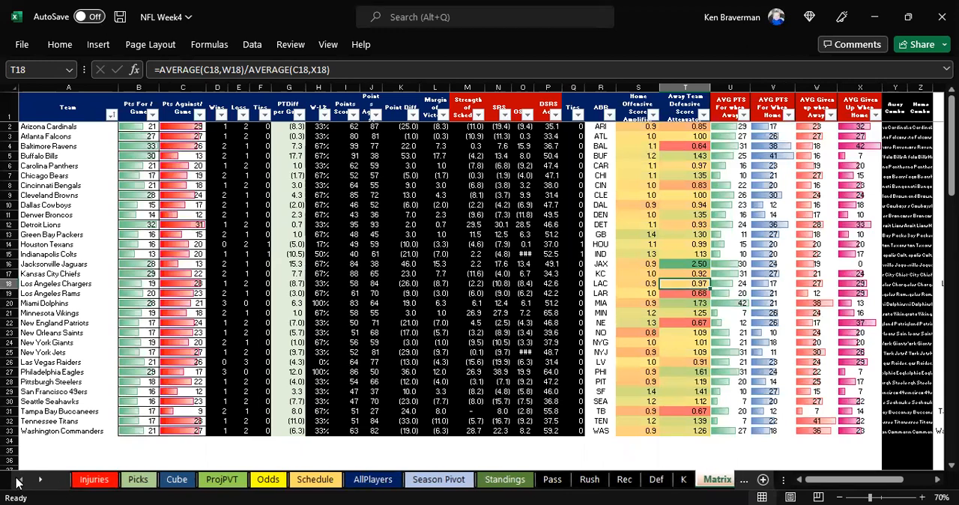
left_click(77, 479)
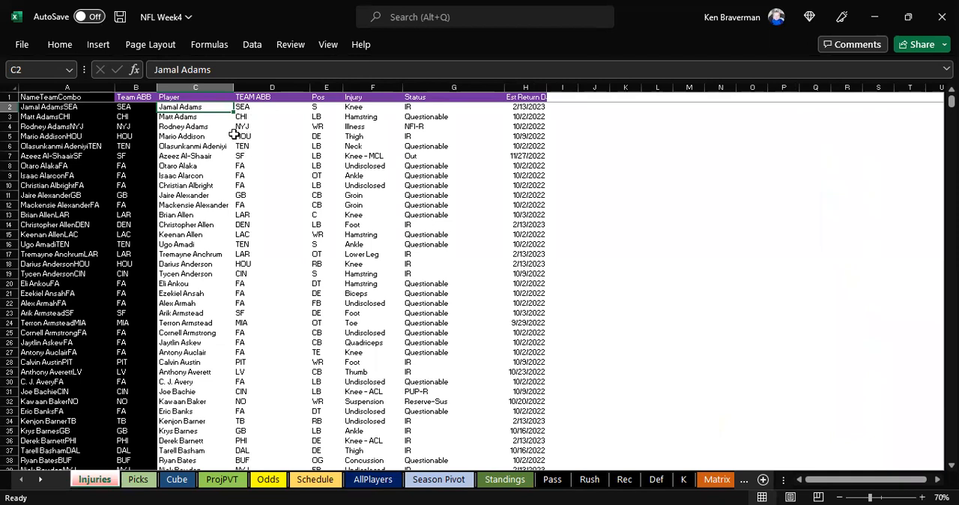
Step: Examine the injury data on the Injuries sheet by highlighting the block from the Player column through the estimated return date
left_click(209, 238)
left_click_drag(189, 111, 193, 117)
left_click_drag(327, 176, 547, 374)
left_click(303, 244)
left_click(192, 109)
left_click_drag(335, 145, 524, 342)
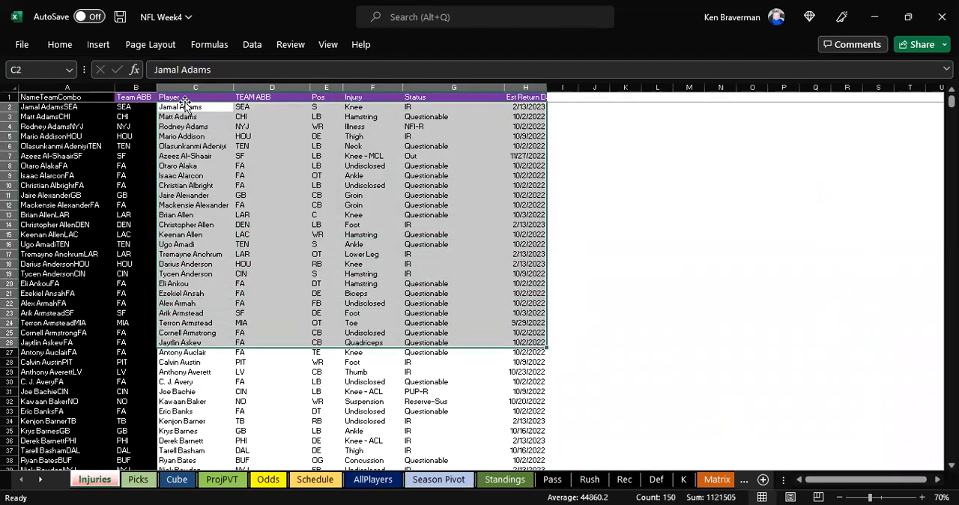
left_click_drag(185, 108, 509, 380)
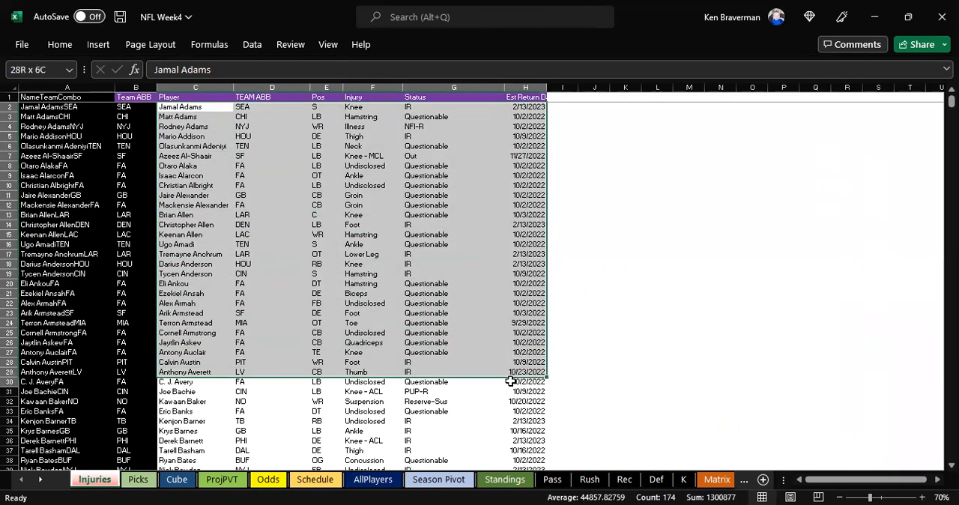
left_click(297, 305)
left_click_drag(197, 107, 517, 420)
Step: Check the extent of the Player column by going to its last entry and back to the first row
left_click(174, 109)
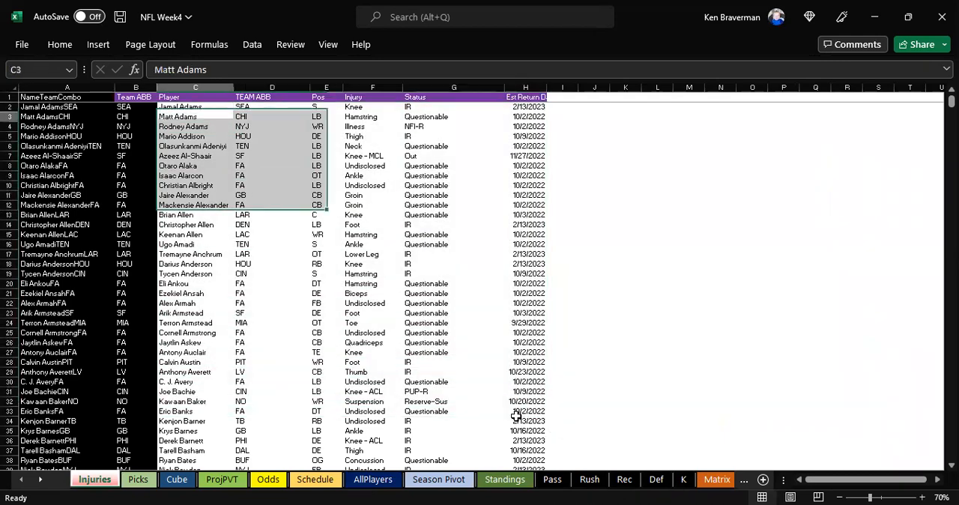
key("ctrl+Down")
scroll(179, 97, "up", 1)
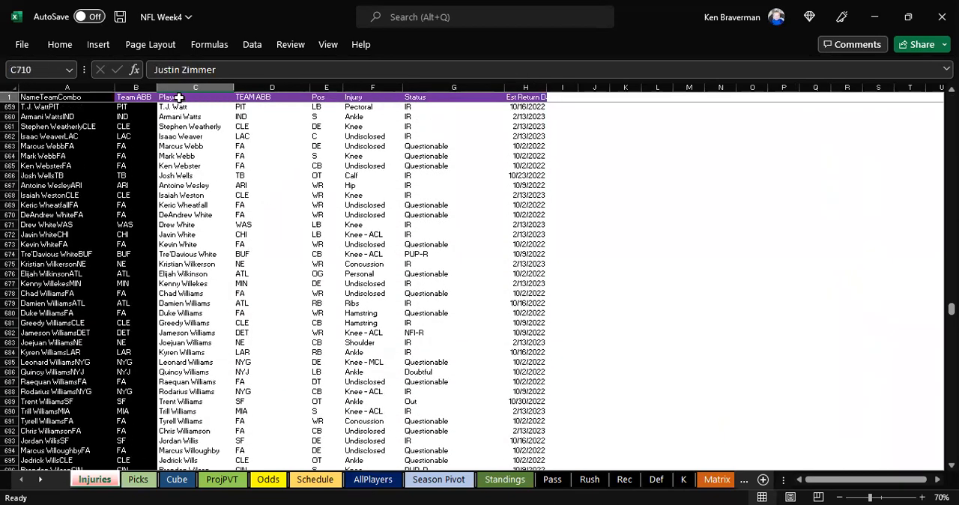
key("ctrl+Up")
key("Right")
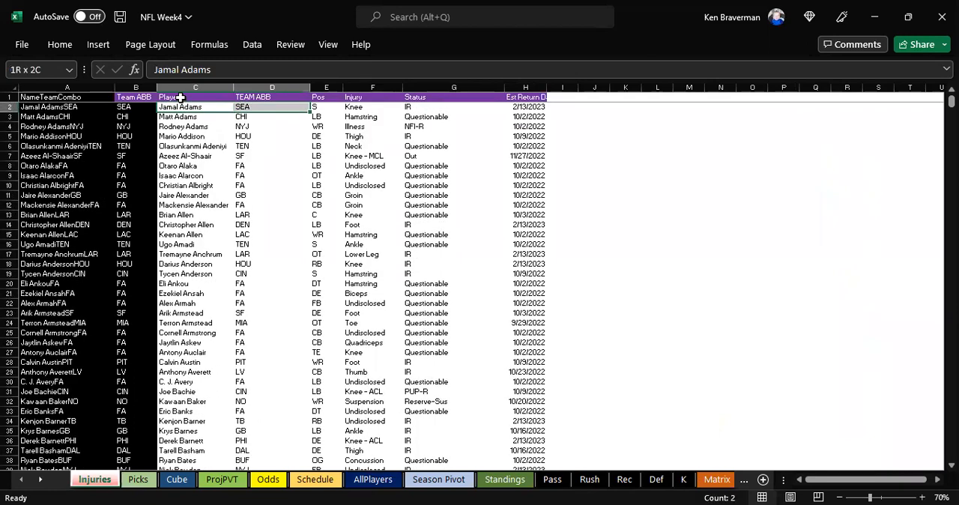
scroll(180, 98, "down", 10)
scroll(180, 97, "up", 10)
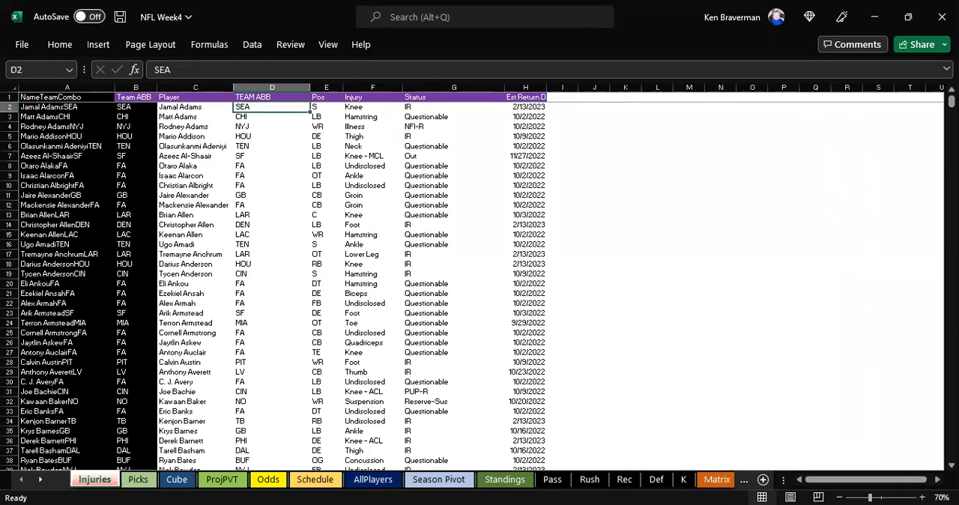
Step: Check how far the NameTeamCombo and Team ABB helper formulas extend below the injury data, and return to the first row
left_click(25, 126)
left_click(146, 186)
key("ctrl+Down")
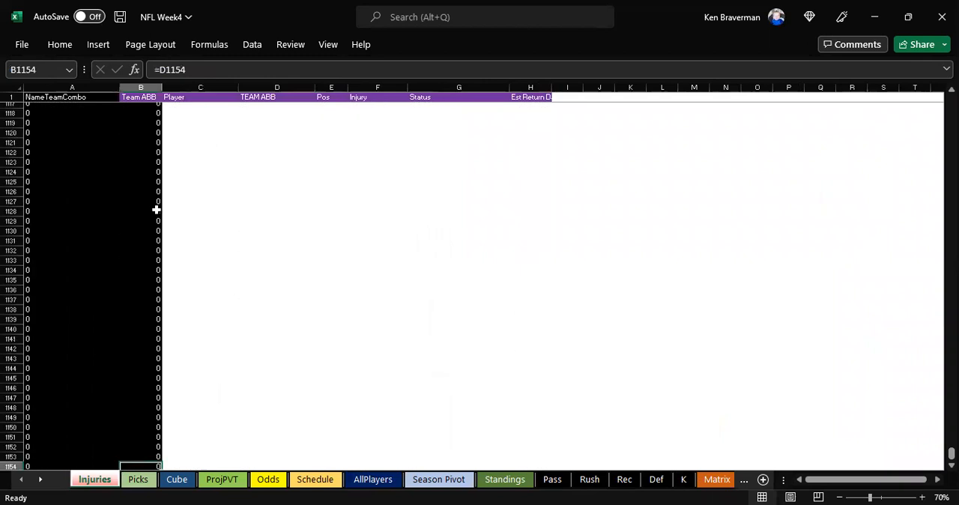
left_click_drag(148, 431, 147, 424)
left_click(198, 403)
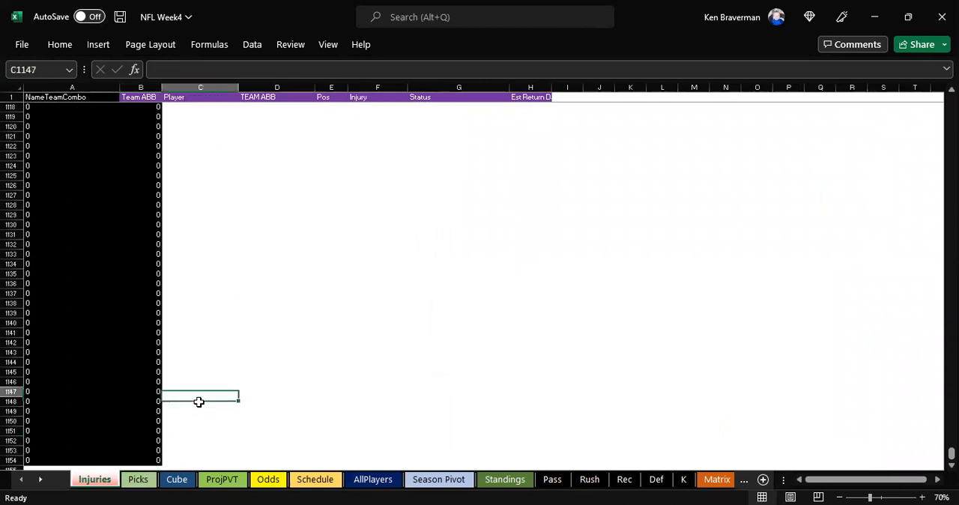
key("ctrl+Up")
key("ctrl+Up")
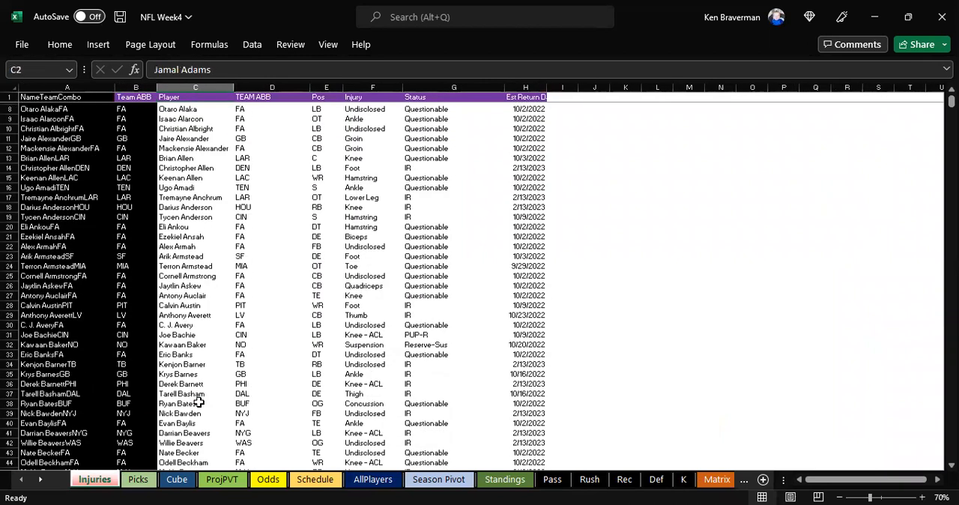
Step: Hide the Injuries sheet and open the ProjPVT sheet
right_click(88, 484)
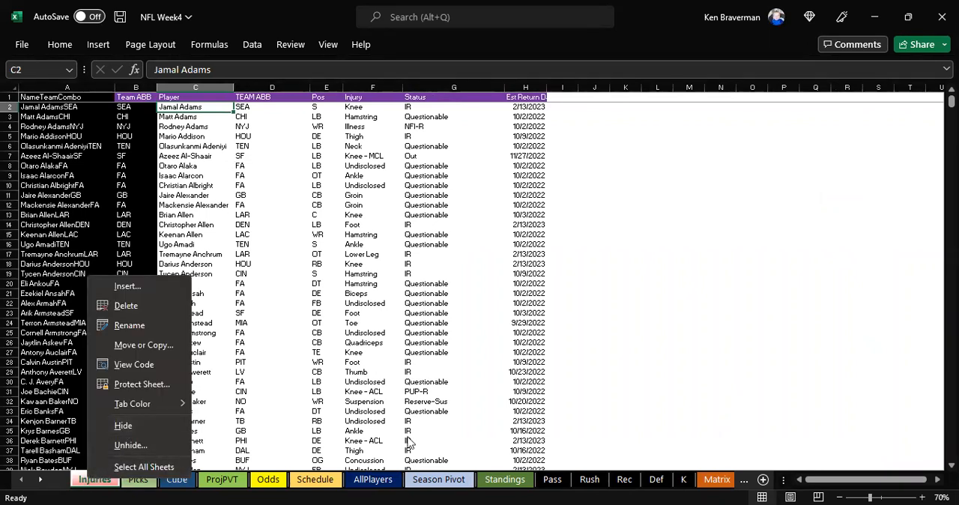
left_click(215, 485)
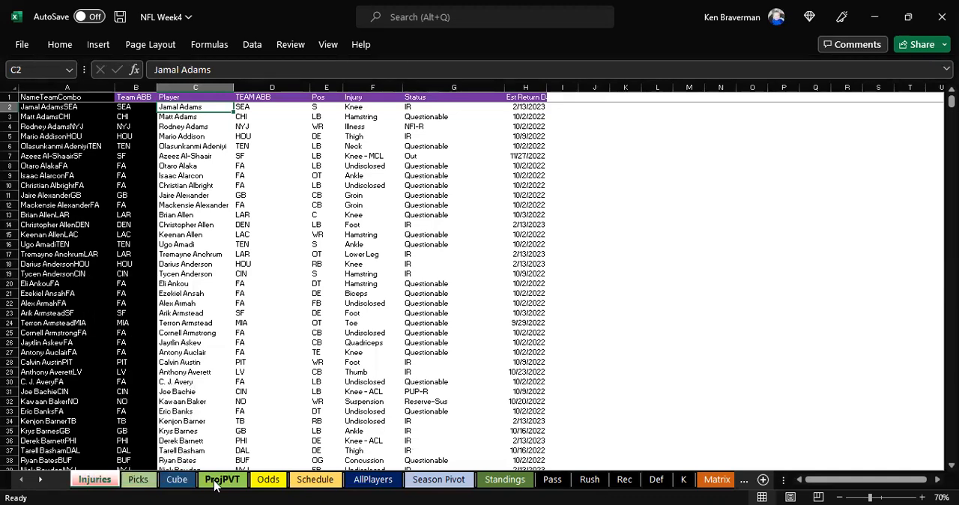
left_click(215, 486)
left_click(84, 486)
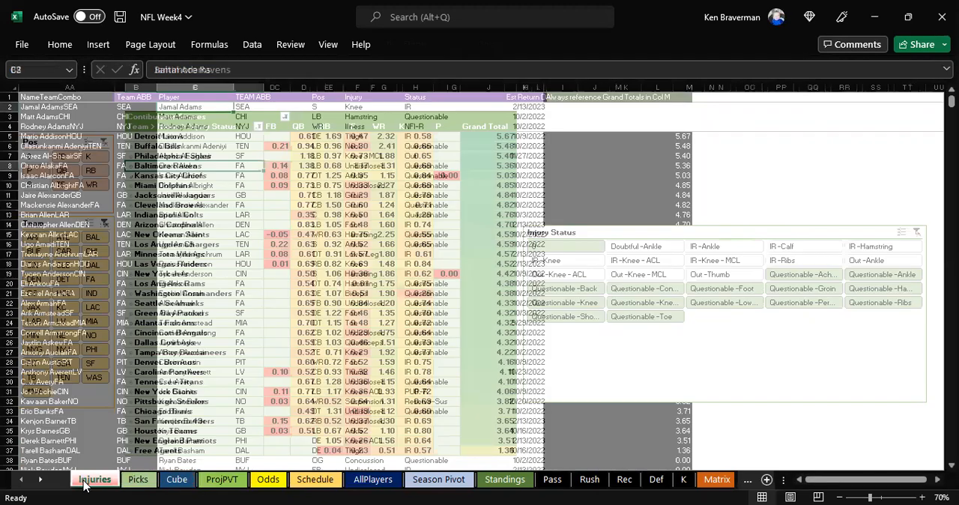
right_click(85, 484)
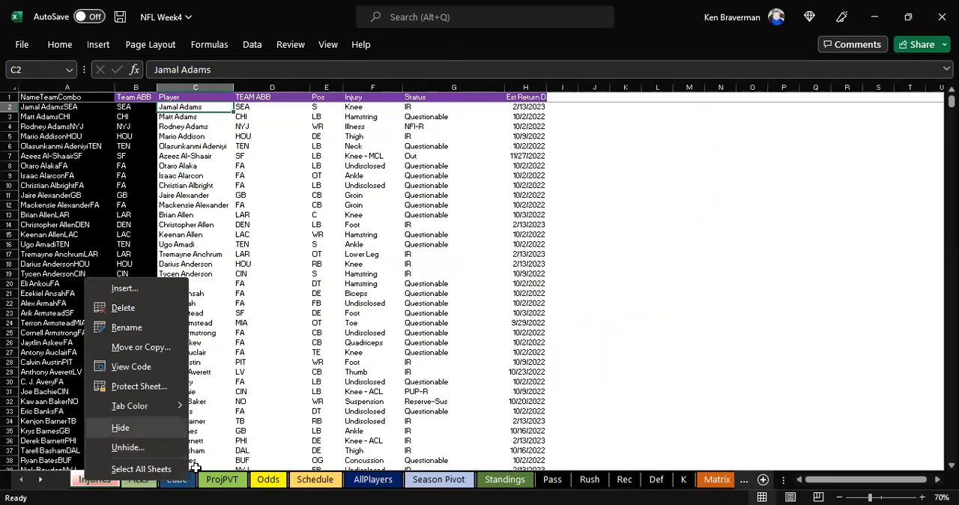
left_click(114, 429)
left_click(157, 480)
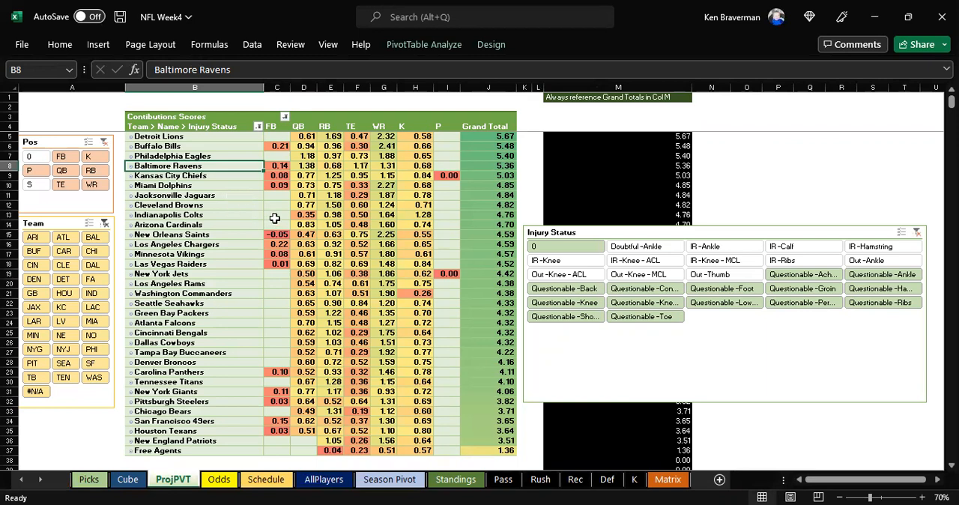
Step: Filter the contribution scores pivot table to injury status 0 only and move the Injury Status slicer clear of the table
left_click_drag(584, 238, 587, 212)
right_click(327, 204)
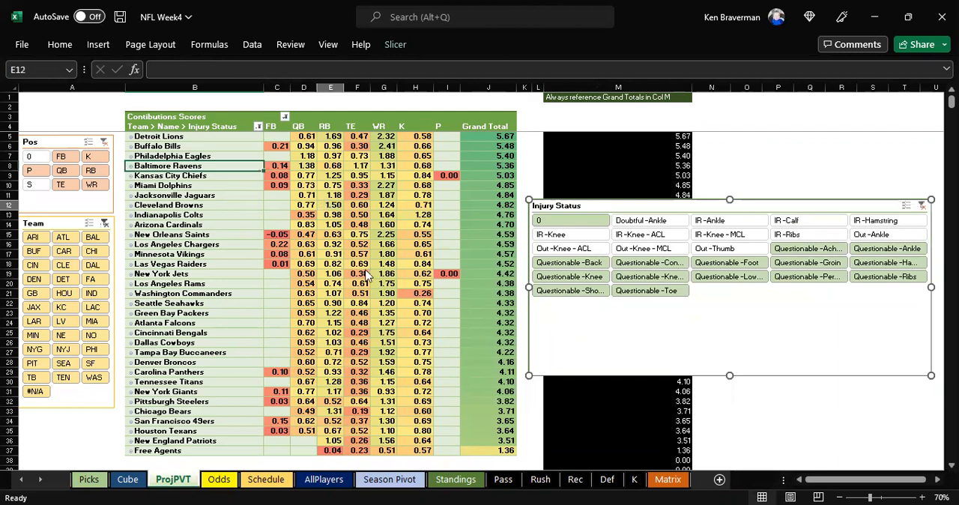
left_click(366, 301)
left_click_drag(676, 204, 470, 175)
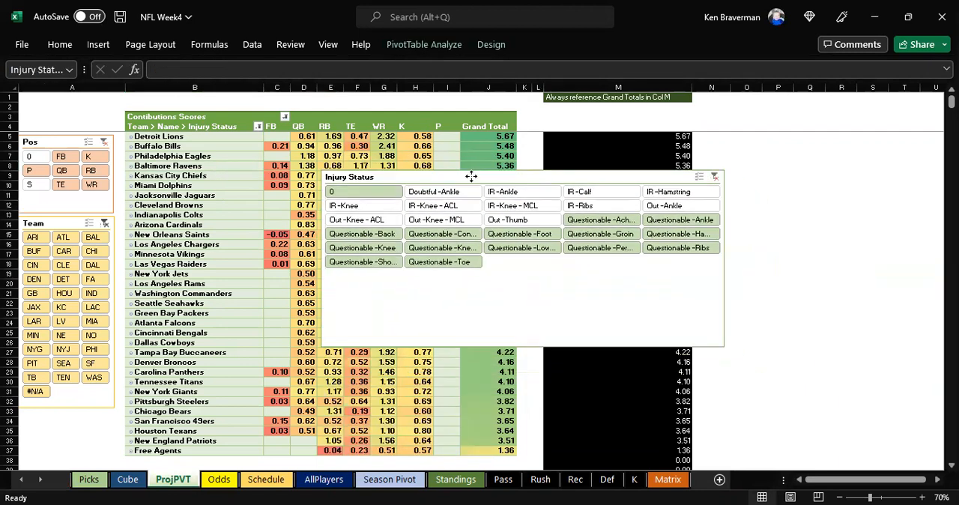
left_click(369, 194)
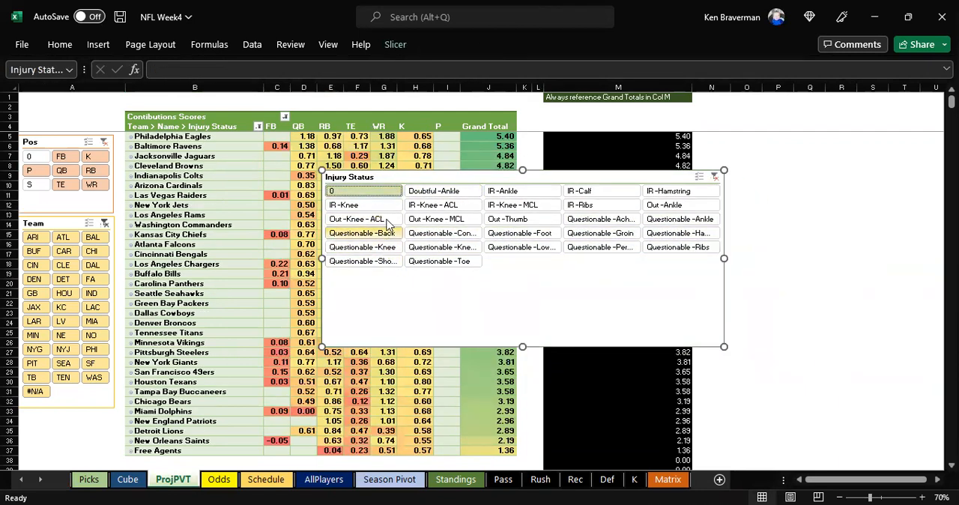
left_click_drag(382, 177, 617, 212)
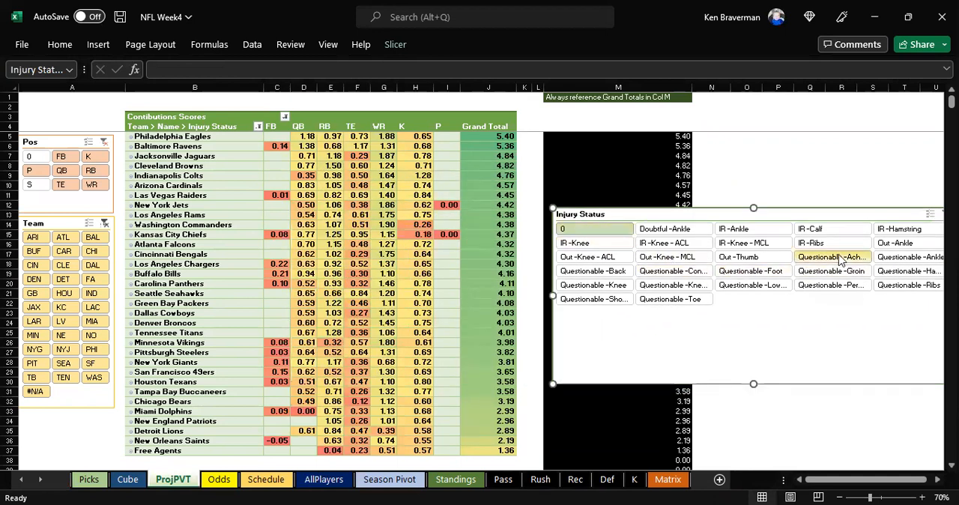
Step: Filter the pivot table to all the Questionable injury statuses, from Achilles through Toe
left_click_drag(831, 256, 669, 299)
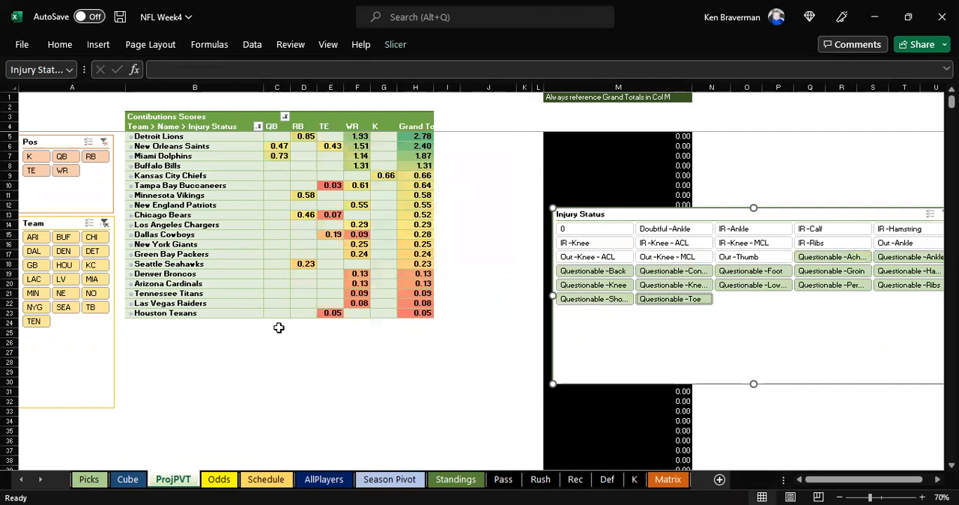
left_click(276, 362)
scroll(262, 342, "up", 1, "ctrl")
scroll(263, 341, "up", 1, "ctrl")
scroll(240, 224, "up", 1)
Step: Examine the highest-scoring teams' grand totals, expand Miami Dolphins to inspect its questionable players, and collapse it again
left_click_drag(225, 161, 229, 196)
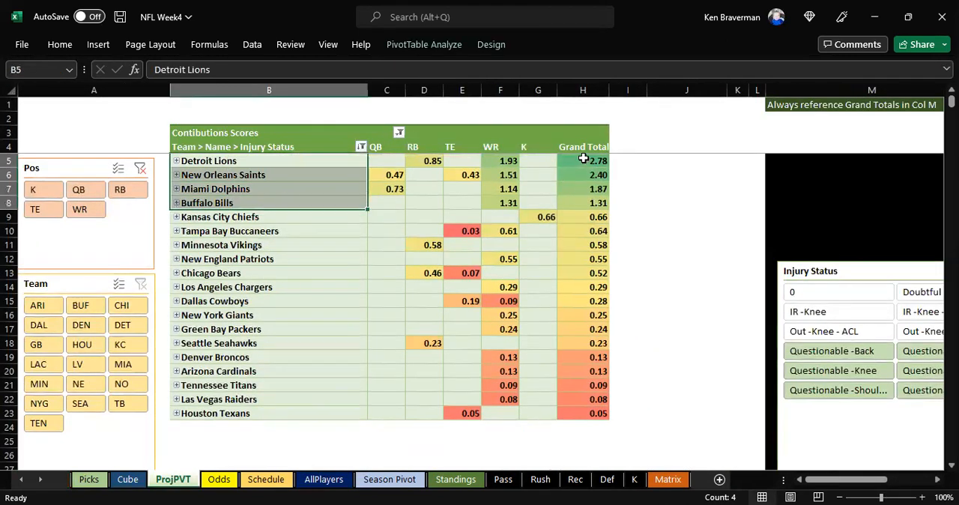
left_click_drag(581, 159, 588, 201)
left_click(177, 188)
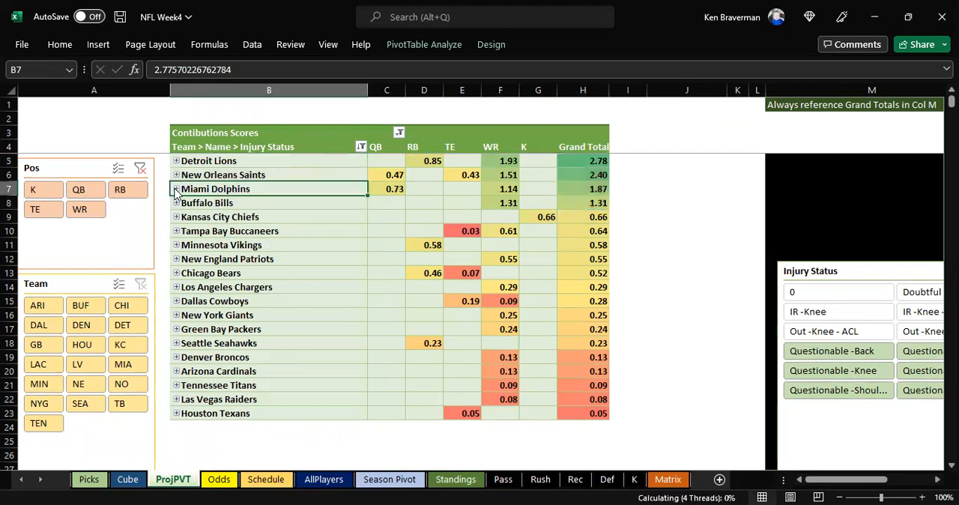
left_click_drag(323, 217, 378, 217)
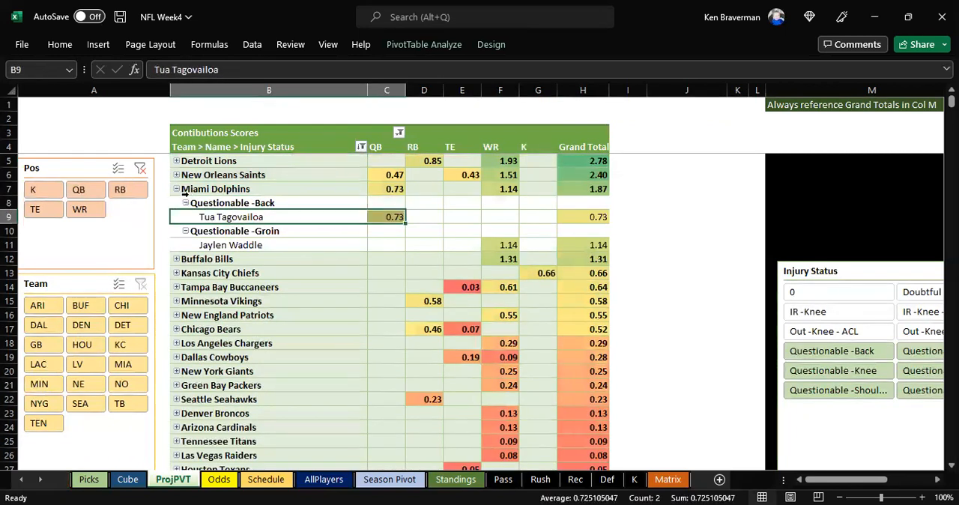
left_click(177, 188)
Step: Add status 0 back to the Injury Status filter and move the slicer clear of the pivot table
scroll(300, 210, "down", 1)
left_click_drag(758, 232, 567, 197)
left_click(611, 221)
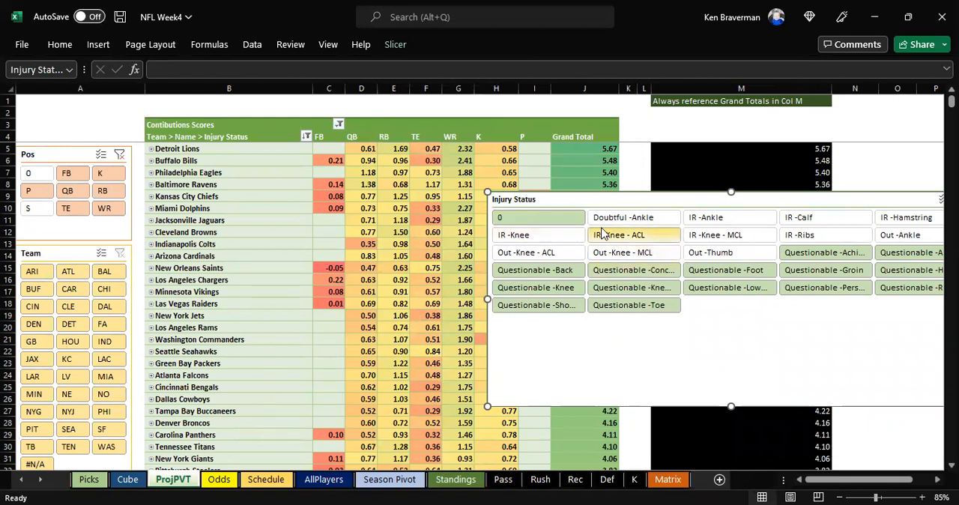
left_click_drag(605, 198, 811, 207)
left_click(641, 159)
scroll(597, 195, "down", 1)
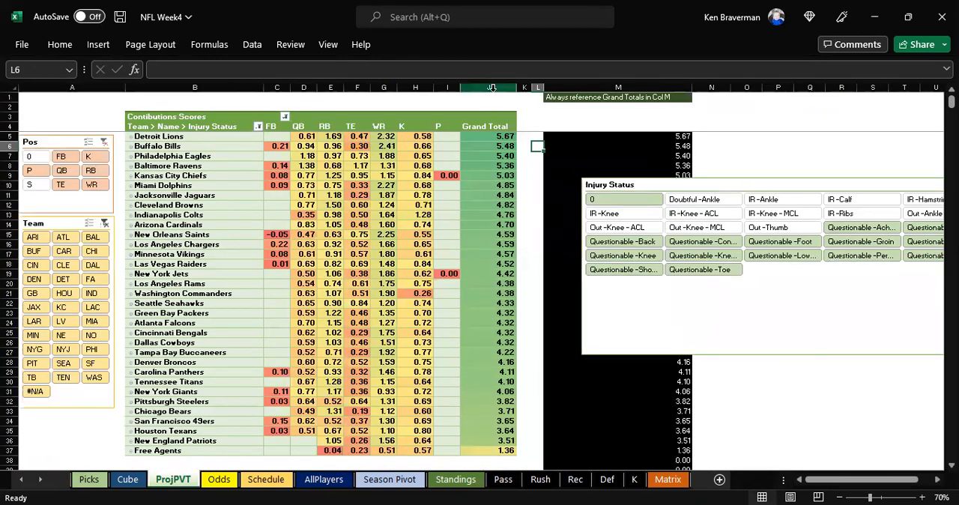
Step: Compare the Grand Total values in column J with the reference formulas in column M
left_click(488, 88)
left_click(586, 87)
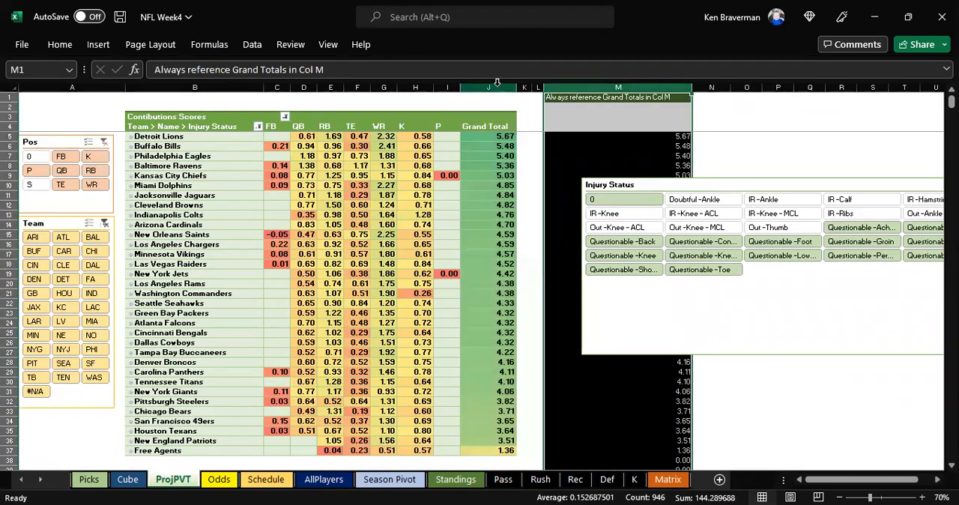
left_click(620, 138)
left_click(599, 165)
left_click(478, 160)
left_click(565, 176)
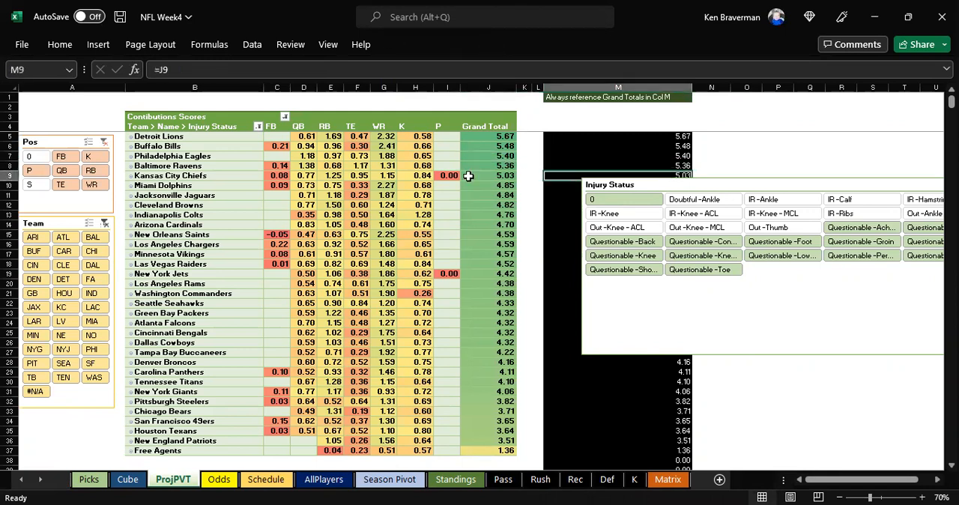
Step: Include position S in the Pos filter and widen column K to fit the Grand Total values
left_click(31, 185)
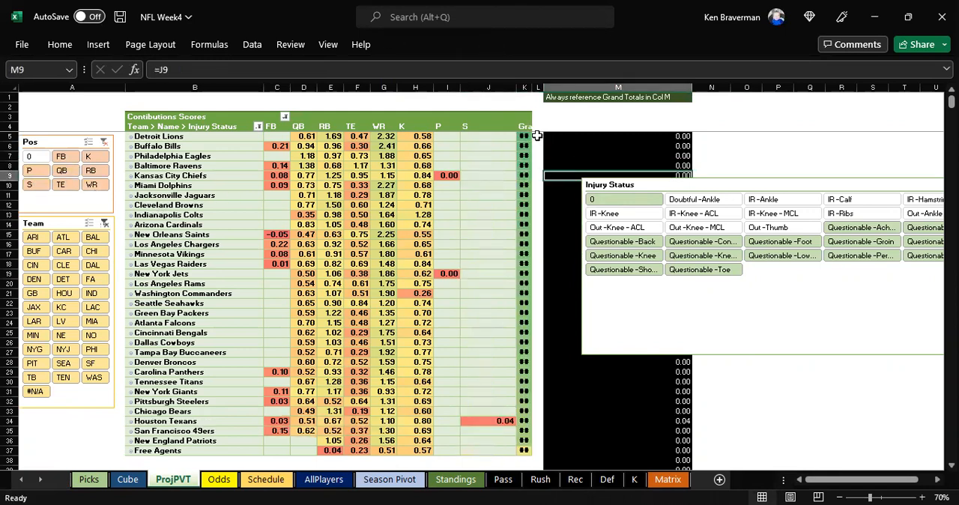
left_click_drag(528, 85, 540, 86)
Step: Move the Injury Status slicer off column M and select the column's first reference formula cell, M5
left_click(621, 88)
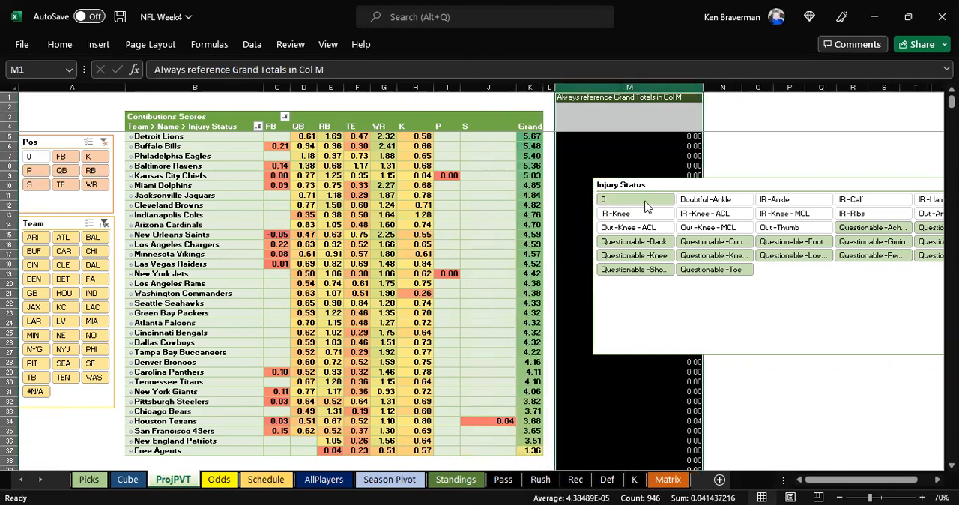
left_click_drag(649, 185, 797, 172)
left_click(642, 137)
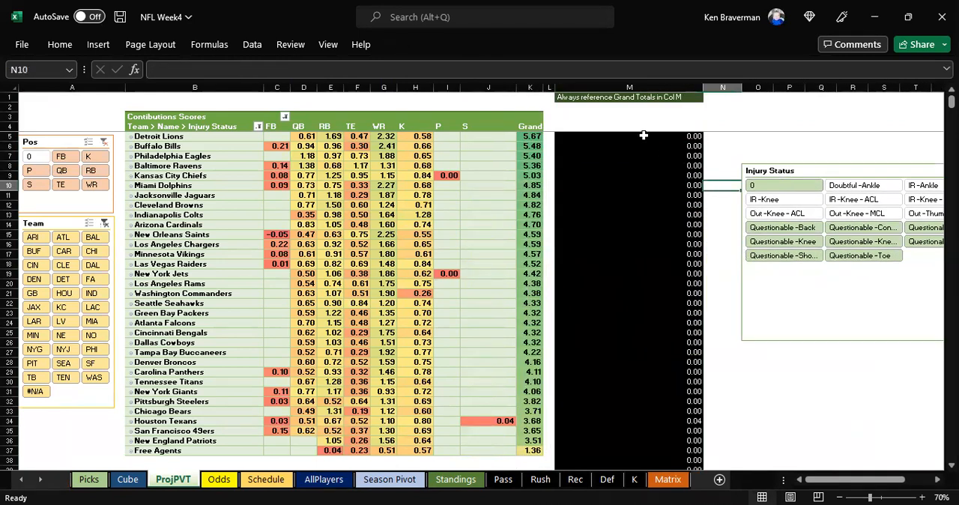
Step: Enter =K5 in M5, fill the formula down column M and check it against the Grand Total column
type("=")
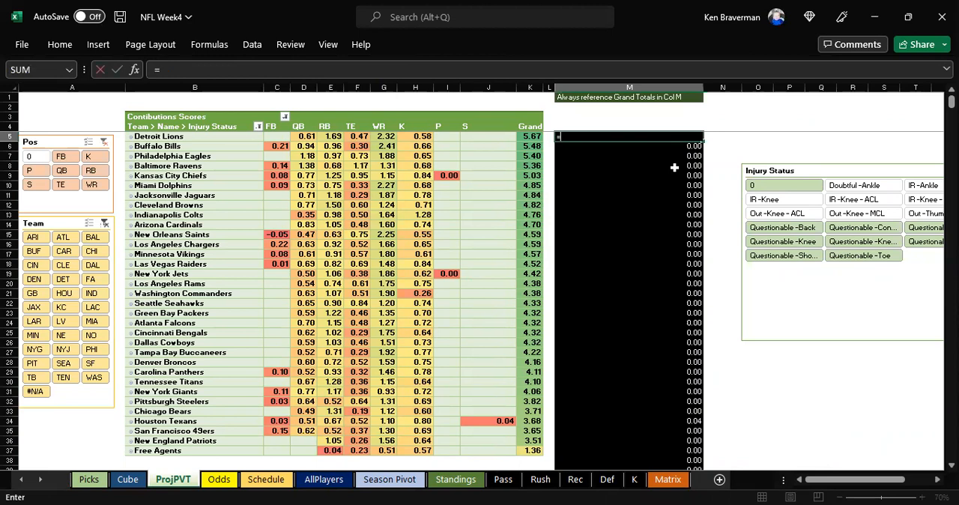
key("Left")
key("Left")
key("ctrl+Return")
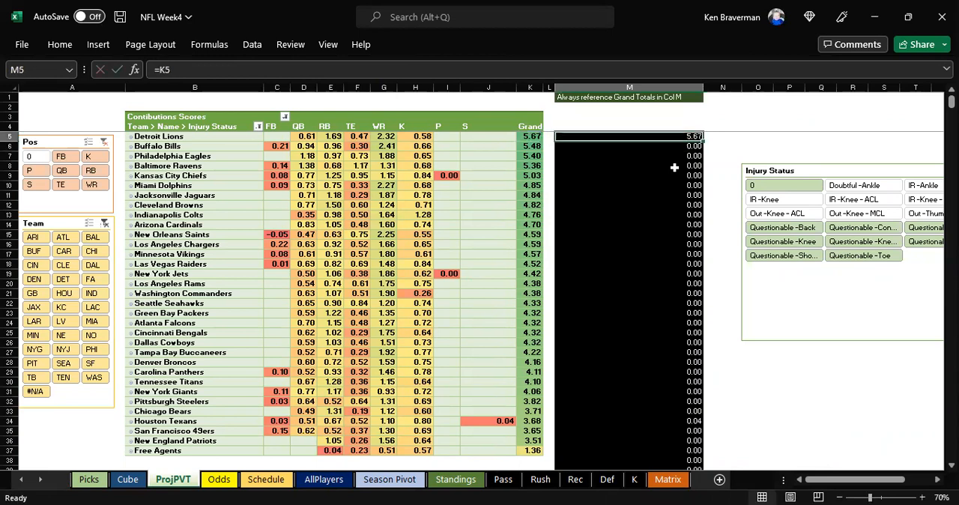
double_click(704, 137)
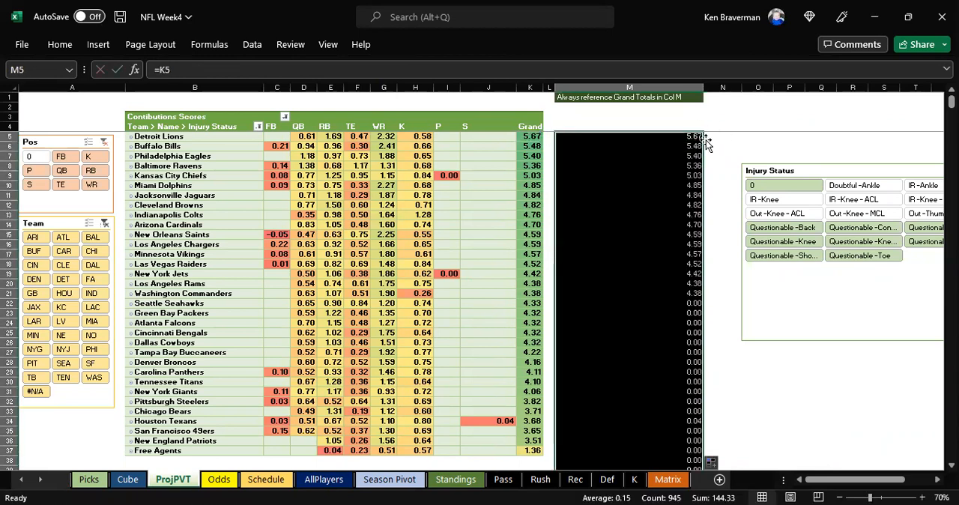
left_click(629, 87)
scroll(663, 334, "down", 2)
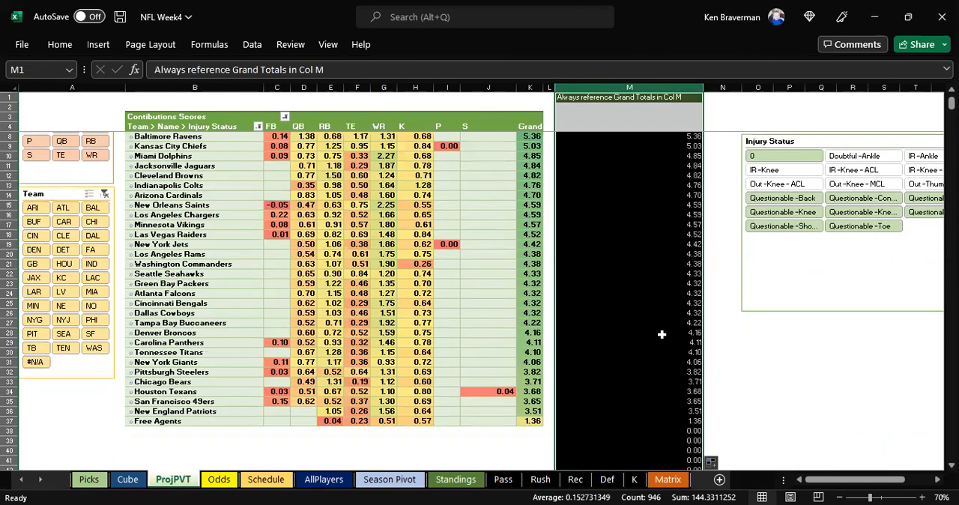
scroll(697, 347, "up", 2)
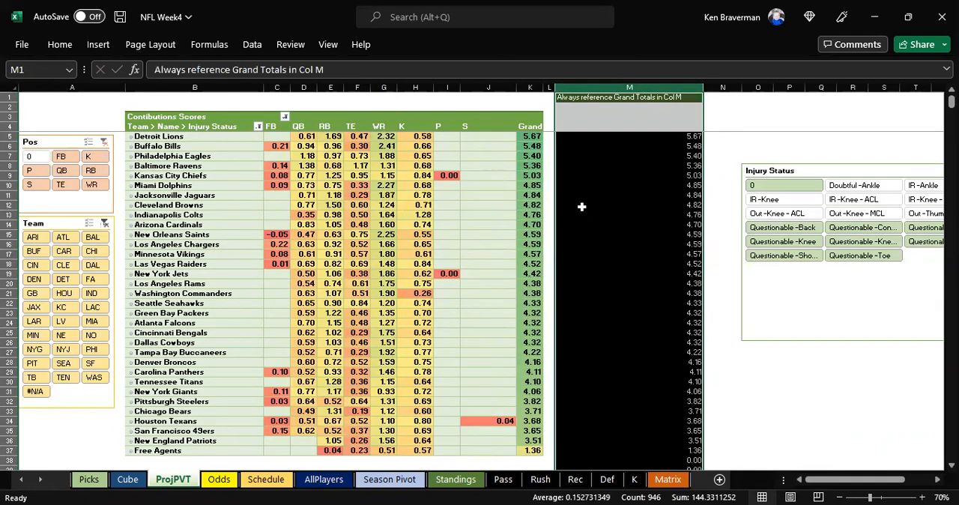
left_click(609, 185)
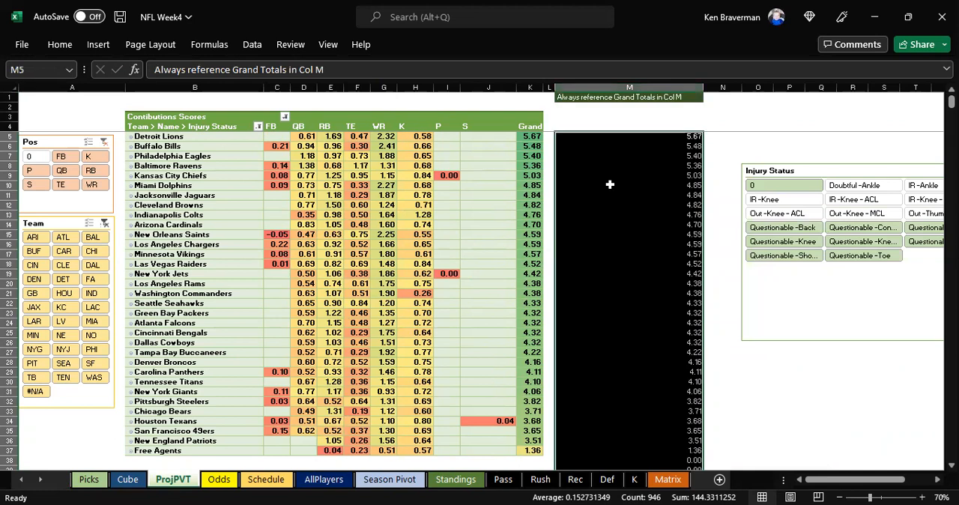
Step: Undo the column M formula changes, the Injury Status slicer move and the inclusion of position S in the Pos filter
left_click_drag(745, 173, 585, 187)
key("ctrl+z")
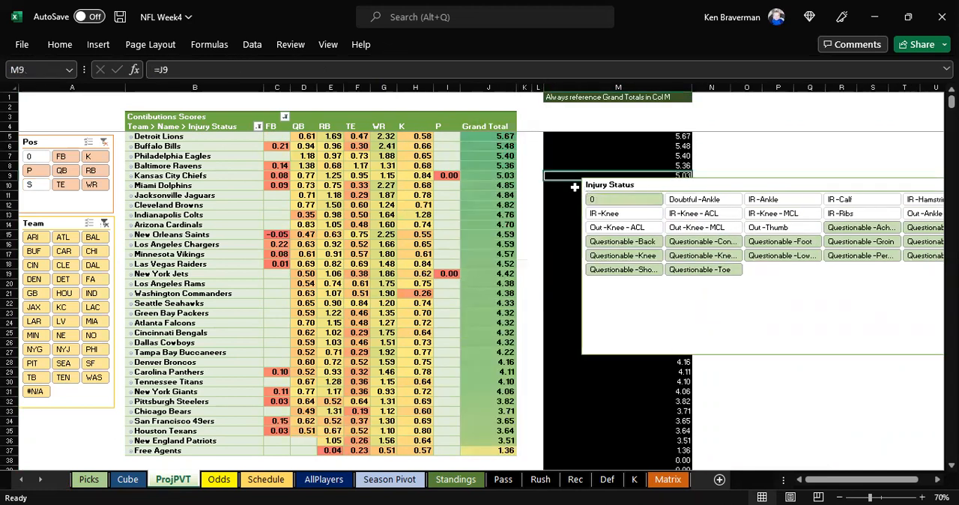
left_click(539, 146)
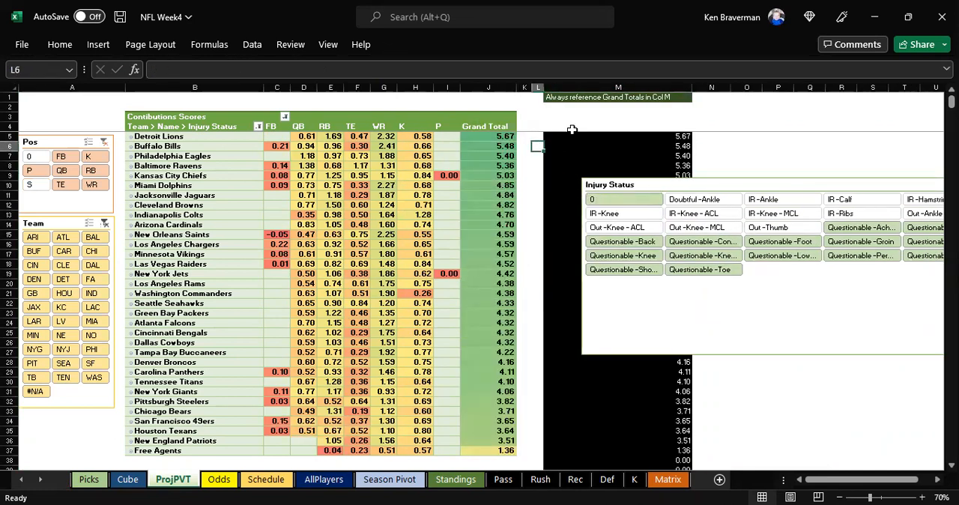
left_click(45, 142)
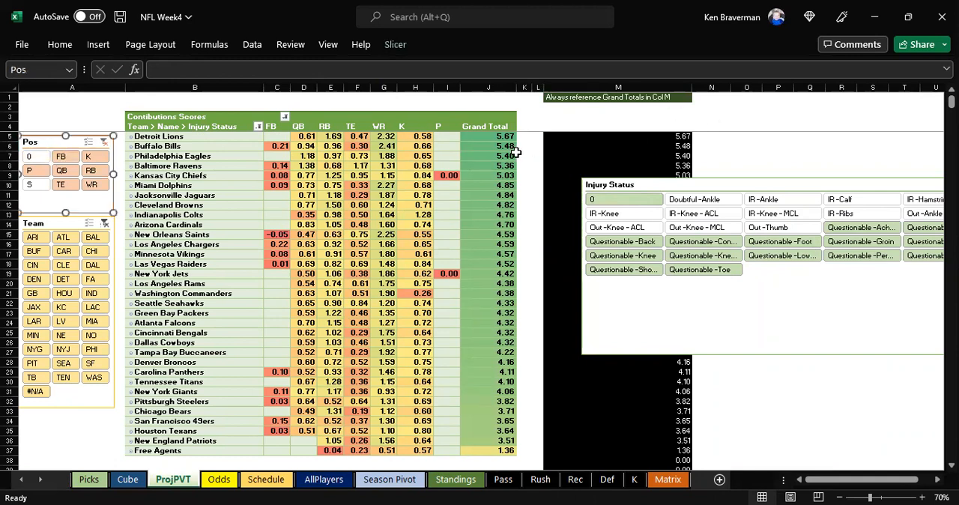
Step: Select column M with the Grand Total references, then hide the ProjPVT sheet
left_click(558, 155)
left_click(584, 87)
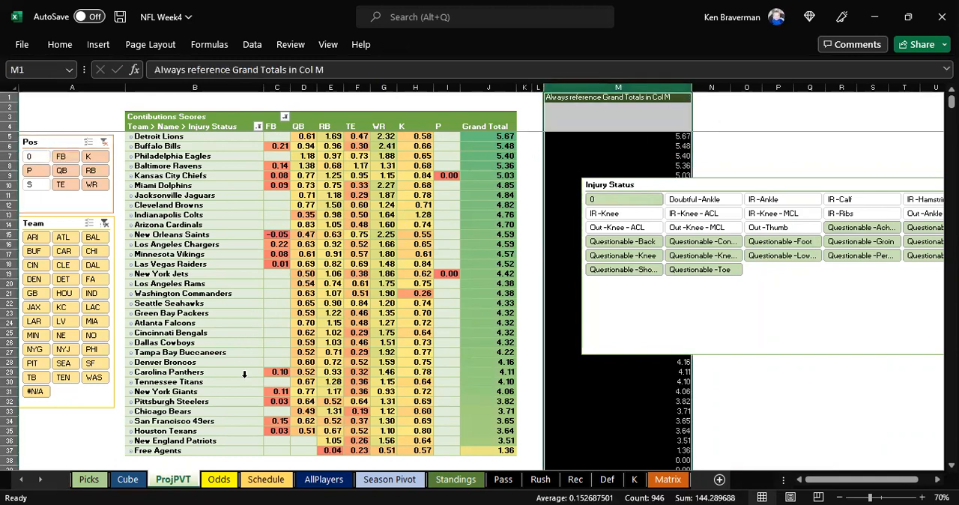
right_click(177, 487)
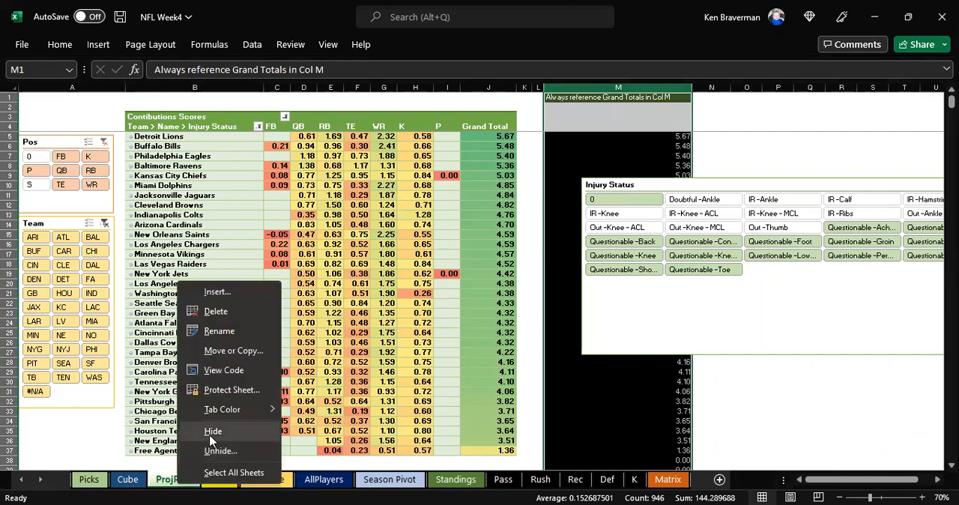
left_click(213, 431)
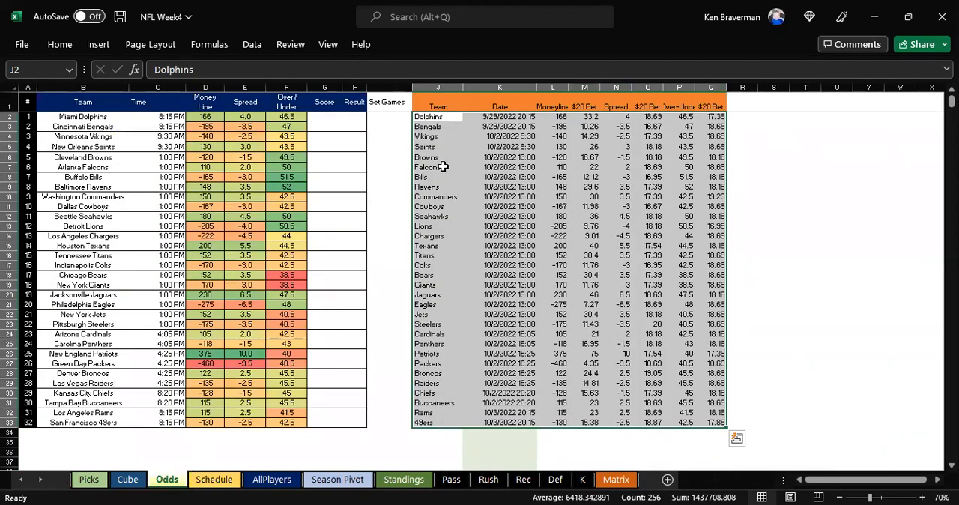
Step: Examine the pasted odds data in J2:Q33 of the Odds sheet, from Team to the last $20 Bet column
left_click_drag(438, 118, 680, 313)
left_click_drag(735, 423, 696, 419)
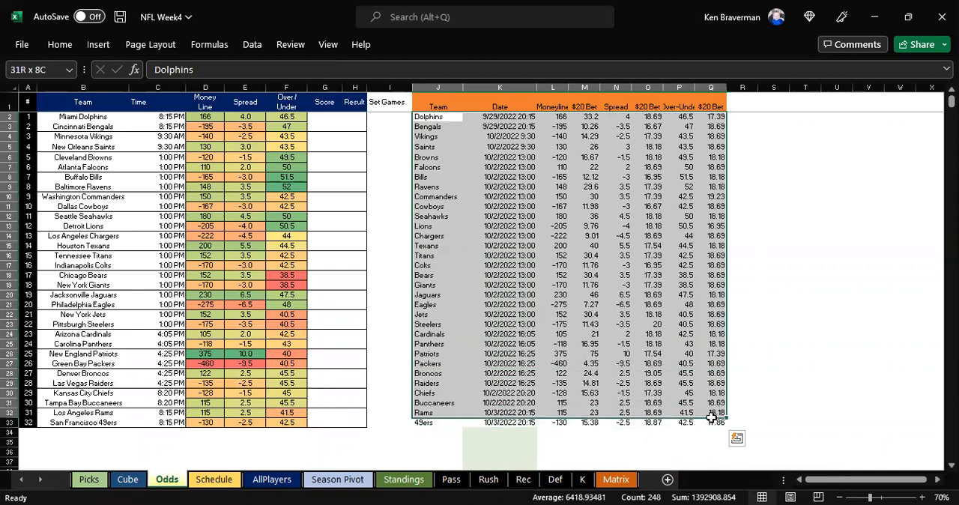
left_click(438, 186)
left_click_drag(433, 122, 719, 133)
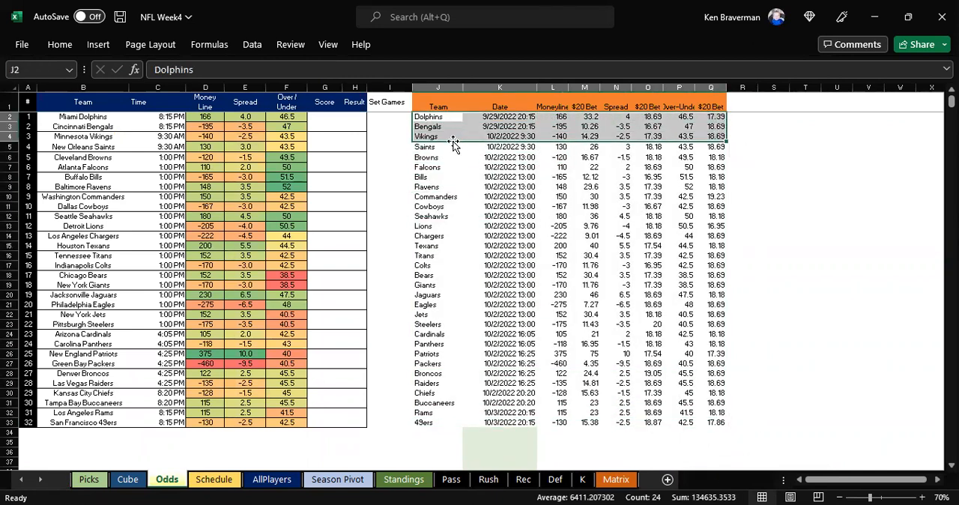
left_click_drag(440, 137, 714, 425)
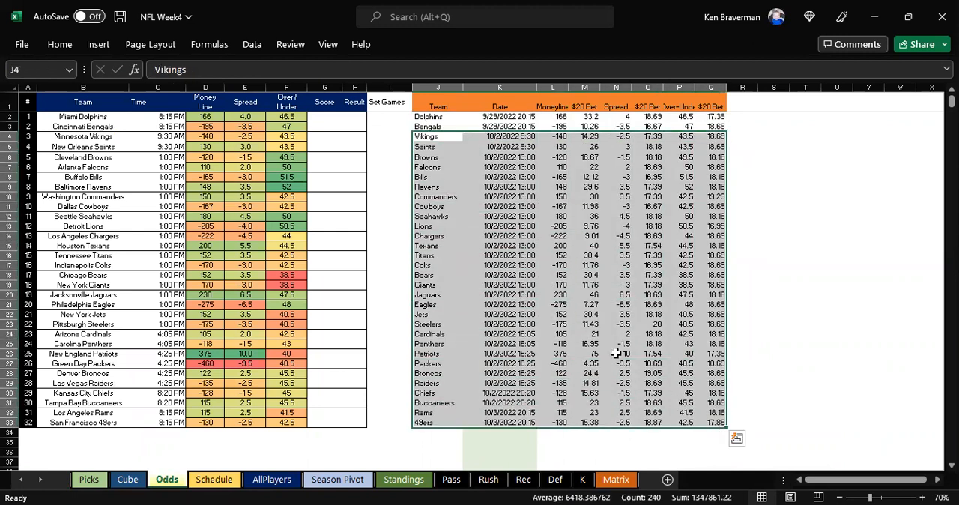
left_click(438, 172)
left_click_drag(431, 120, 756, 348)
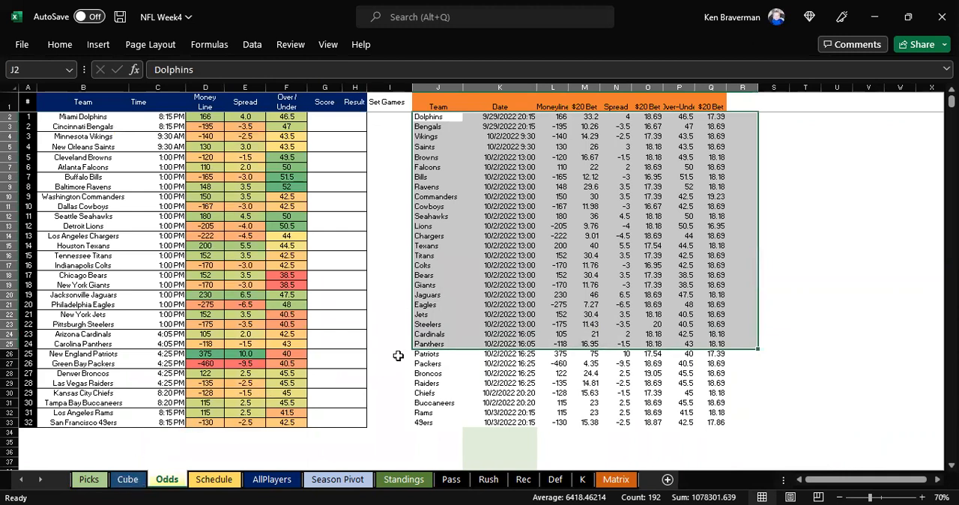
left_click(471, 145)
left_click_drag(431, 118, 509, 167)
left_click_drag(621, 275, 710, 421)
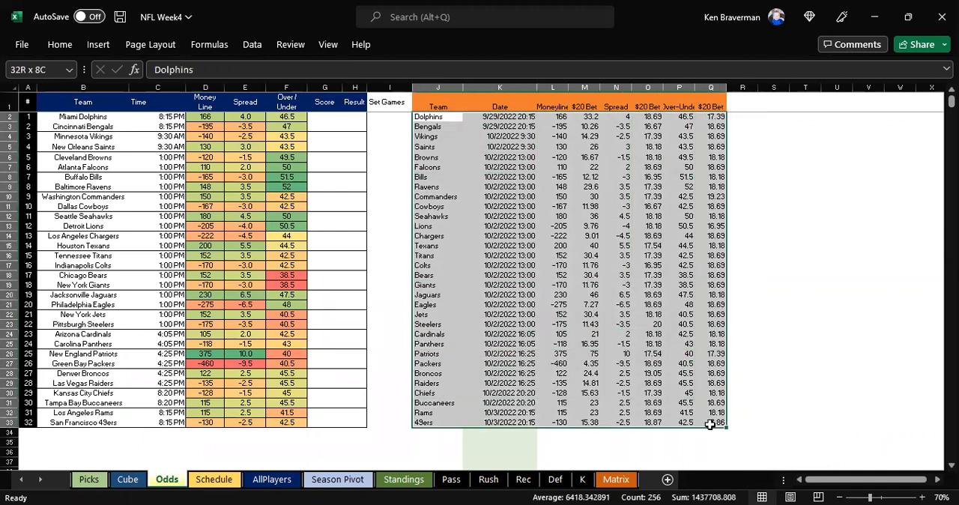
Step: Hide the Odds sheet and look over the week 3 and 4 score cells on the Schedule sheet
right_click(170, 487)
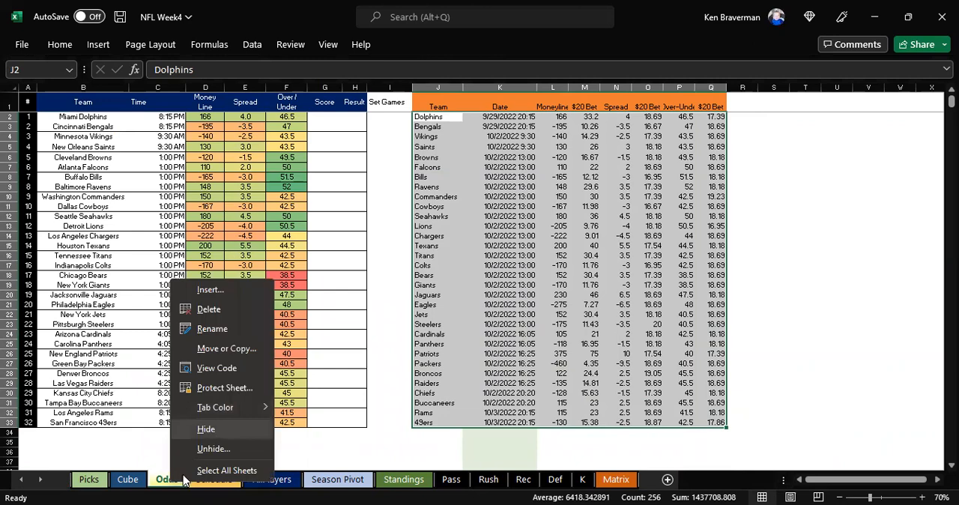
left_click(206, 430)
scroll(474, 313, "down", 1)
left_click_drag(591, 218, 591, 158)
scroll(404, 215, "down", 1)
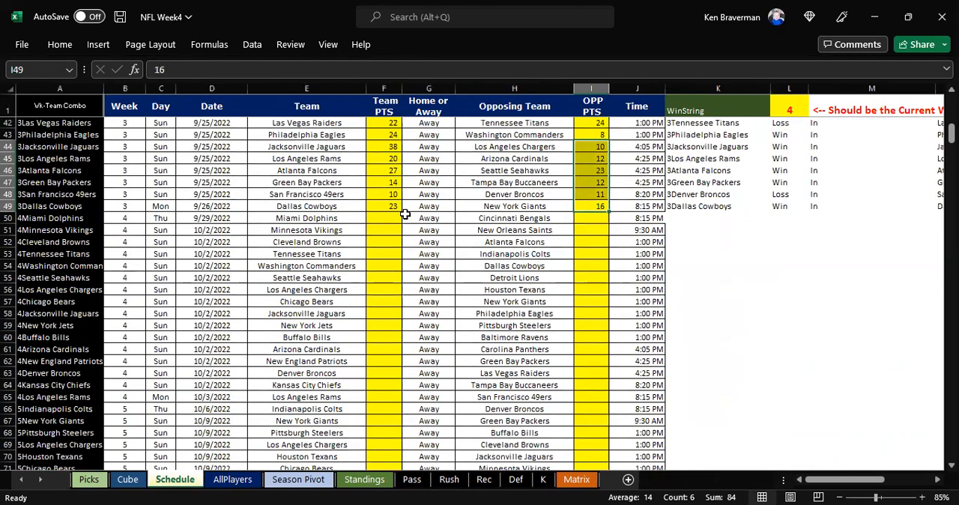
scroll(396, 221, "up", 1)
Step: Try 5 and 2 as the current week in cell L1 to test the Win/Loss formulas
left_click(789, 109)
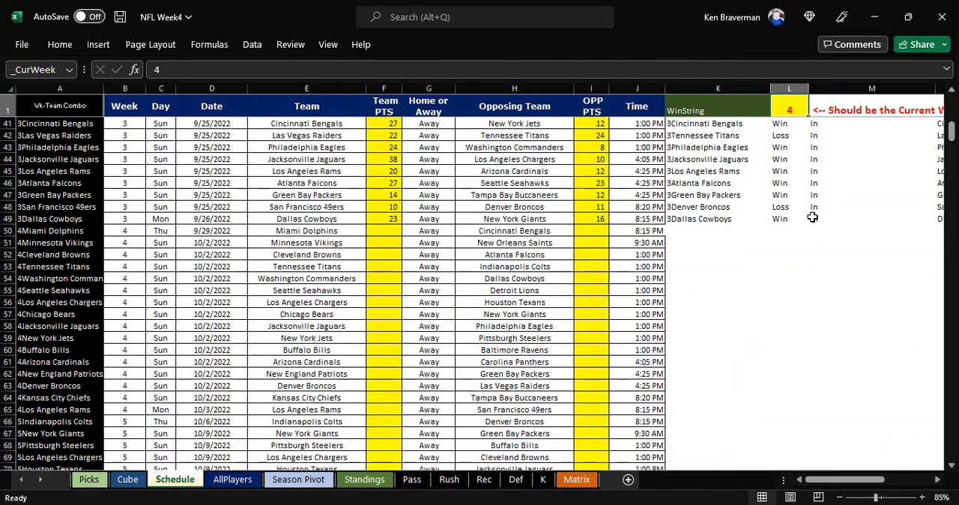
type("5")
key("Return")
key("Up")
type("2")
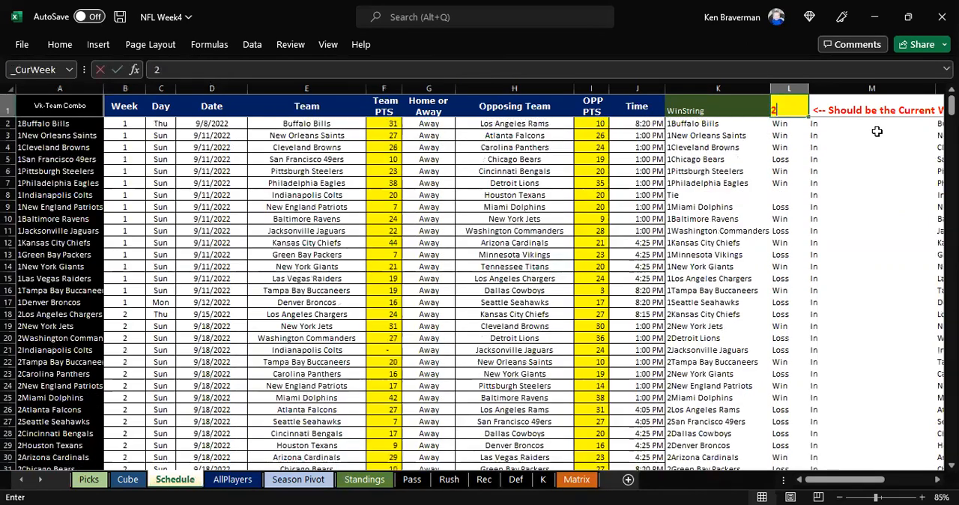
key("Return")
Step: Set the current week in L1 to 4 and check the Win/Loss results through the week 3 games
left_click(782, 102)
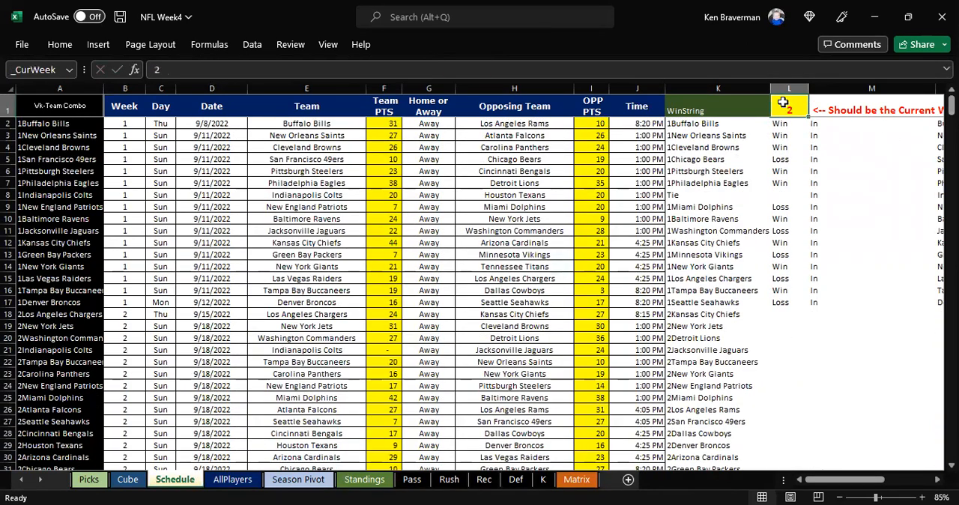
type("4")
key("Return")
scroll(779, 316, "down", 8)
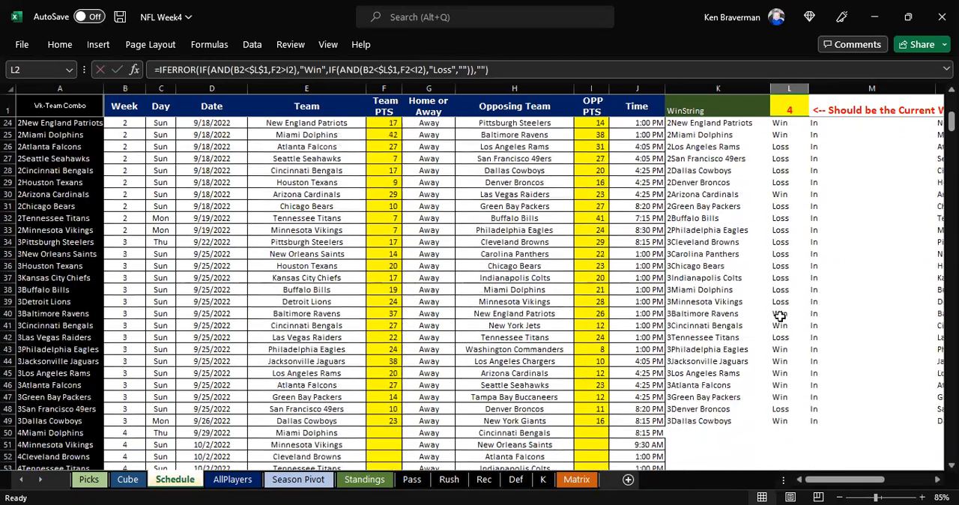
scroll(779, 316, "down", 3)
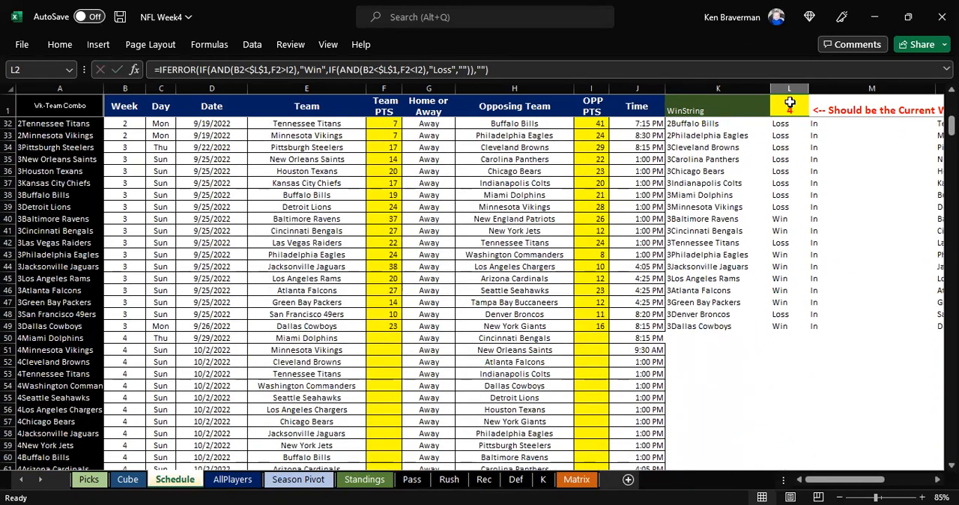
left_click(789, 104)
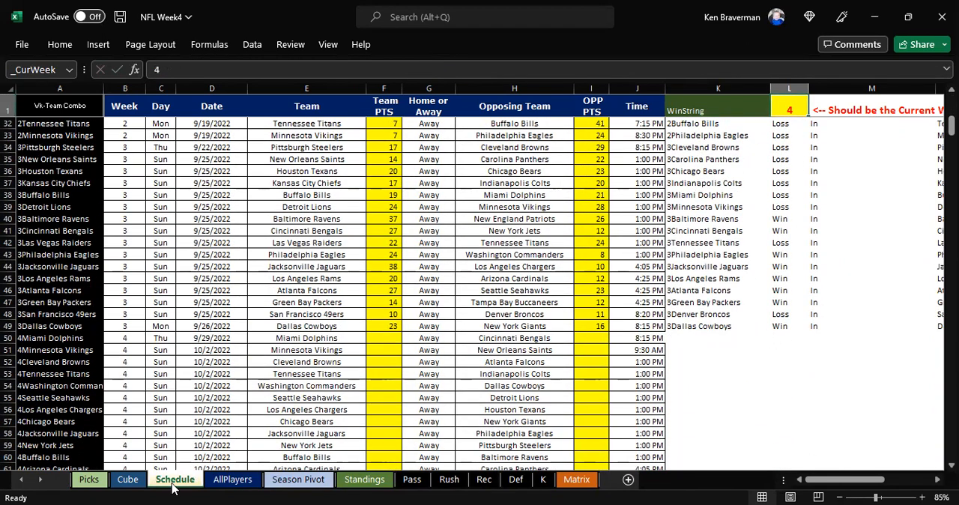
Step: Hide the Schedule sheet and select the name lookup formula in E10 on the AllPlayers sheet
right_click(178, 488)
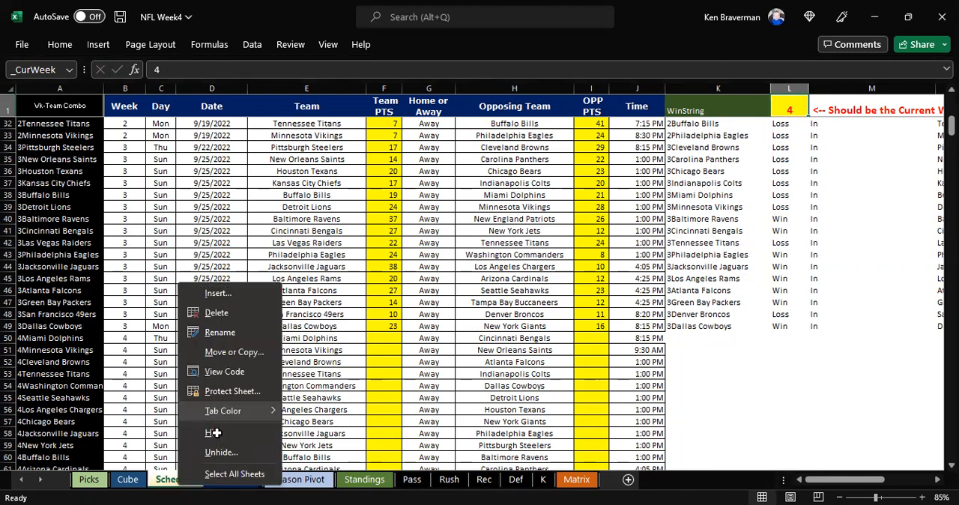
left_click(215, 432)
left_click(330, 195)
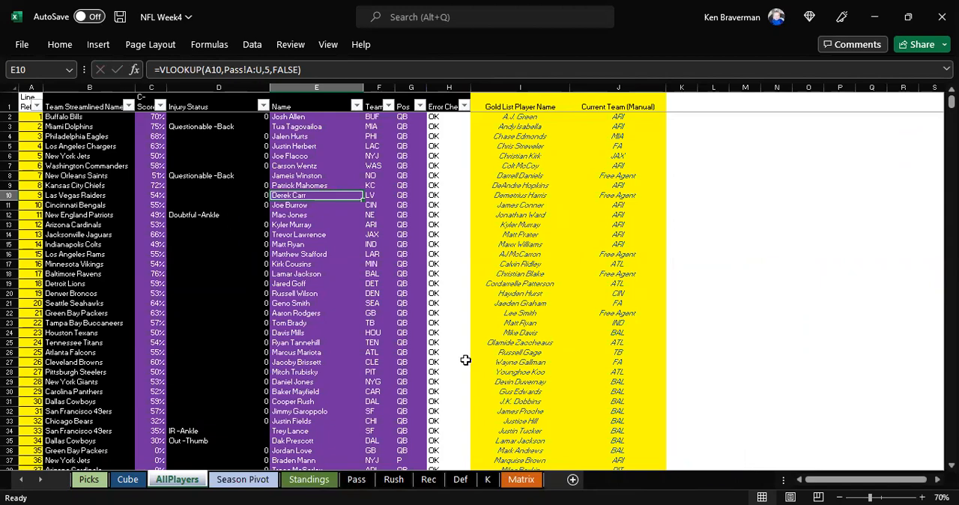
Step: Open the Pass sheet and examine the passing stats block from the Name column through the last TD column
left_click(358, 483)
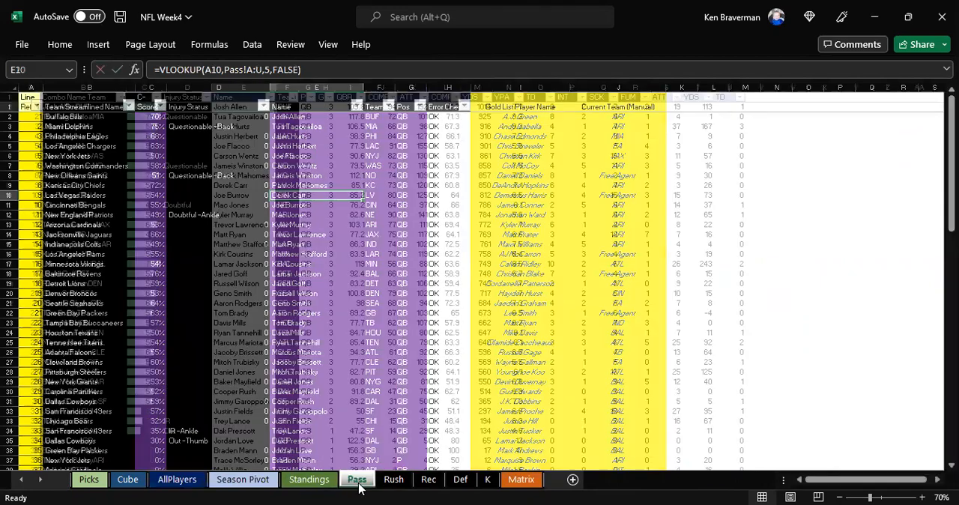
left_click_drag(238, 107, 668, 397)
left_click_drag(238, 107, 740, 476)
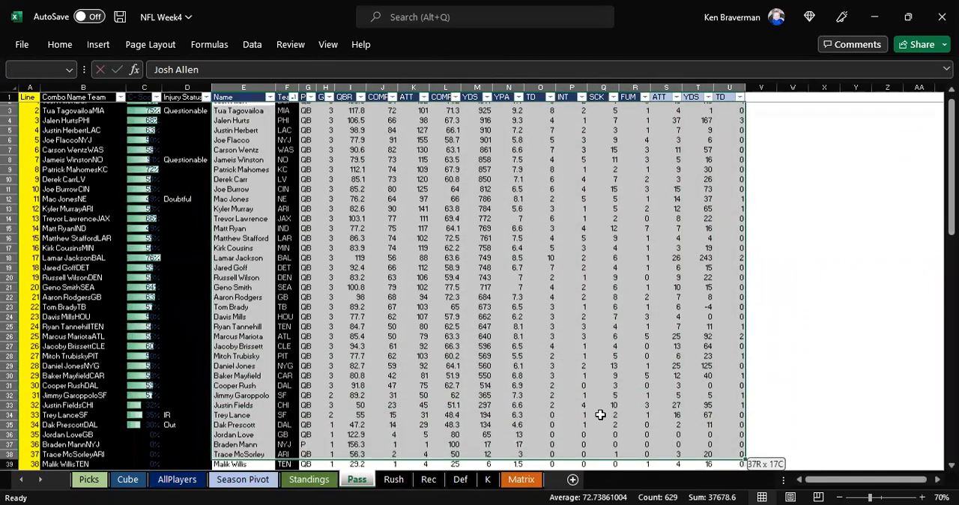
scroll(318, 319, "down", 4)
left_click(318, 319)
scroll(310, 327, "up", 2)
scroll(308, 327, "up", 3)
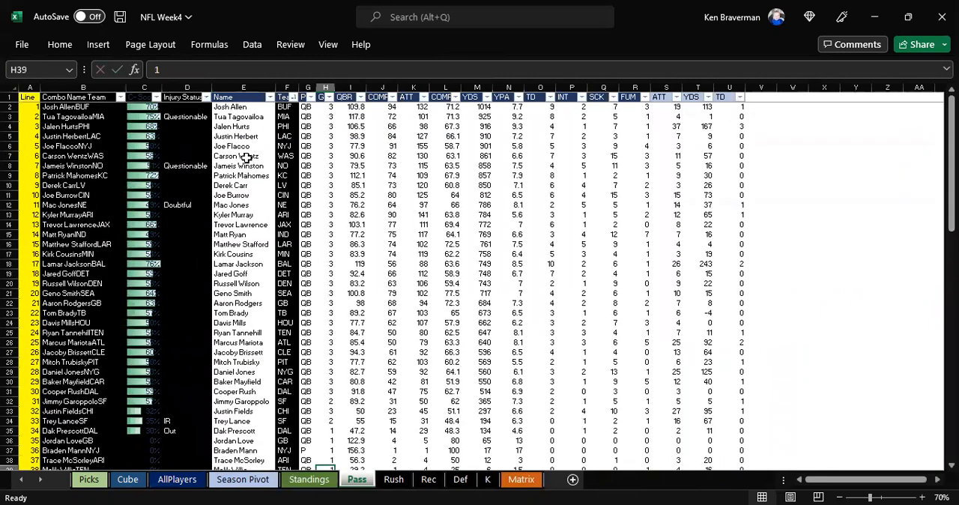
Step: Check the Pass sheet's player rows and C-Score column, then hide the sheet
left_click(241, 156)
right_click(359, 483)
key("Escape")
scroll(180, 352, "down", 2)
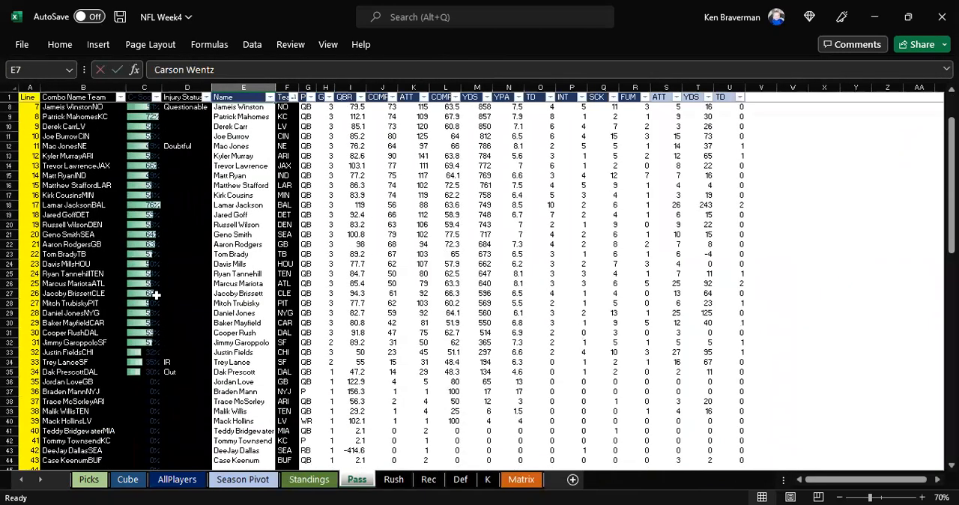
scroll(155, 294, "up", 2)
left_click(349, 136)
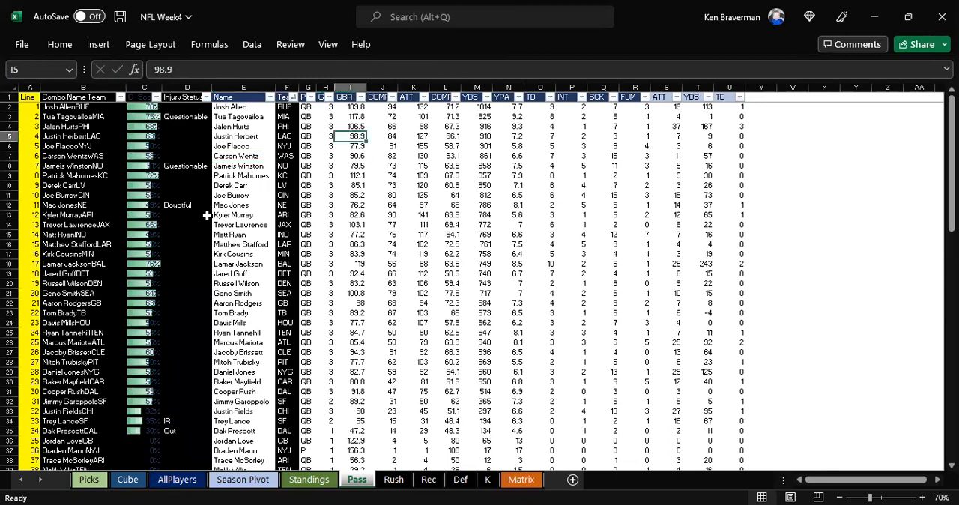
right_click(359, 481)
left_click(398, 427)
Step: Select the rushing stats in E4:U33 on the Rush sheet and hide the sheet
left_click_drag(288, 126, 764, 411)
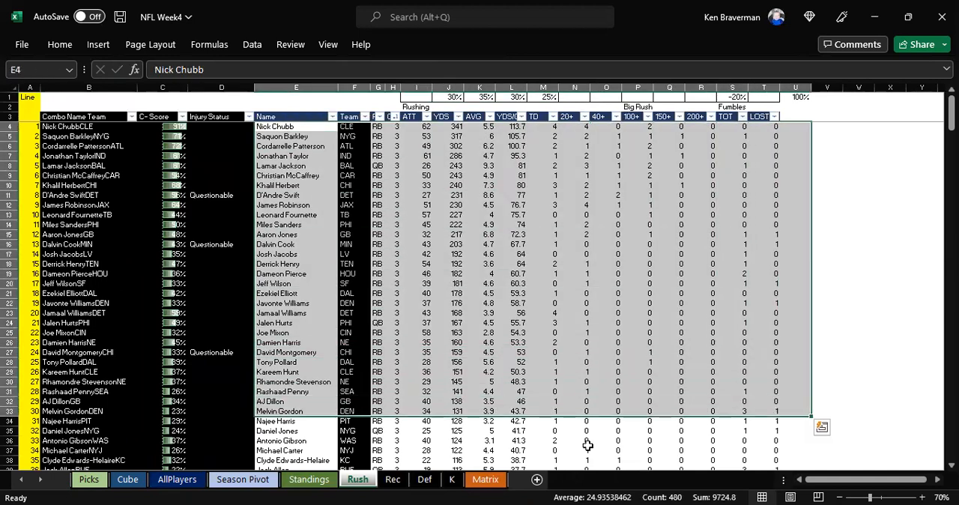
right_click(357, 480)
left_click(392, 421)
Step: Select the receiving stats block starting at E3 on the Rec sheet and hide the sheet
left_click_drag(239, 110, 648, 364)
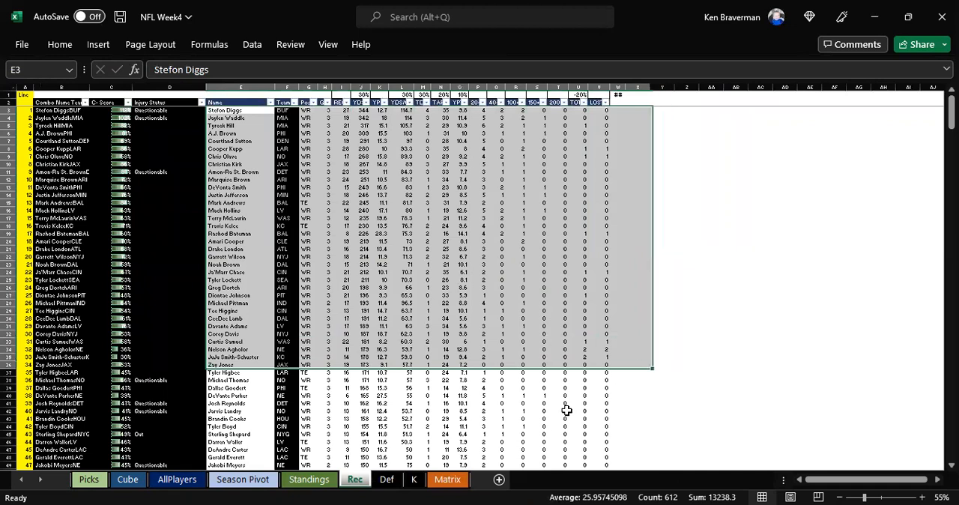
right_click(355, 479)
left_click(391, 422)
Step: Examine the Def sheet's defensive stats block and the allocation percentages in row 1
left_click_drag(355, 147, 758, 439)
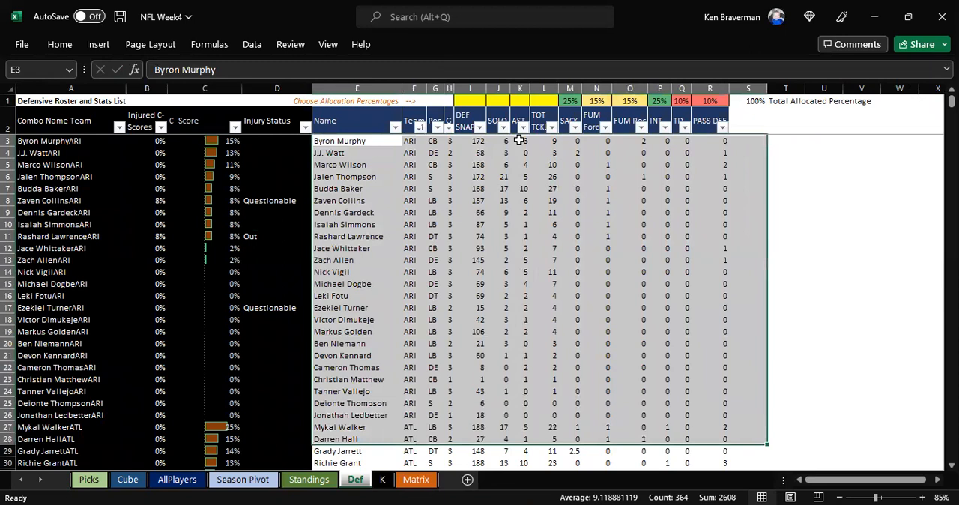
left_click_drag(478, 100, 727, 103)
left_click(626, 187)
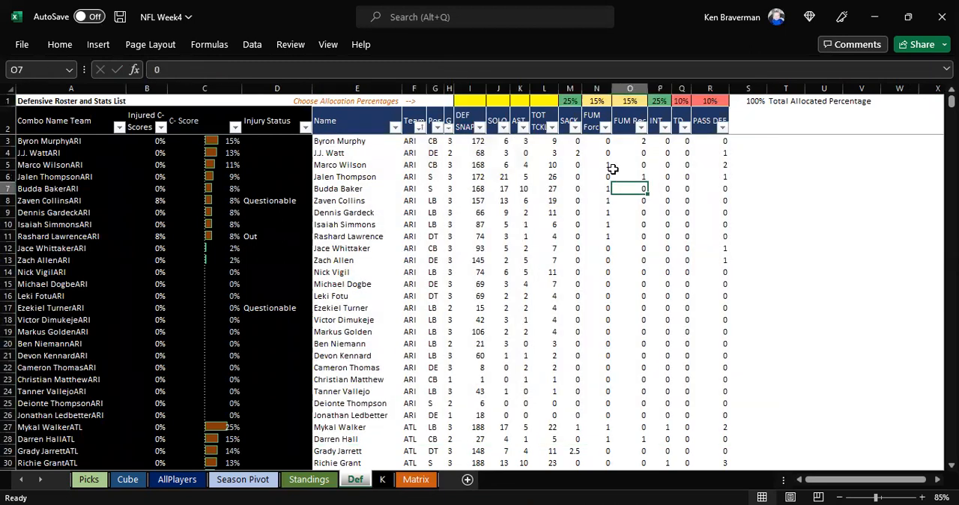
Step: Select the defensive stats in E3:S23 on the Def sheet and hide the sheet
left_click_drag(349, 141, 767, 383)
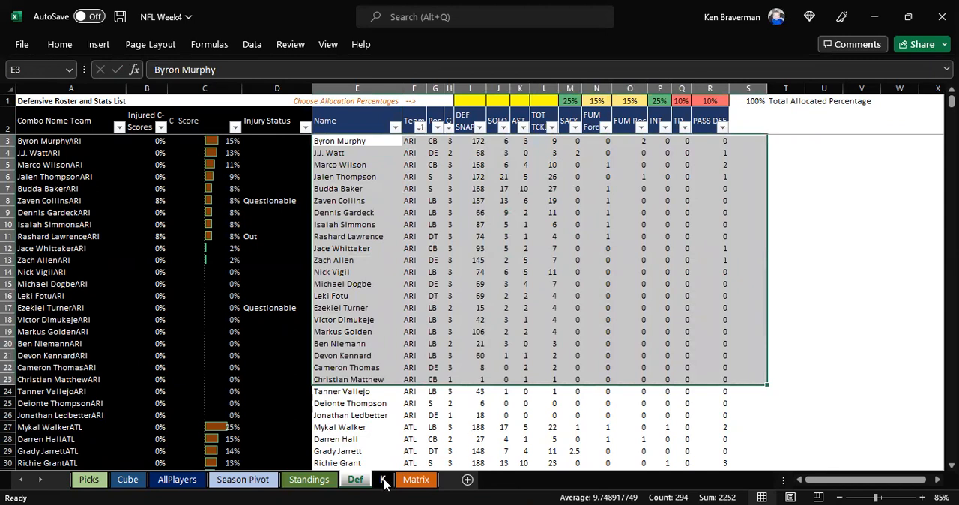
right_click(359, 485)
left_click(395, 429)
Step: Select the kicker stats in E7:U36 on the K sheet and hide the sheet
left_click_drag(262, 126, 764, 423)
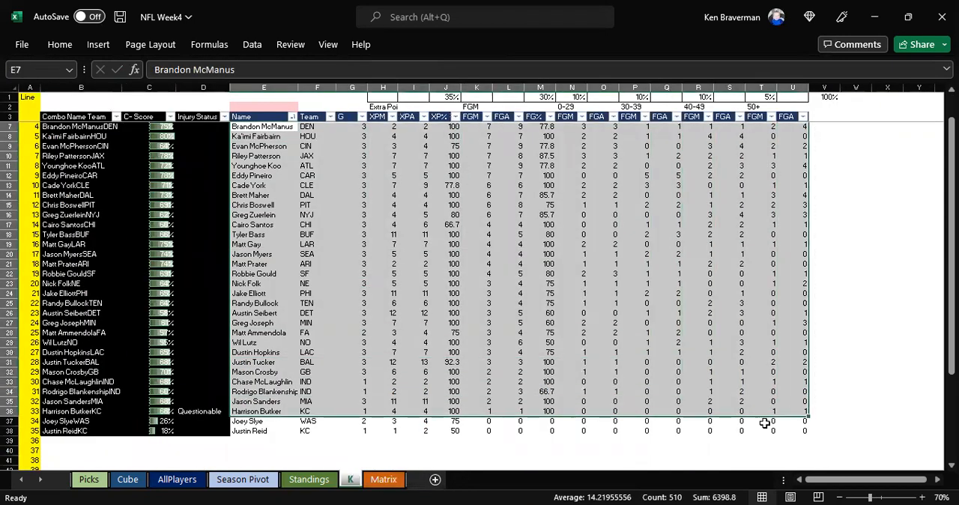
right_click(352, 479)
left_click(387, 427)
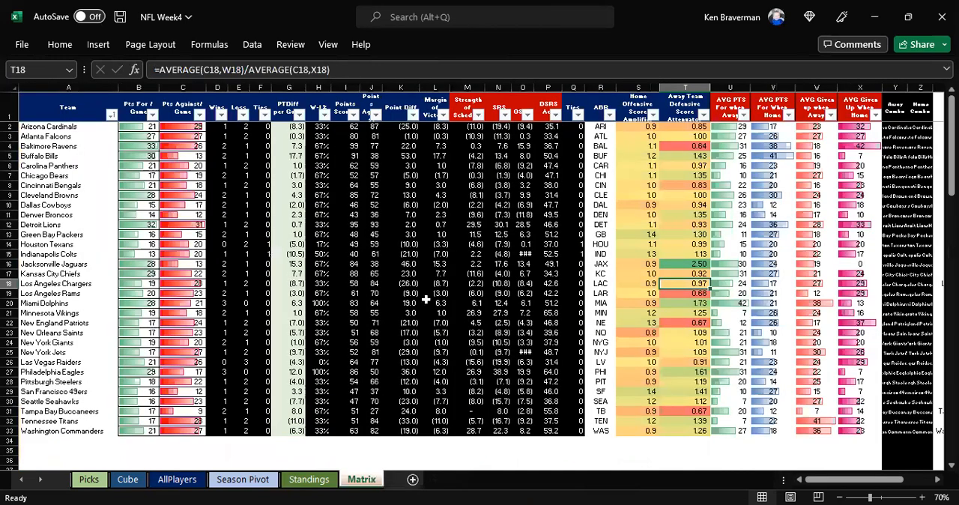
Step: Look over the Matrix sheet's team ratings and source team names, and hide the sheet
scroll(405, 264, "down", 2)
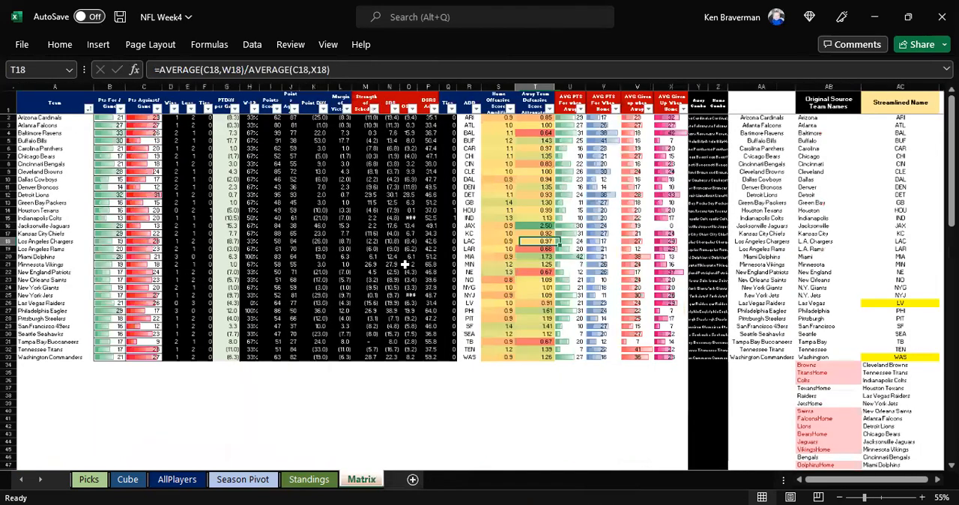
scroll(456, 275, "up", 1)
scroll(297, 262, "up", 1)
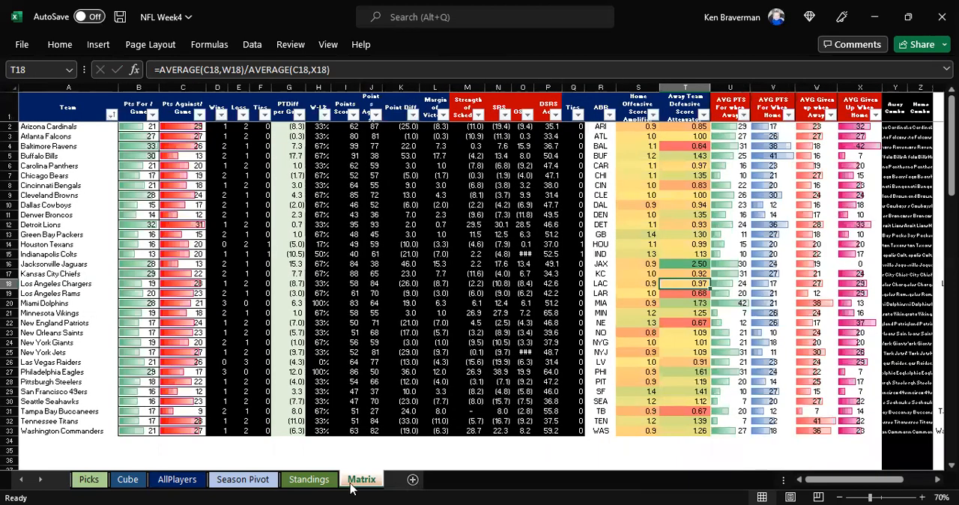
right_click(362, 478)
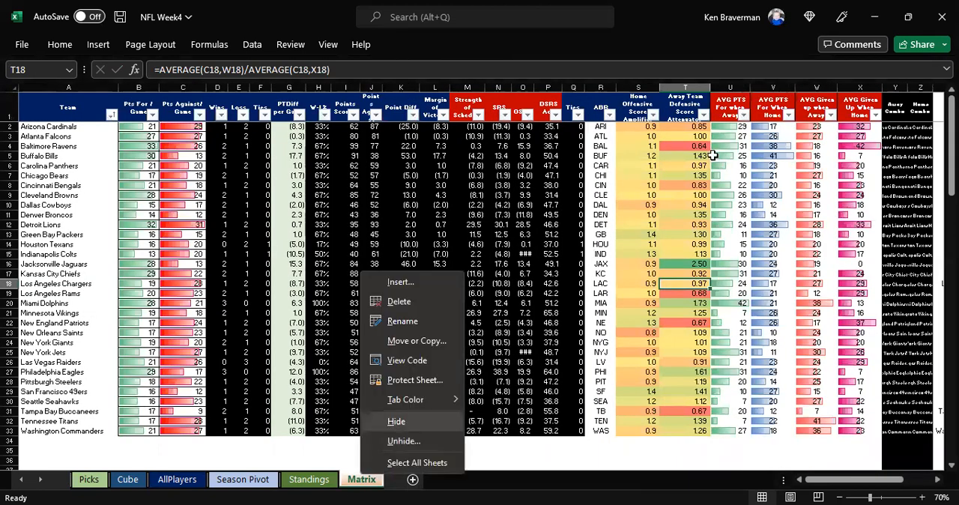
left_click(397, 421)
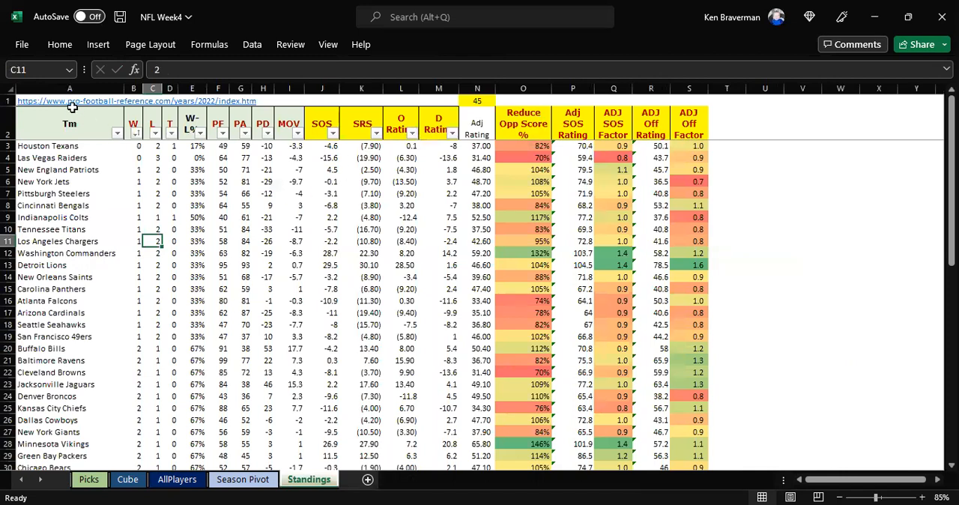
Step: Examine the pasted standings block on the Standings sheet, from the Tm column through the D Rating column
left_click(46, 229)
left_click_drag(42, 148, 451, 420)
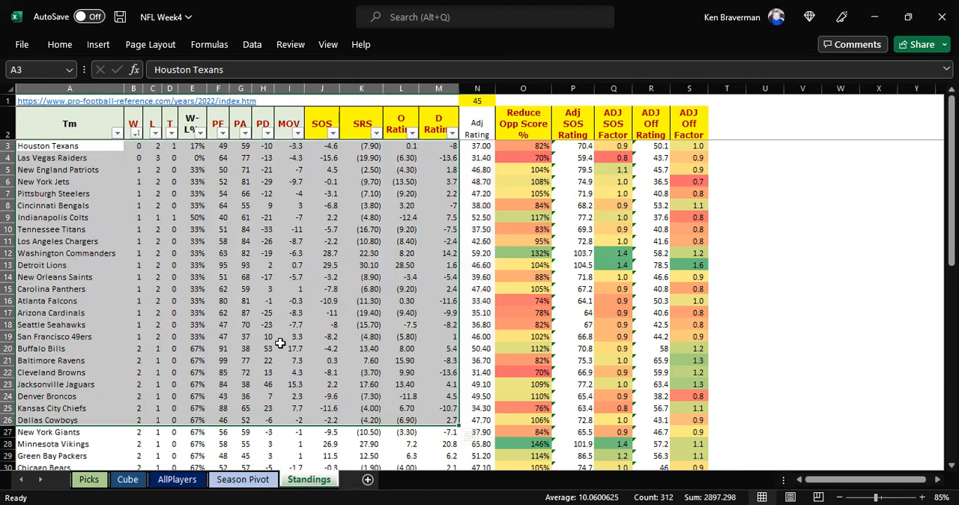
scroll(125, 340, "down", 4)
scroll(62, 152, "up", 4)
left_click(63, 153)
left_click_drag(65, 150, 476, 427)
left_click(349, 394)
left_click_drag(62, 152, 445, 433)
left_click(133, 290)
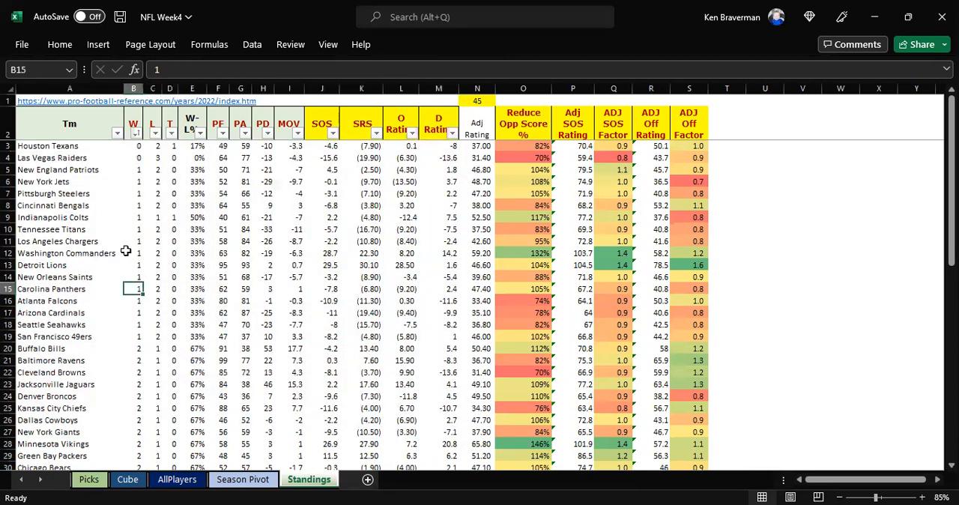
Step: Add the note "Will be 35 by midway thru season" in O1 beside the adjusted rating value, and hide the Standings sheet
left_click(481, 98)
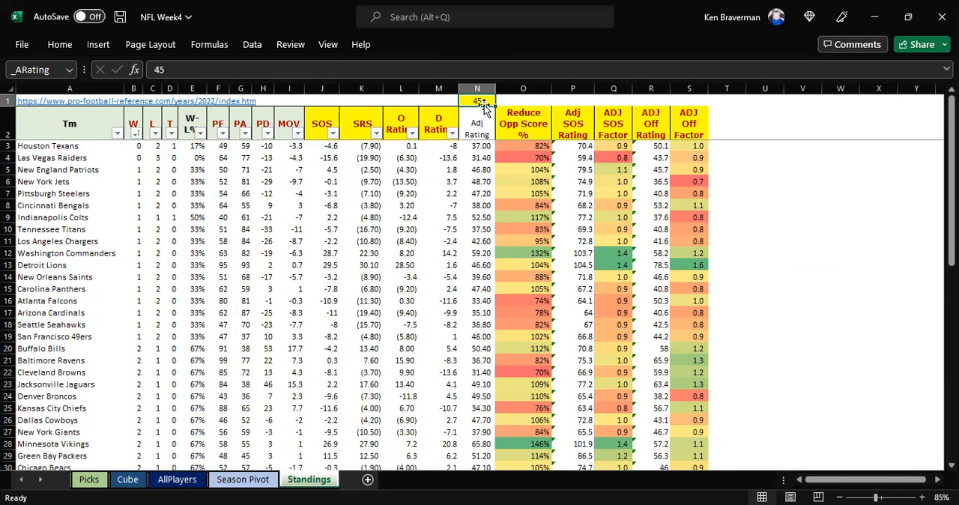
scroll(473, 186, "up", 1, "ctrl")
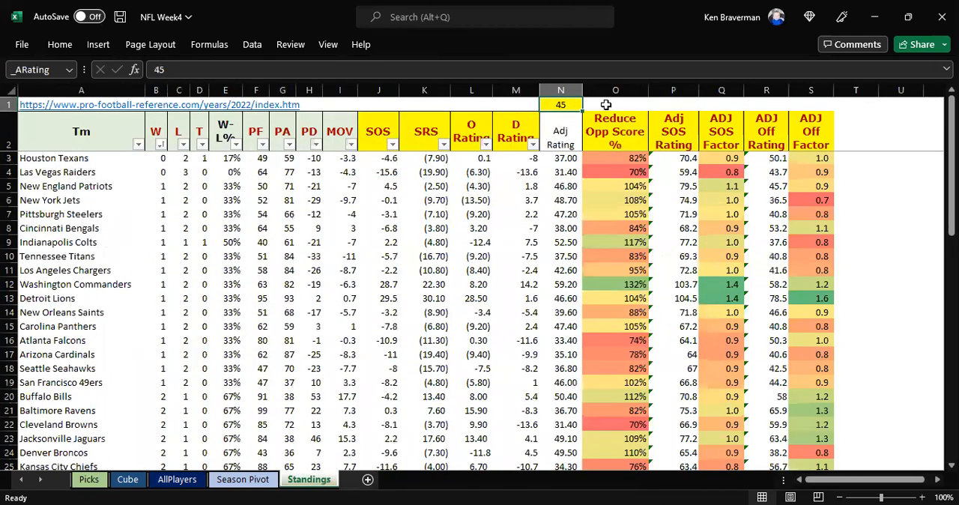
left_click(605, 105)
type("Will be 35 by mi")
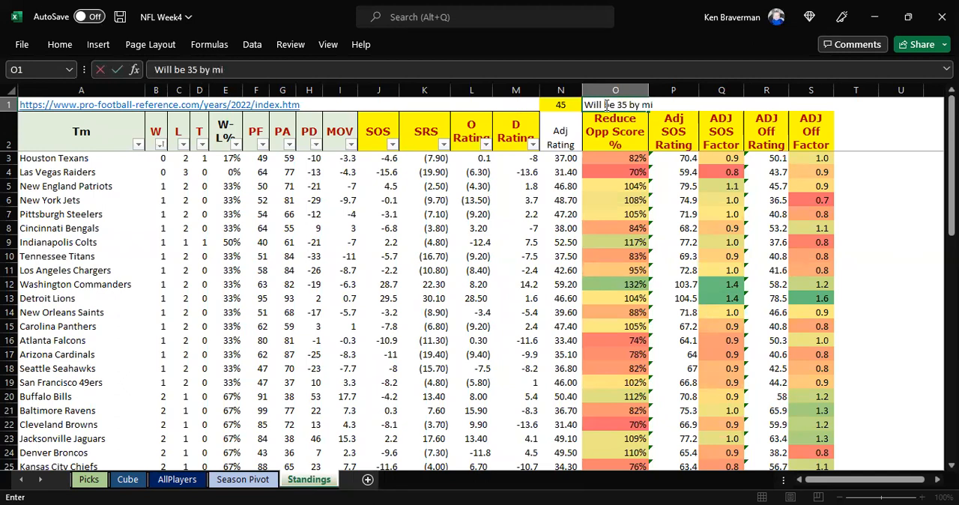
type("dway thru season")
key("Return")
key("Up")
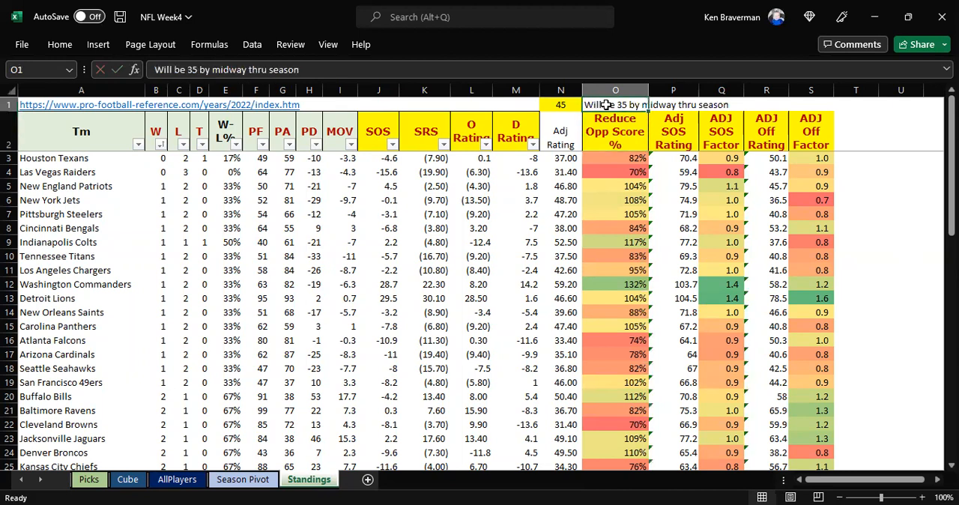
key("Left")
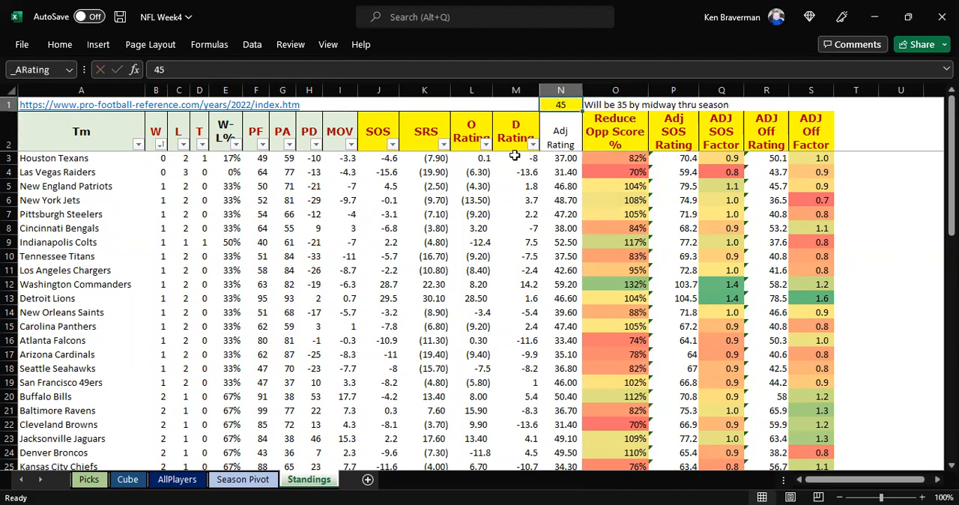
right_click(306, 486)
left_click(335, 425)
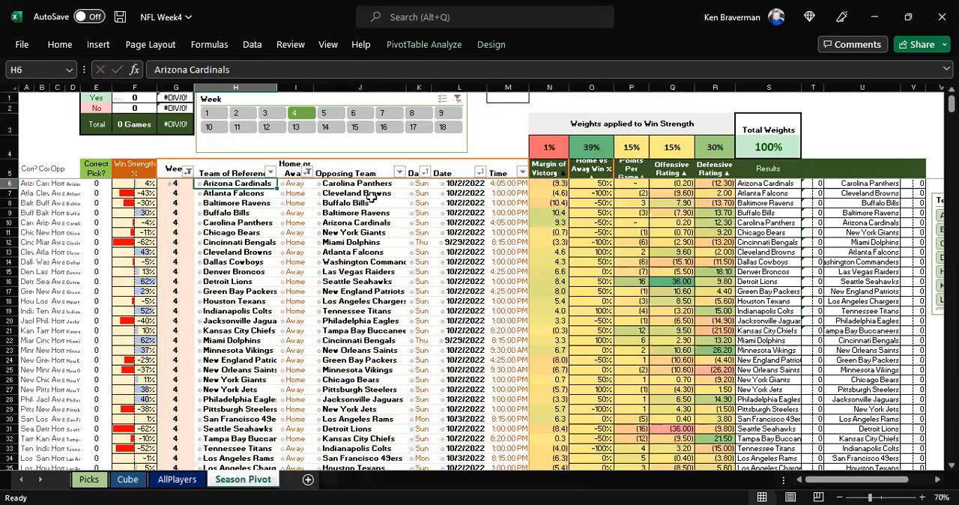
Step: Review the Season Pivot's game list and select the win strength weights in N4:R4
left_click(499, 147)
scroll(313, 248, "down", 1, "ctrl")
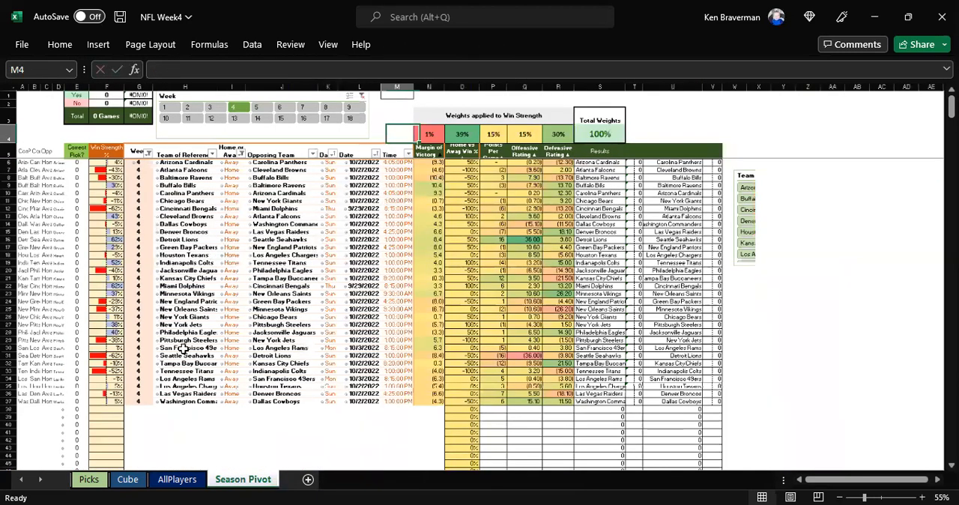
left_click(163, 417)
left_click_drag(434, 133, 565, 135)
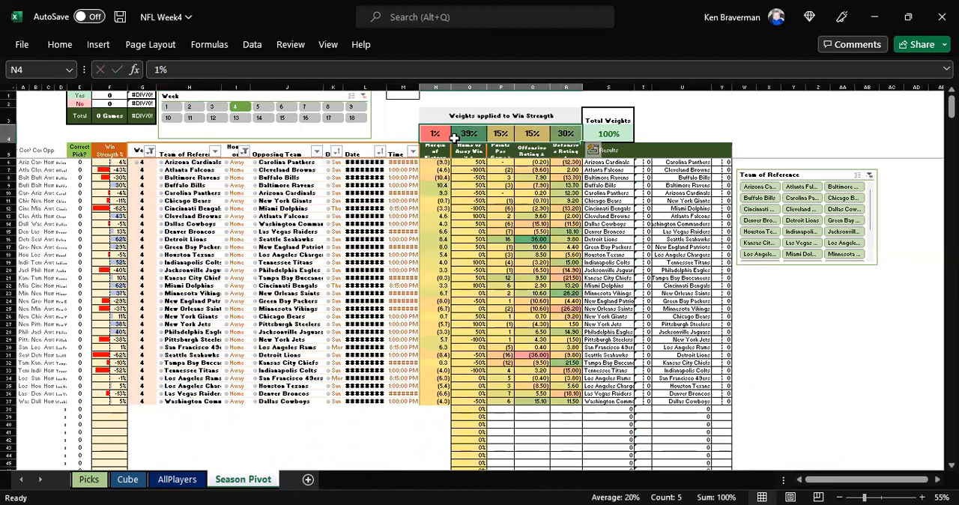
Step: Set the win strength weights to 5% for Margin of Victory, 25% for Home vs Away Win % and 25% for Points Per Game
left_click(458, 134)
type("25")
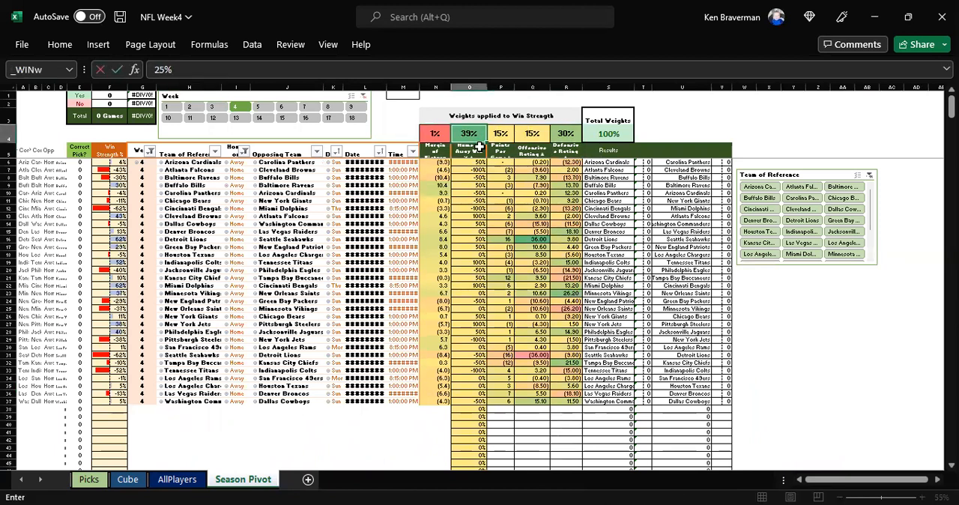
key("Left")
type("5")
key("Right")
key("Right")
type("25")
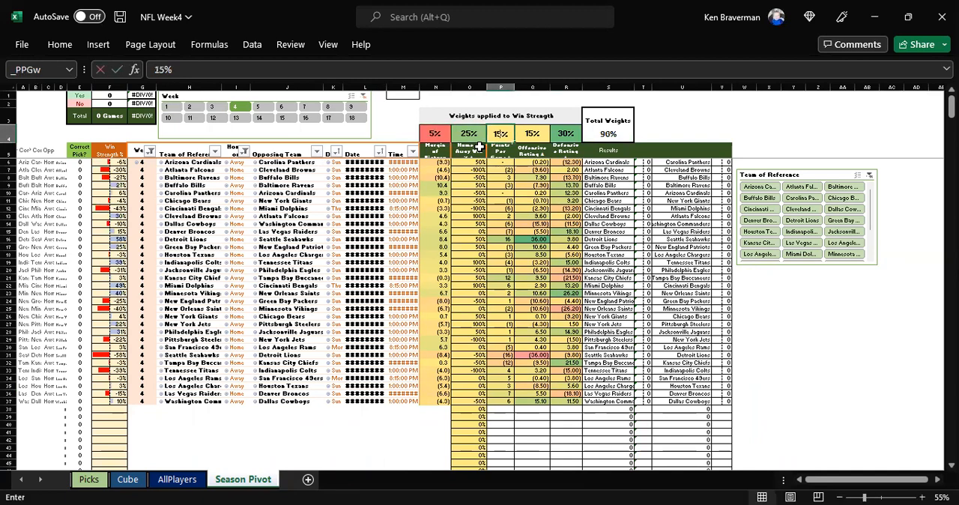
key("Return")
scroll(212, 217, "up", 1, "ctrl")
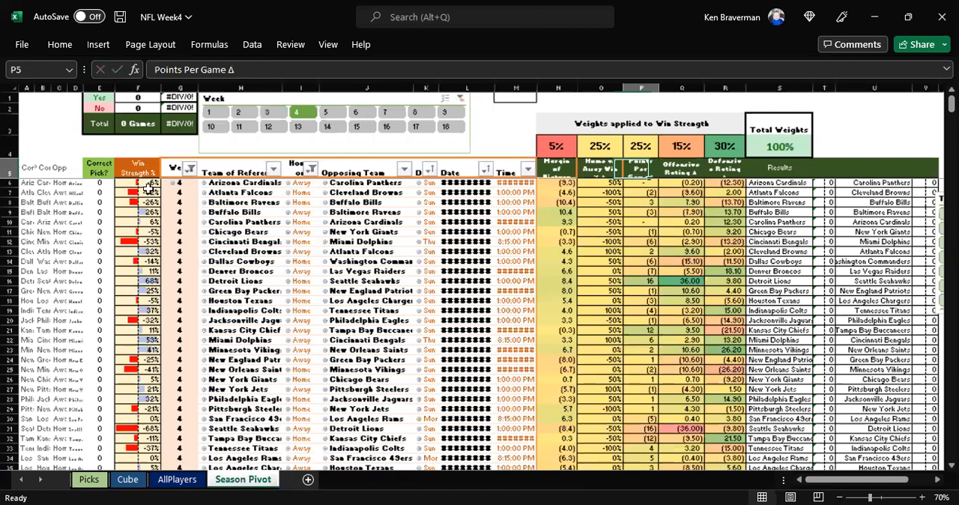
scroll(164, 141, "down", 1, "ctrl")
Step: Filter the Season Pivot to week 18 and check the columns from Win Strength % through Defensive Rating
left_click(352, 117)
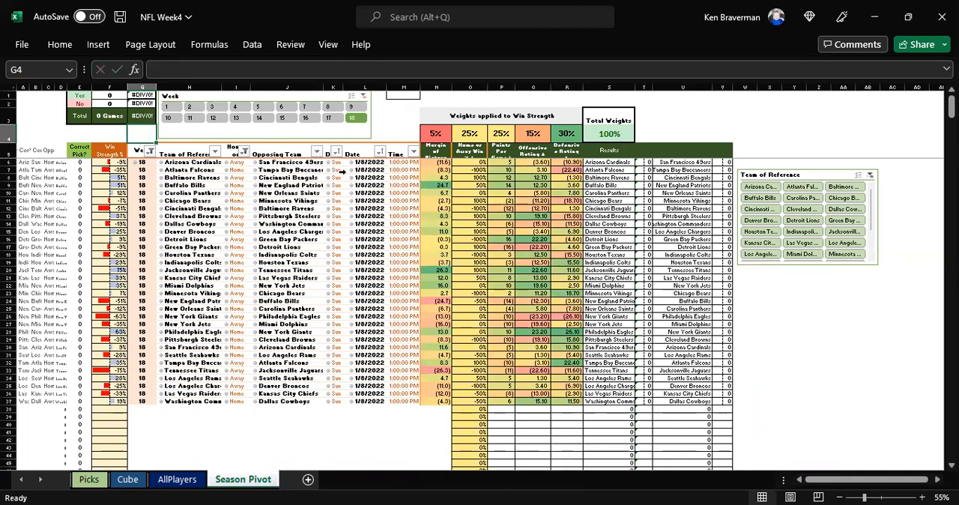
left_click_drag(112, 161, 567, 404)
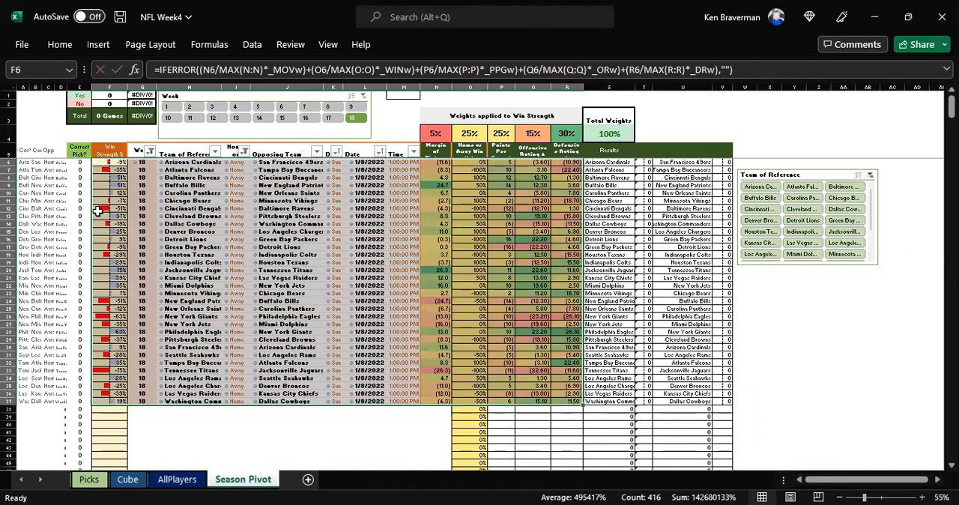
left_click(111, 149)
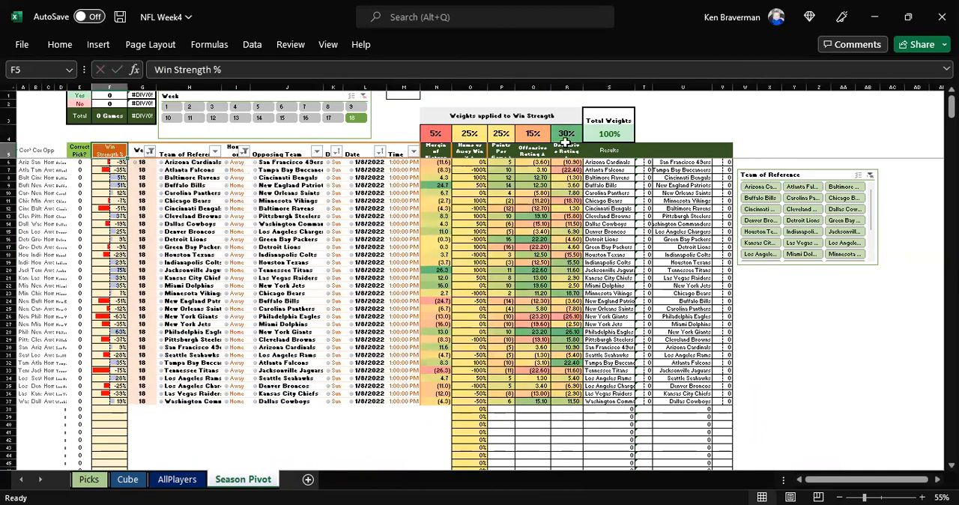
left_click_drag(566, 141, 569, 172)
Step: Copy the week 18 rows in F6:R37, from Win Strength % through Defensive Rating
left_click_drag(113, 162, 571, 402)
right_click(510, 339)
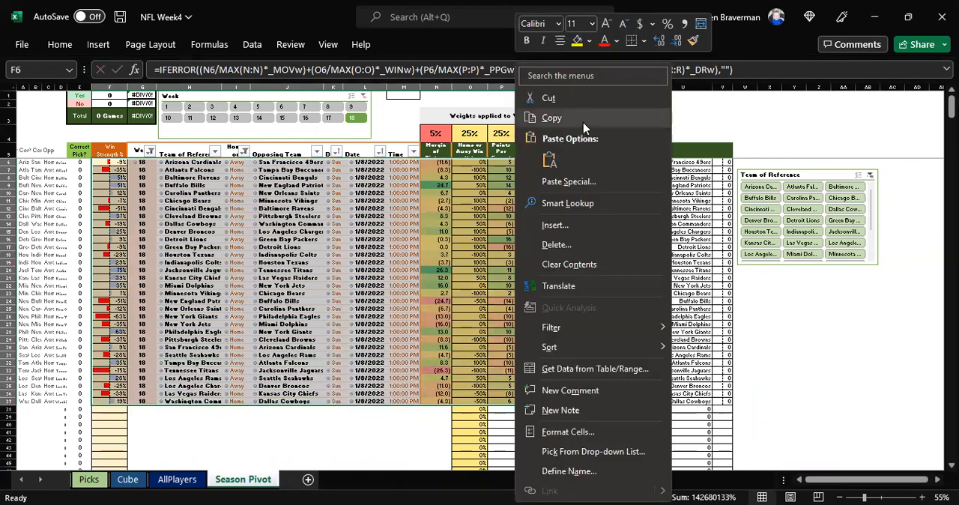
left_click(583, 122)
Step: Open the Cube sheet and find where its week 18 rows begin
left_click(127, 479)
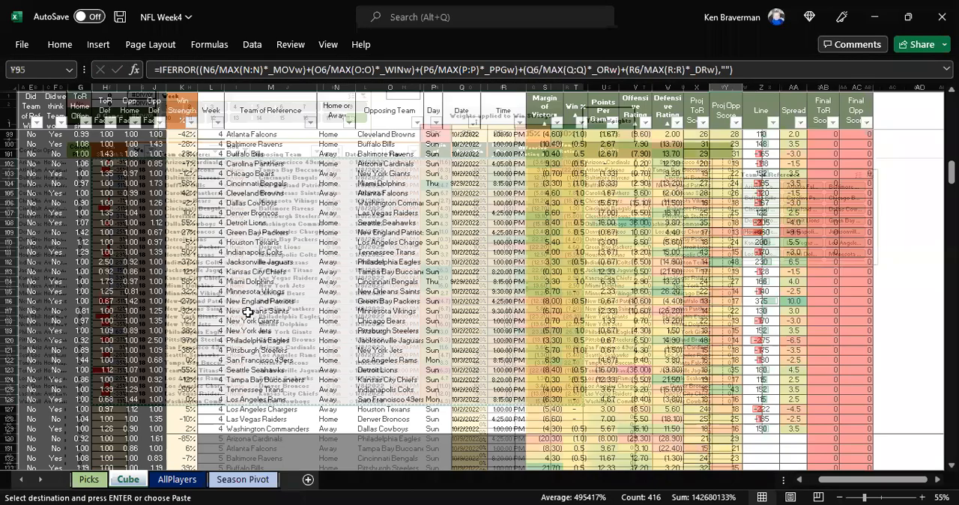
scroll(243, 319, "down", 20)
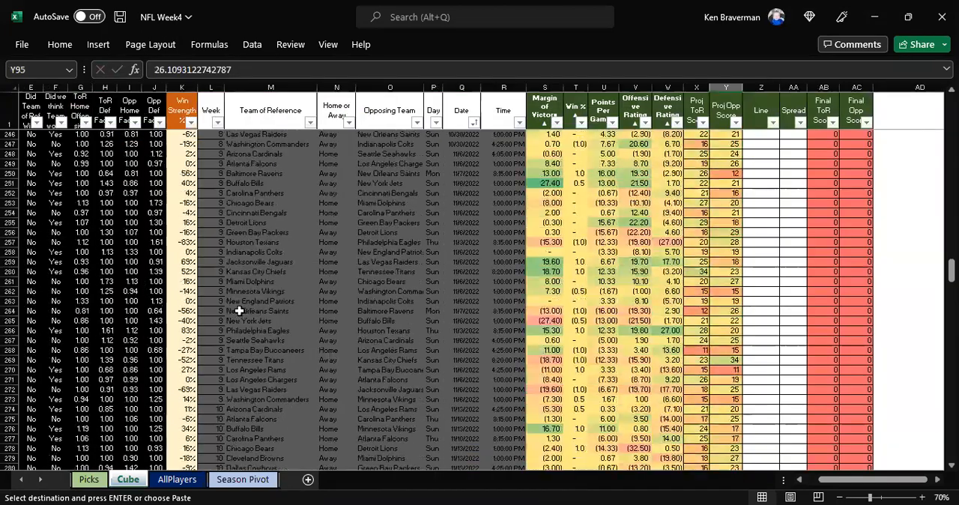
scroll(238, 301, "down", 20)
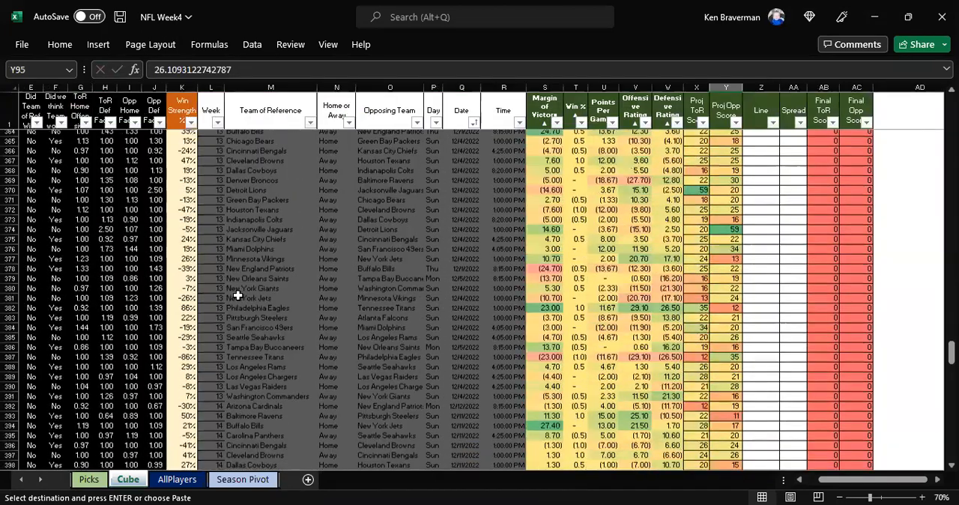
scroll(228, 296, "down", 20)
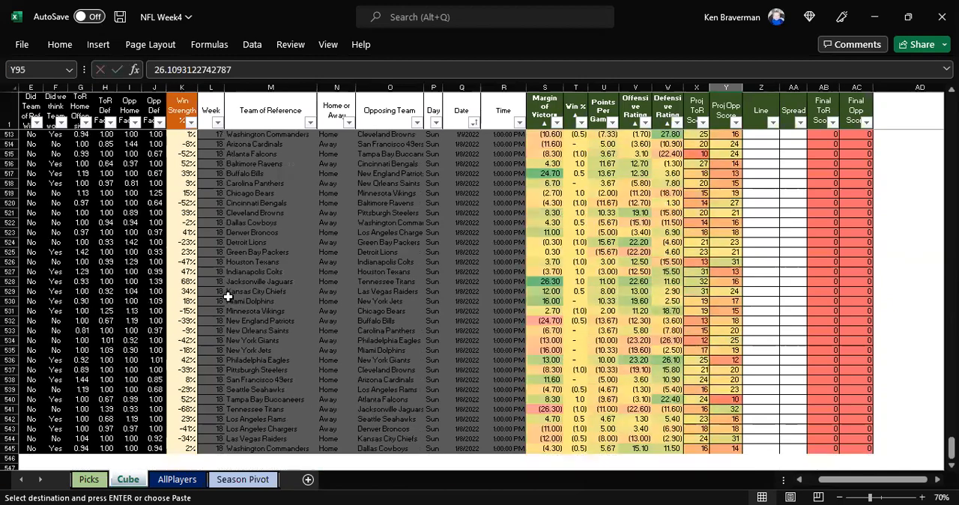
scroll(299, 296, "up", 2)
left_click(342, 299)
scroll(342, 298, "down", 1)
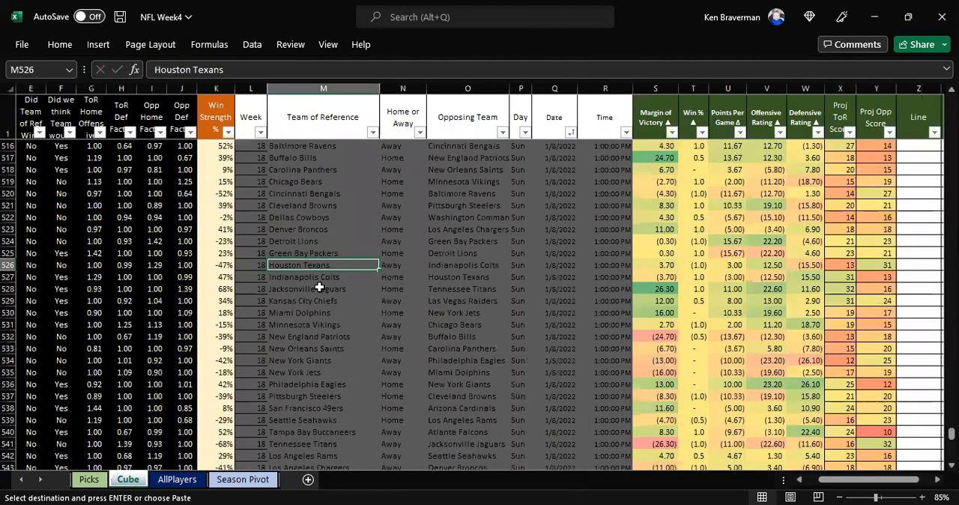
scroll(280, 284, "up", 3)
left_click(281, 285)
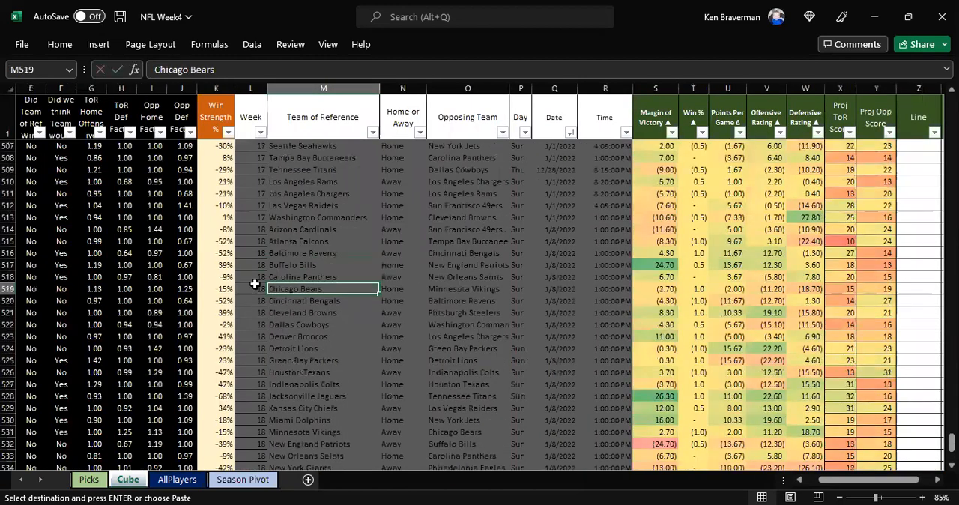
Step: Paste the copied week 18 block as values into the Cube sheet, starting at K514 in the Win Strength % column
left_click(218, 229)
left_click(222, 116)
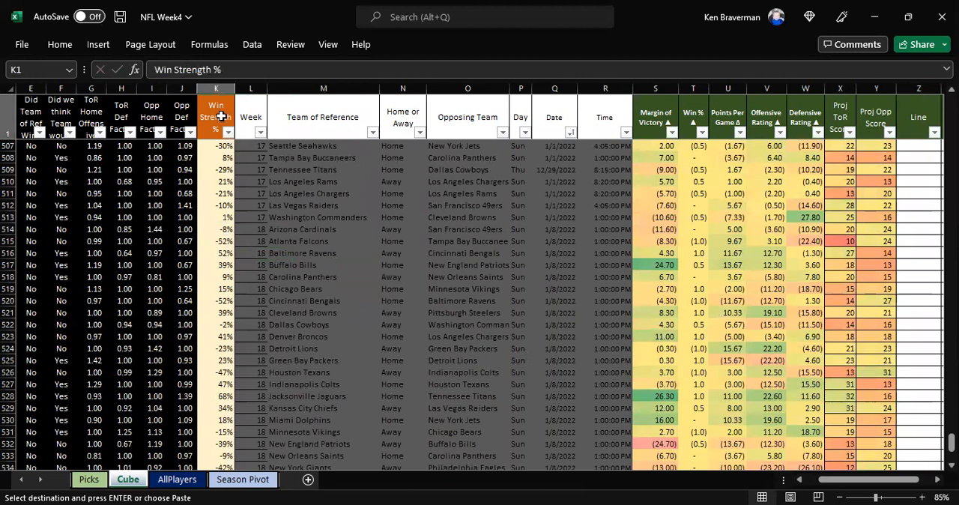
left_click(223, 230)
left_click_drag(235, 232, 258, 230)
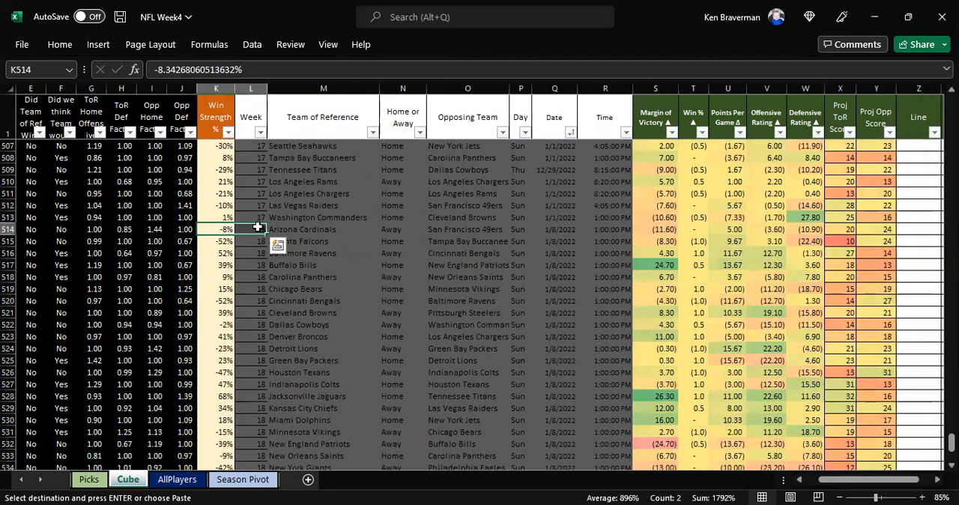
right_click(221, 224)
left_click(274, 179)
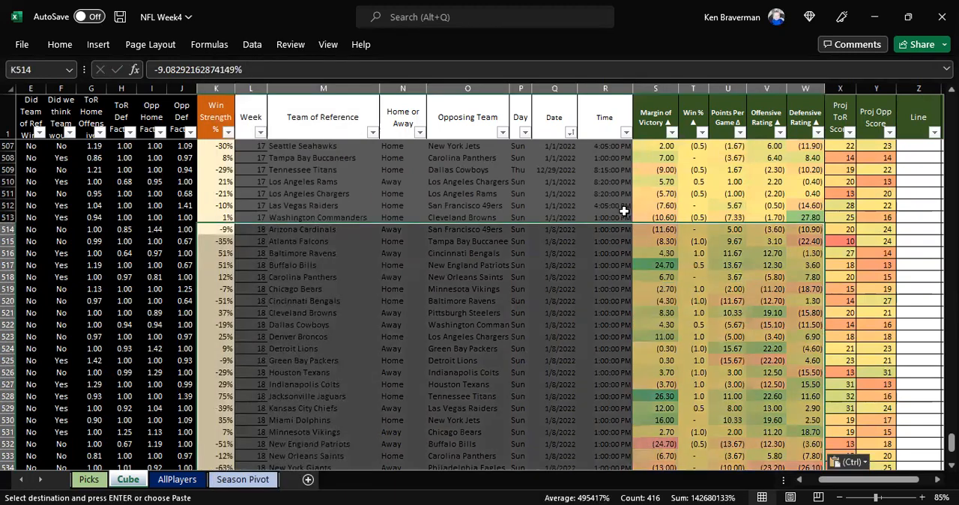
Step: Check the pasted week 18 rows in the Cube sheet, and in the Picks sheet filter to week 18 and refresh the pivot table
scroll(697, 251, "down", 1)
scroll(698, 253, "down", 8)
scroll(757, 294, "up", 10)
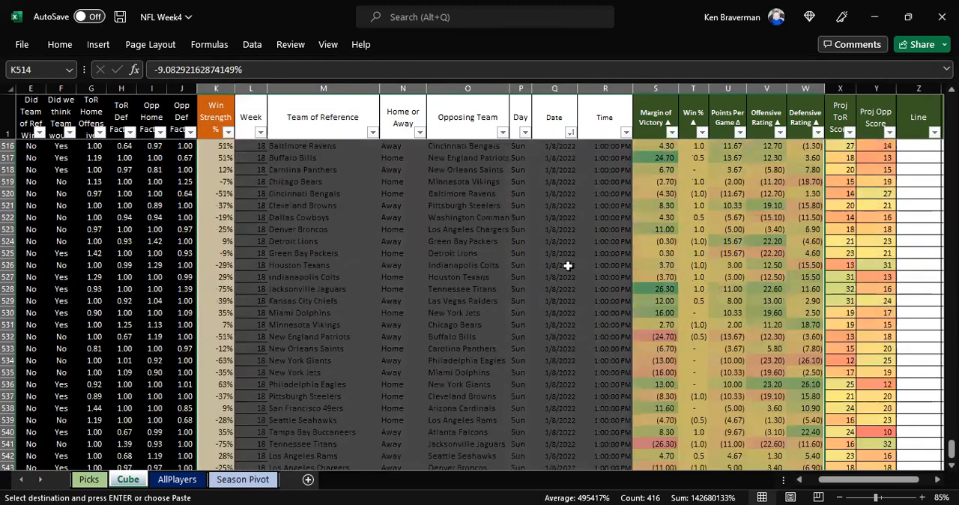
scroll(406, 253, "up", 2)
left_click(89, 478)
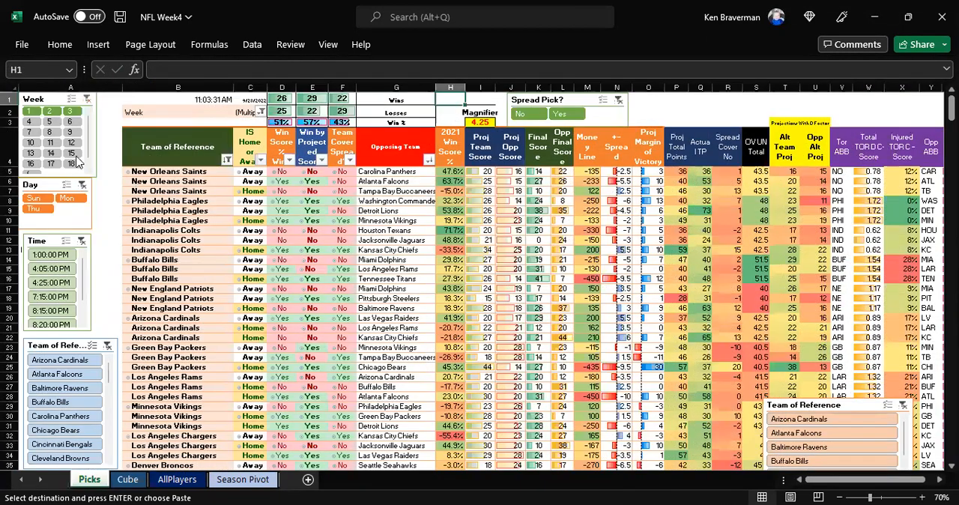
left_click(71, 164)
right_click(397, 229)
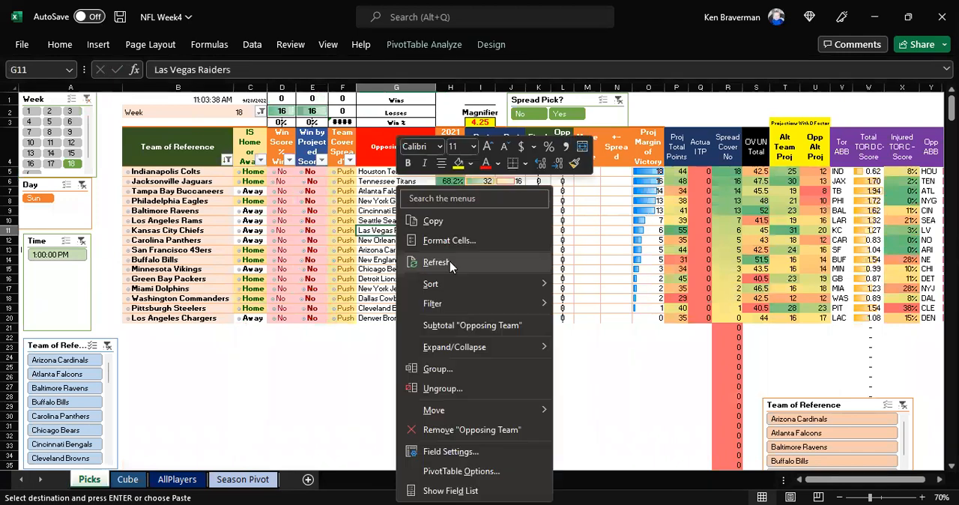
left_click(450, 266)
Step: Check the week 18 win and loss totals and the first matchup's projected team and opponent scores in I5:J5
left_click(281, 87)
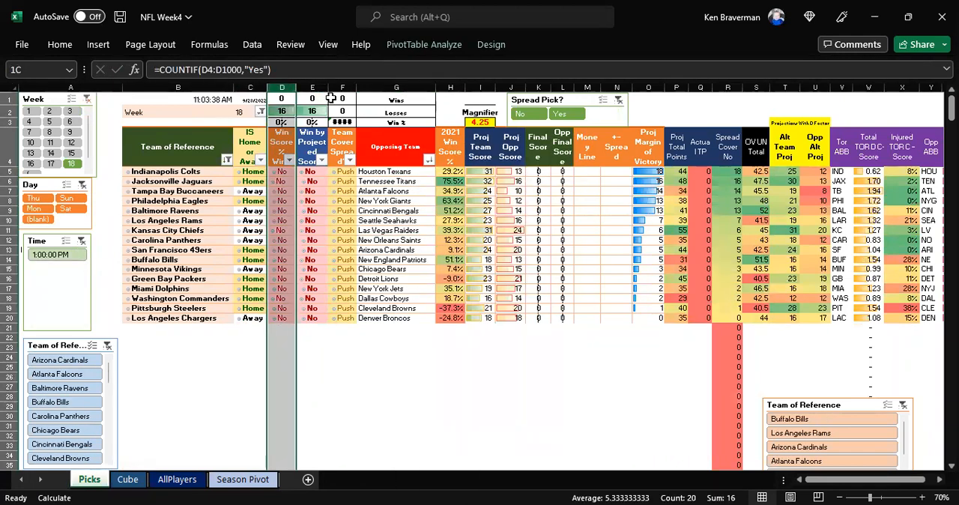
left_click(224, 385)
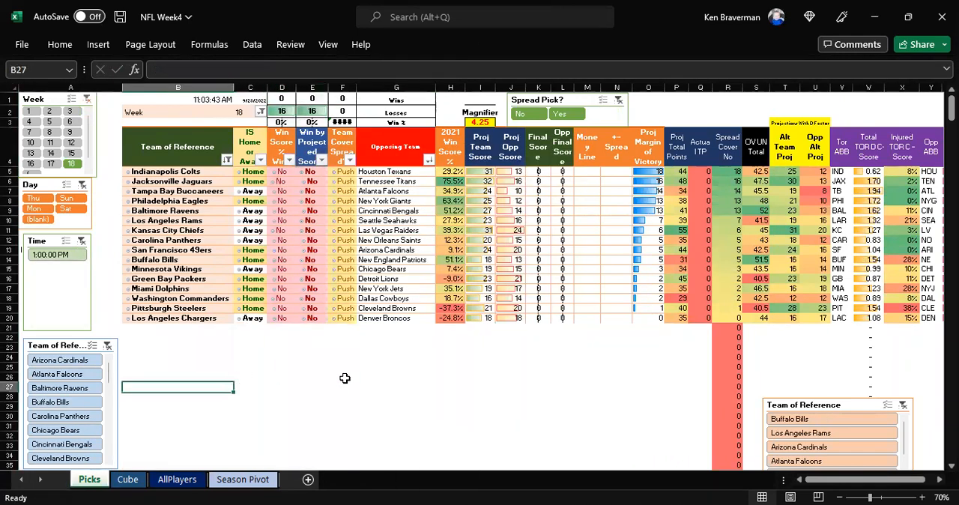
scroll(345, 377, "up", 1, "ctrl")
scroll(374, 340, "up", 1, "ctrl")
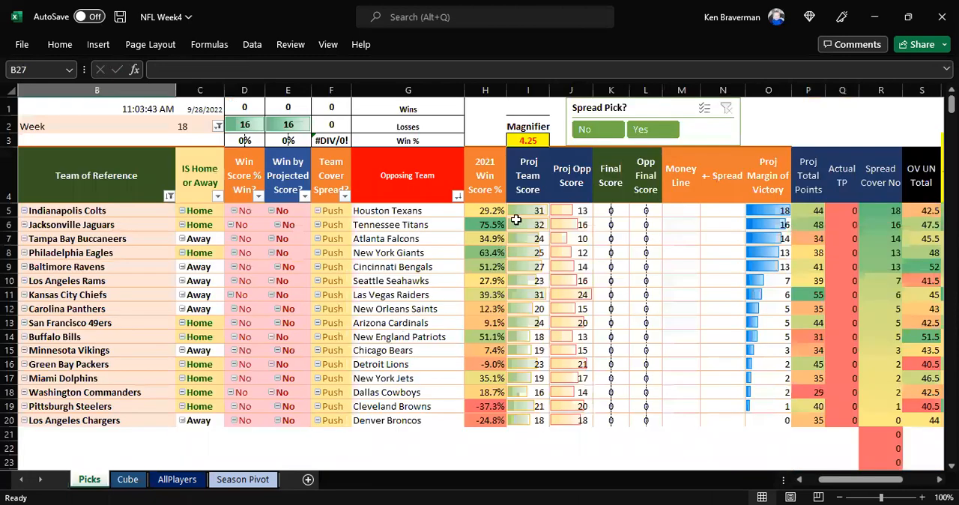
left_click_drag(524, 210, 565, 212)
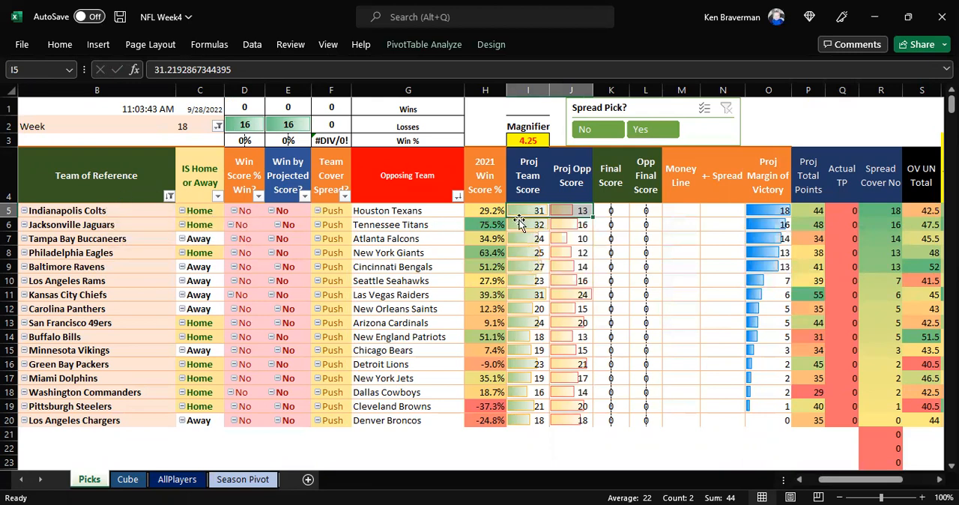
left_click(544, 210)
left_click(564, 210, "shift")
scroll(305, 198, "down", 2, "ctrl")
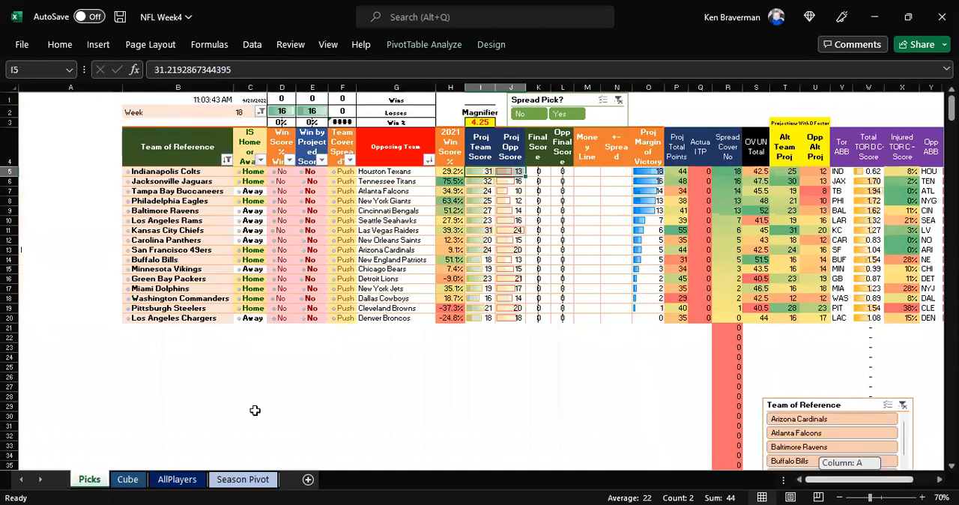
Step: Return to the Season Pivot sheet, review its win strength weights in row 4, and hide the sheet
left_click(238, 479)
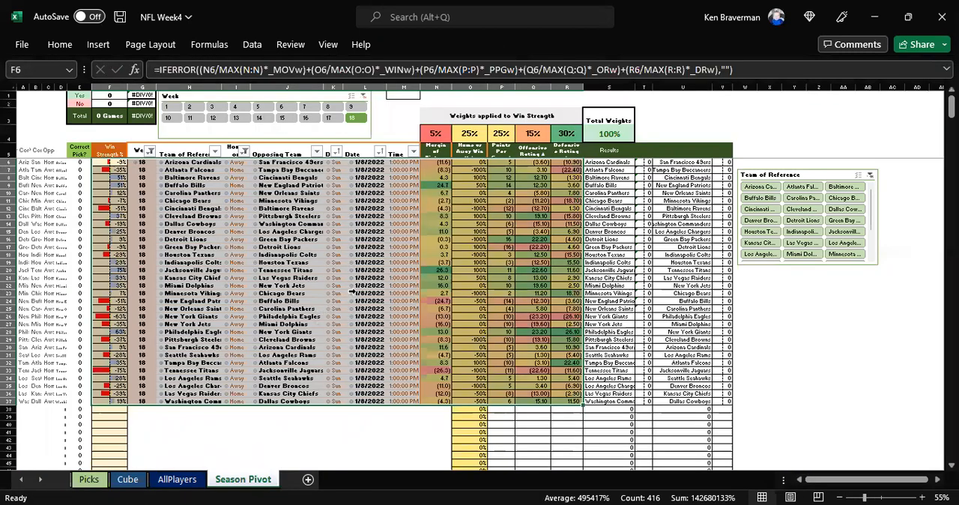
left_click_drag(438, 132, 533, 133)
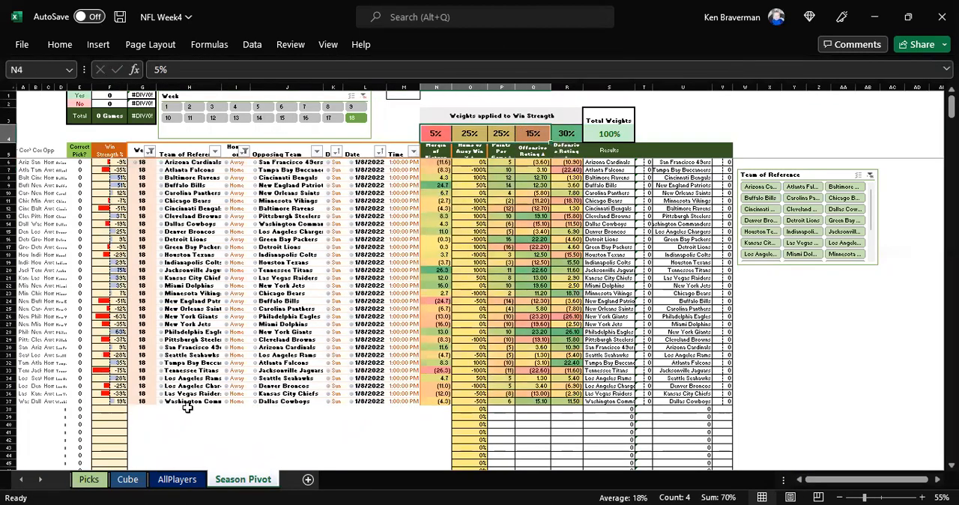
right_click(238, 479)
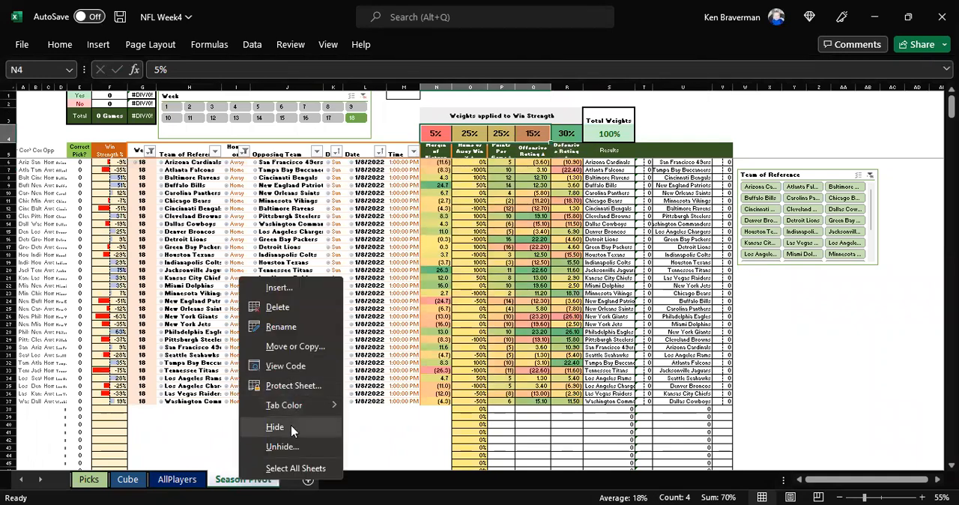
left_click(290, 425)
Step: Examine the quarterback rows of the AllPlayers sheet, including the Error Check formula in H35 and the Name lookup in E13
scroll(428, 169, "down", 7)
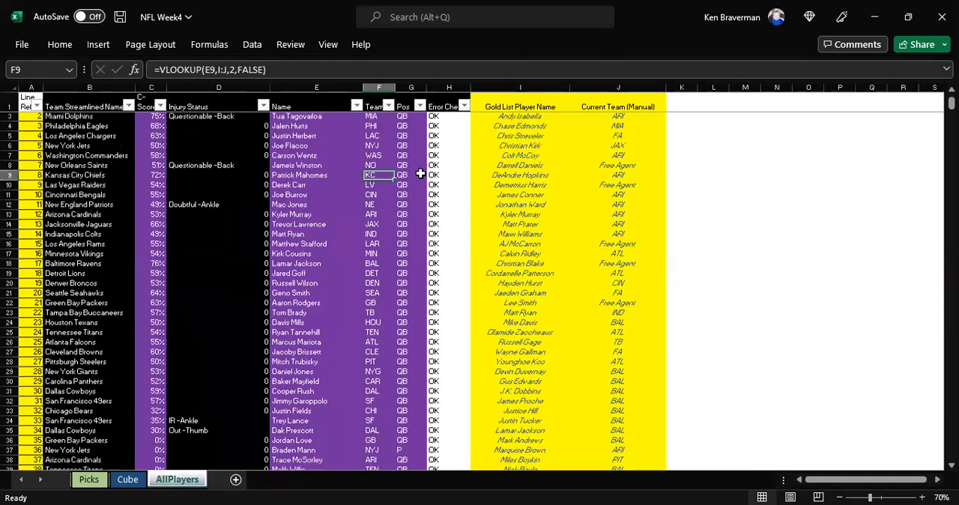
left_click(444, 234)
scroll(442, 221, "up", 7)
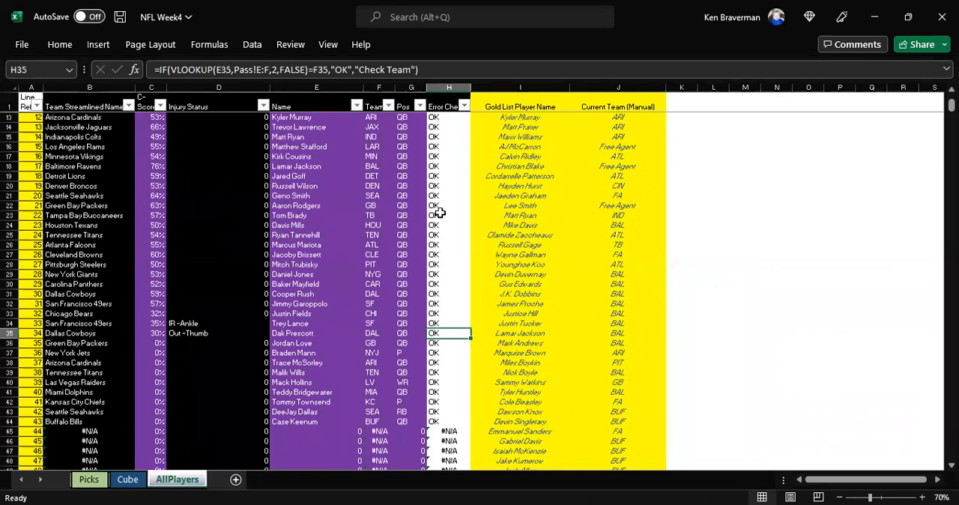
left_click(412, 207)
left_click(359, 226)
scroll(545, 349, "down", 5)
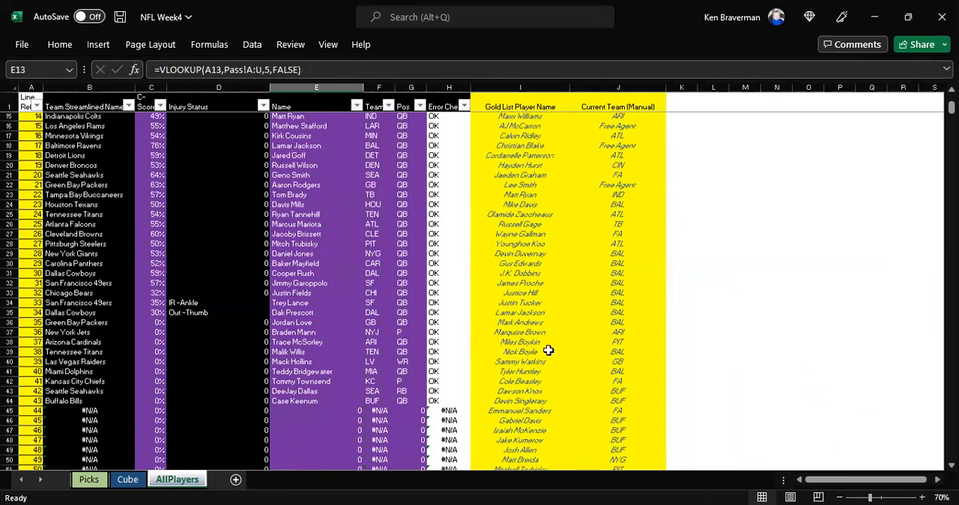
scroll(353, 218, "up", 5)
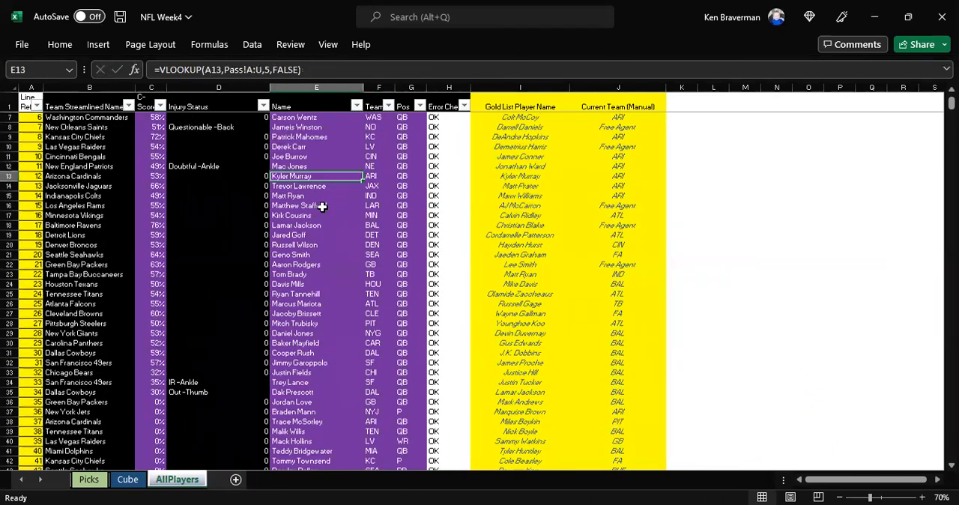
Step: Review the quarterback block starting at B2 and the rushing block starting at B102, including the Error Check formula in H445
left_click_drag(75, 119, 370, 410)
scroll(79, 270, "down", 20)
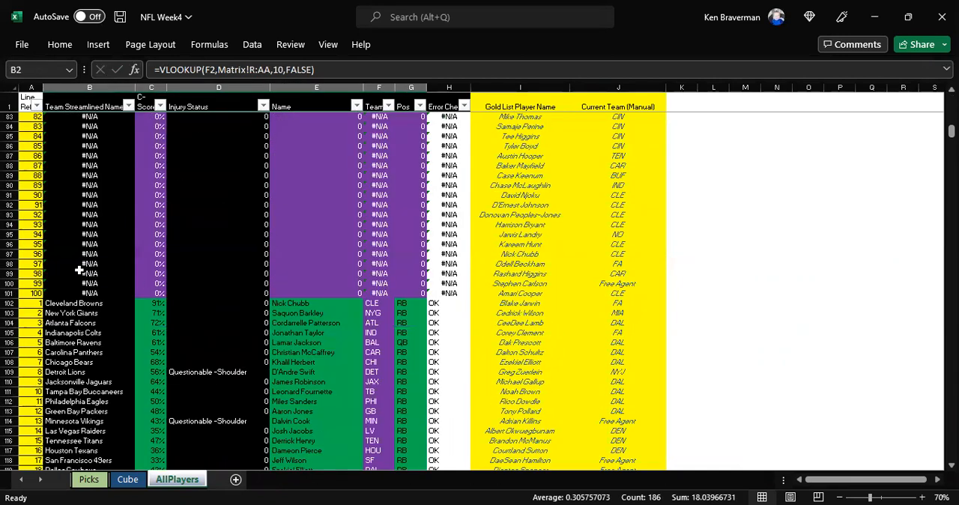
left_click_drag(84, 302, 428, 458)
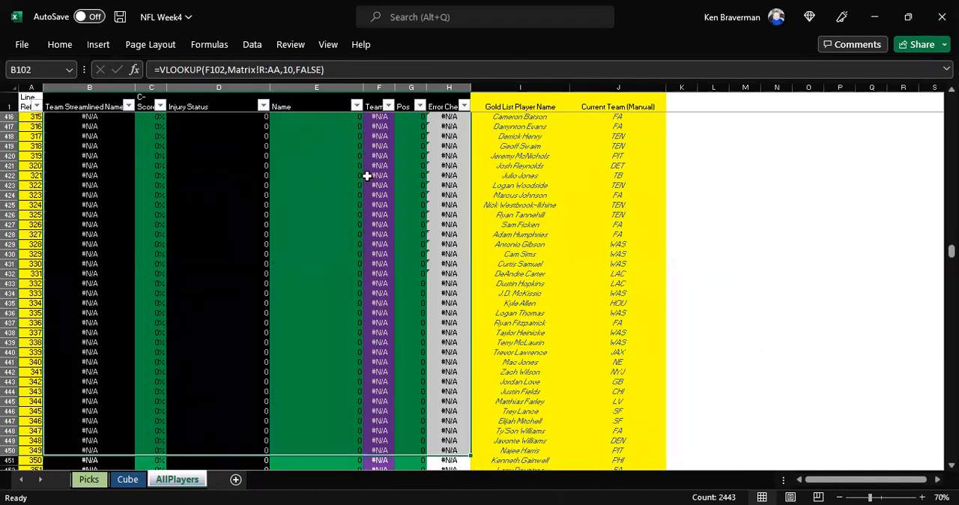
scroll(367, 175, "down", 8)
left_click(454, 164)
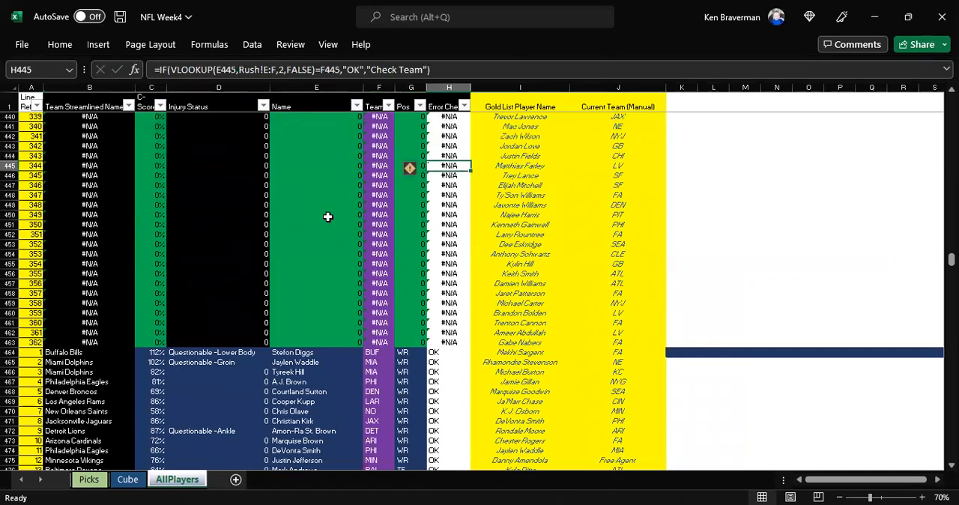
Step: Review the receiving block starting at B464 and the kicker block starting at row 964, including the Error Check formula in H993
scroll(327, 217, "down", 6)
left_click_drag(84, 176, 457, 458)
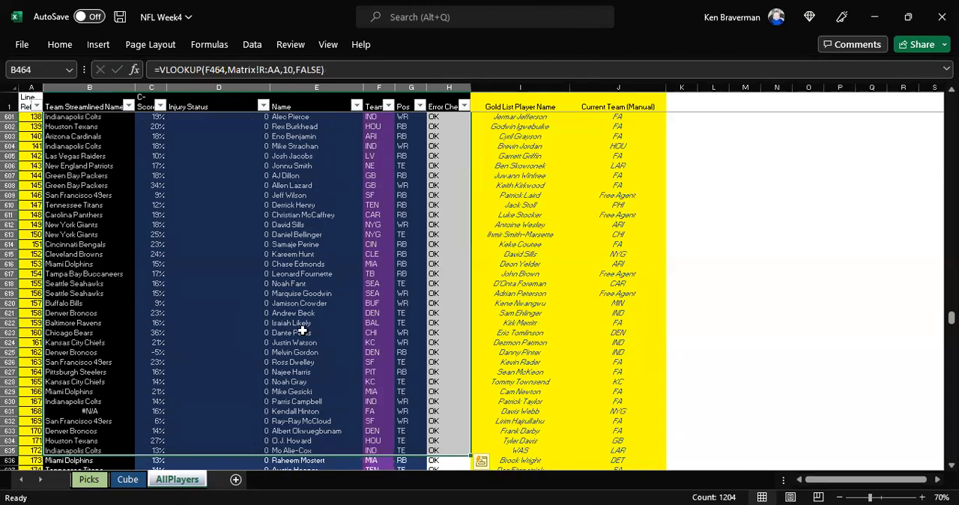
scroll(302, 330, "down", 20)
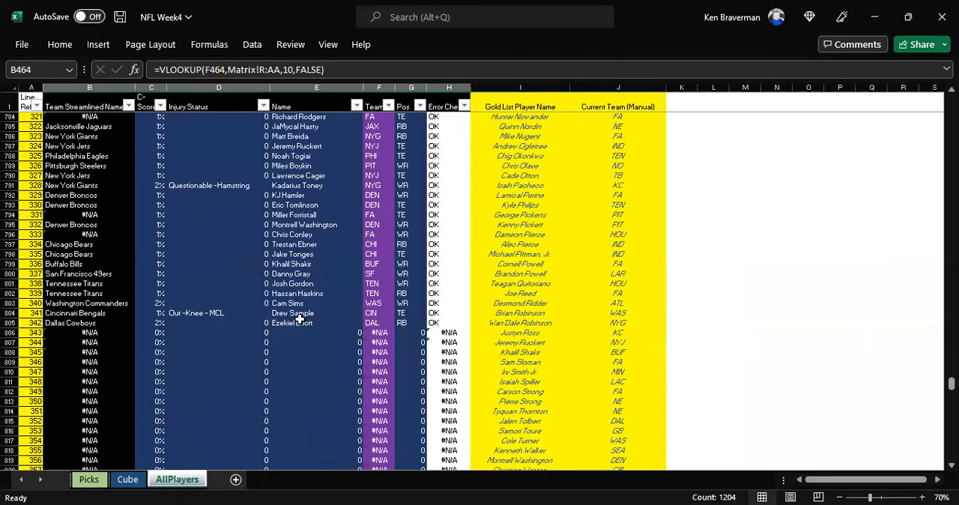
scroll(300, 319, "down", 20)
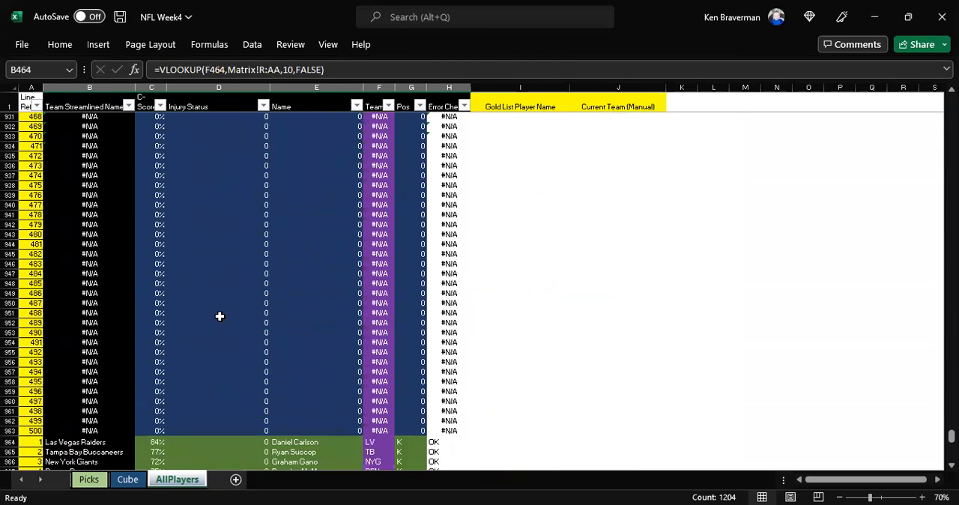
scroll(220, 316, "down", 10)
left_click_drag(79, 176, 524, 264)
left_click(524, 303)
left_click(456, 214)
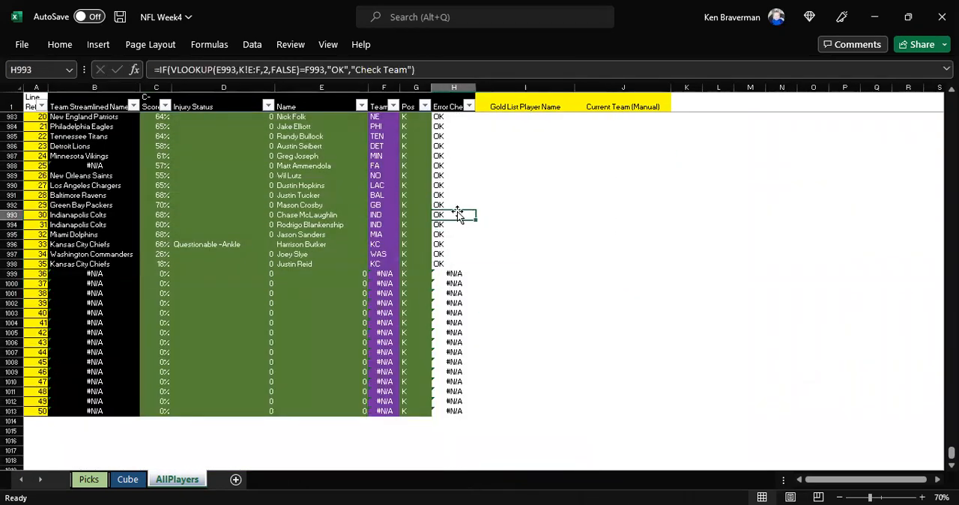
scroll(461, 213, "up", 11)
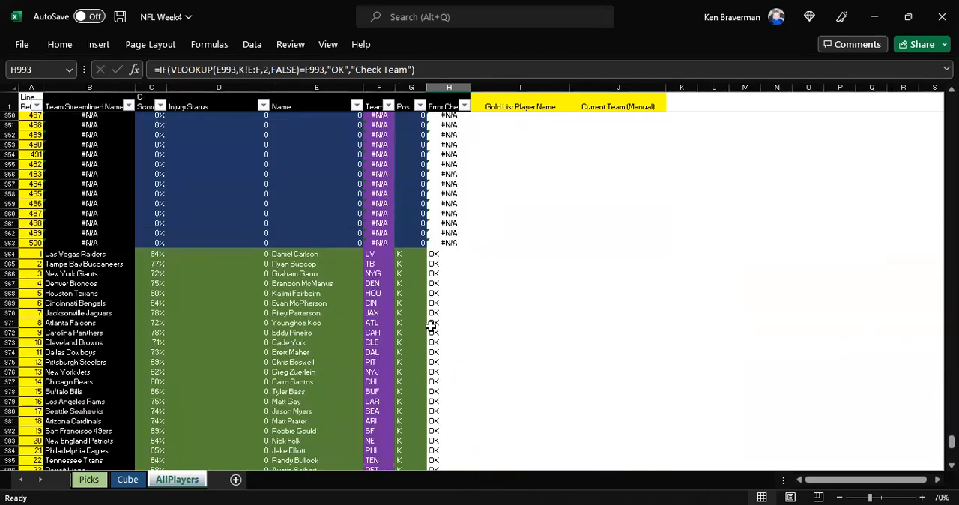
scroll(431, 327, "up", 2)
left_click(431, 327)
scroll(474, 299, "up", 20)
scroll(475, 300, "up", 20)
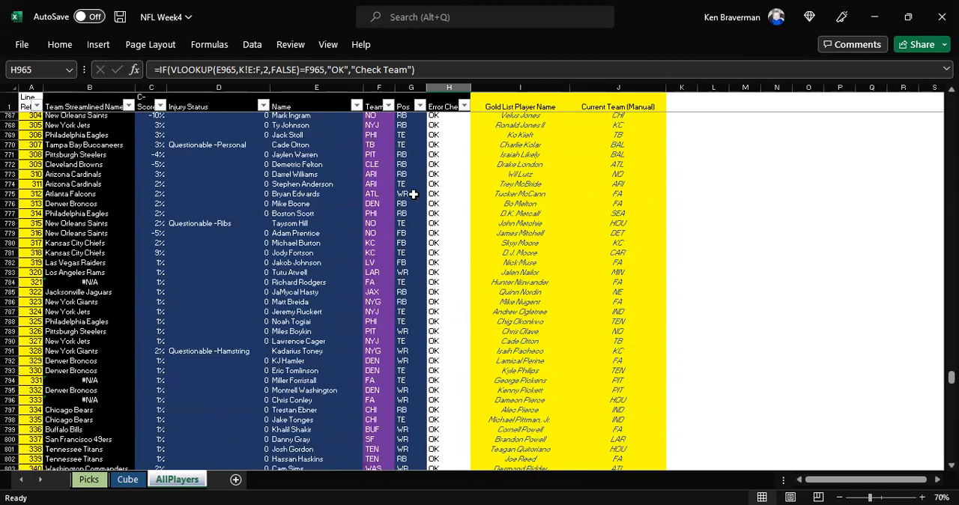
left_click(371, 194)
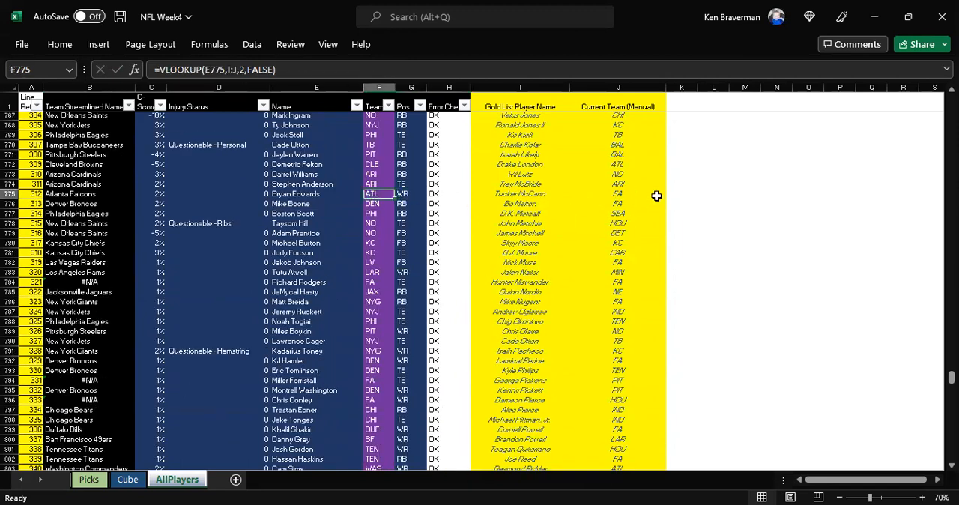
type("MIA")
key("Return")
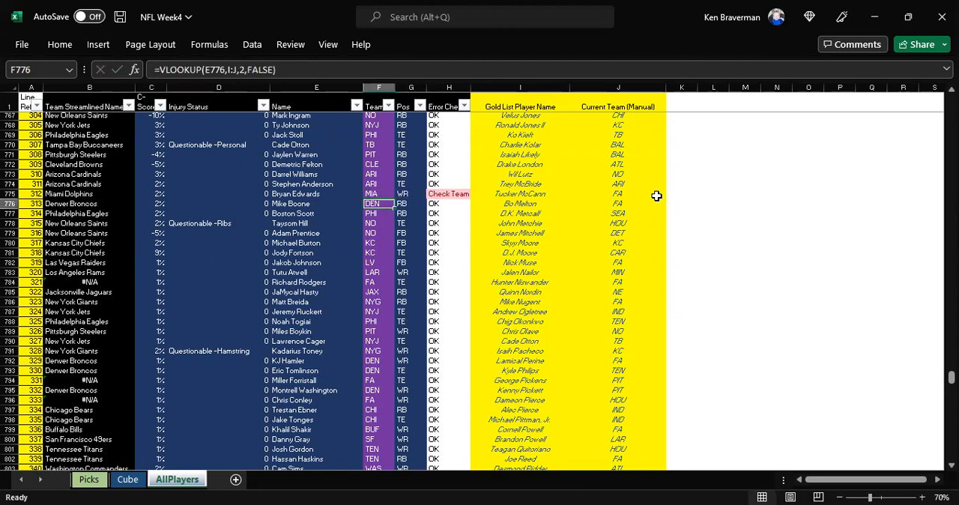
left_click(449, 194)
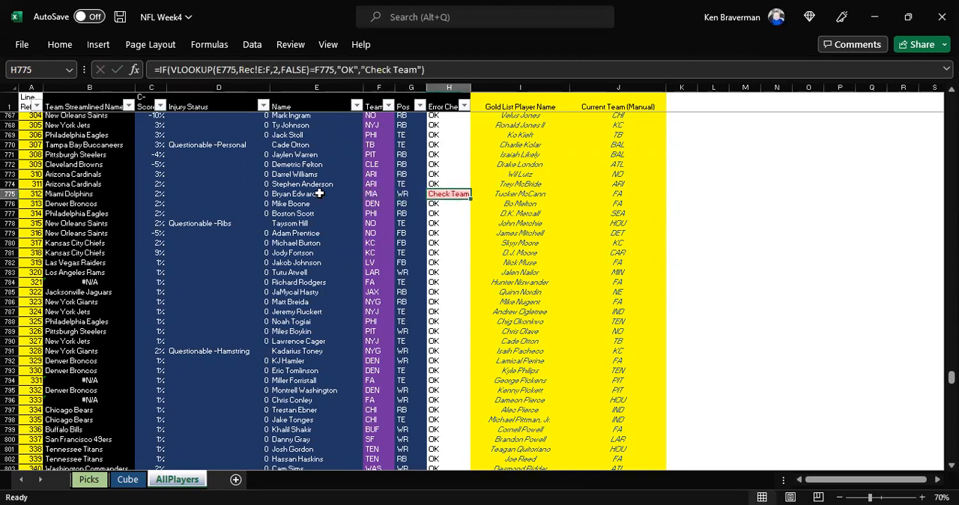
left_click(318, 193)
scroll(373, 264, "up", 1, "ctrl")
scroll(512, 267, "up", 1, "ctrl")
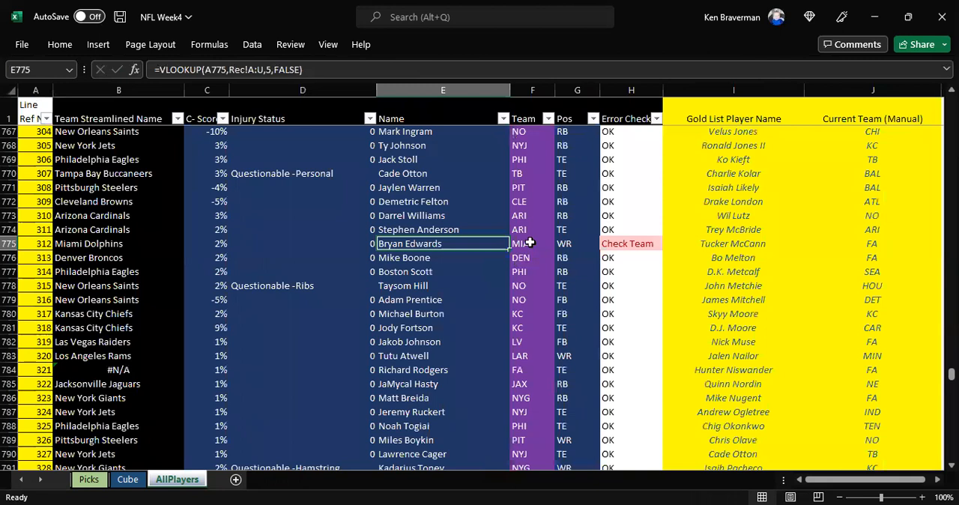
left_click(530, 243)
scroll(524, 251, "down", 1, "ctrl")
Step: Examine the Gold List Player Name and Current Team (Manual) columns, I and J, that supply the team lookups
left_click_drag(624, 89, 715, 88)
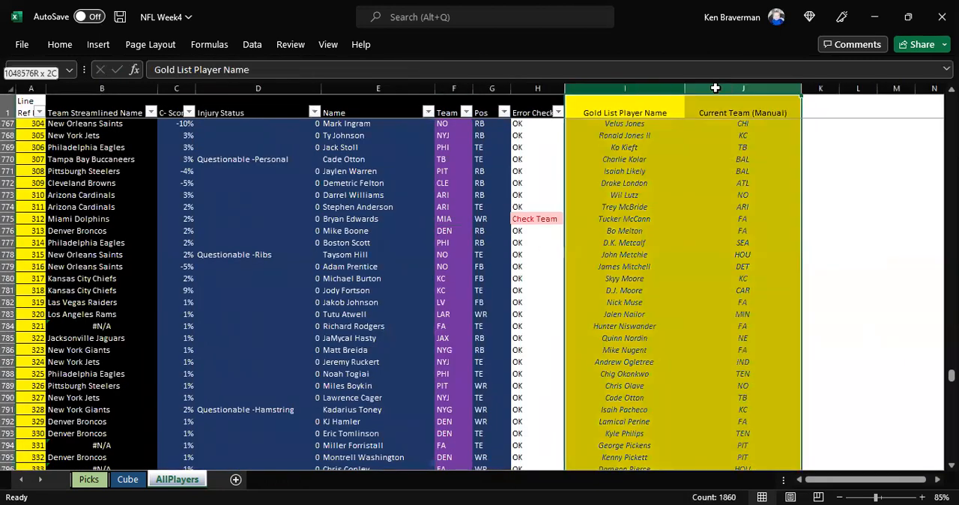
left_click(624, 159)
left_click(631, 88)
left_click_drag(632, 88, 724, 84)
left_click(625, 274)
left_click(743, 263)
Step: Copy Bryan Edwards' name from E775, find him in the Gold List Player Name column, and select his Current Team entry in J239
left_click(375, 219)
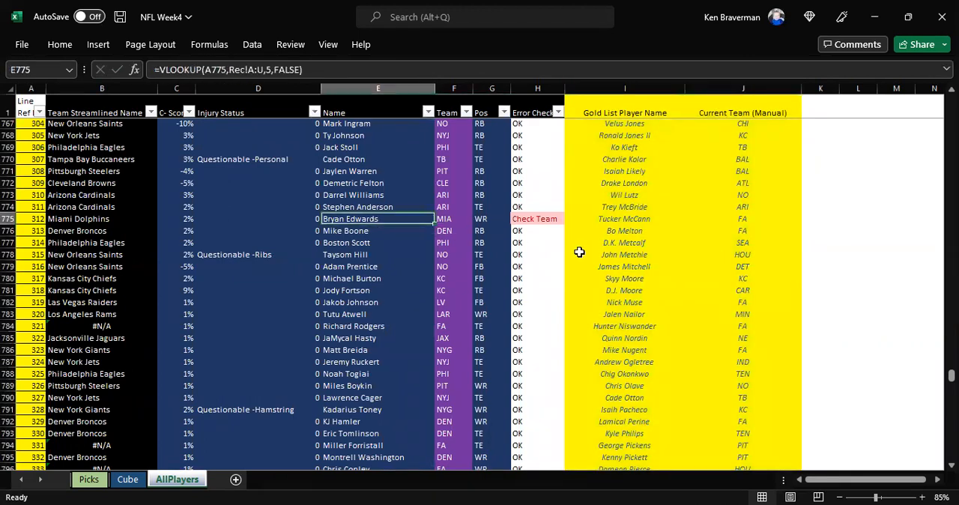
key("ctrl+c")
left_click(622, 88)
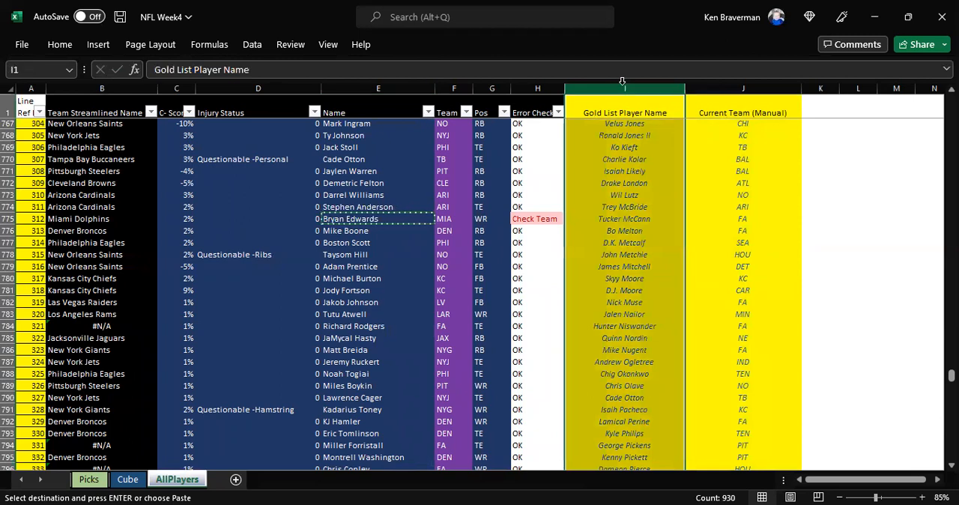
key("ctrl+f")
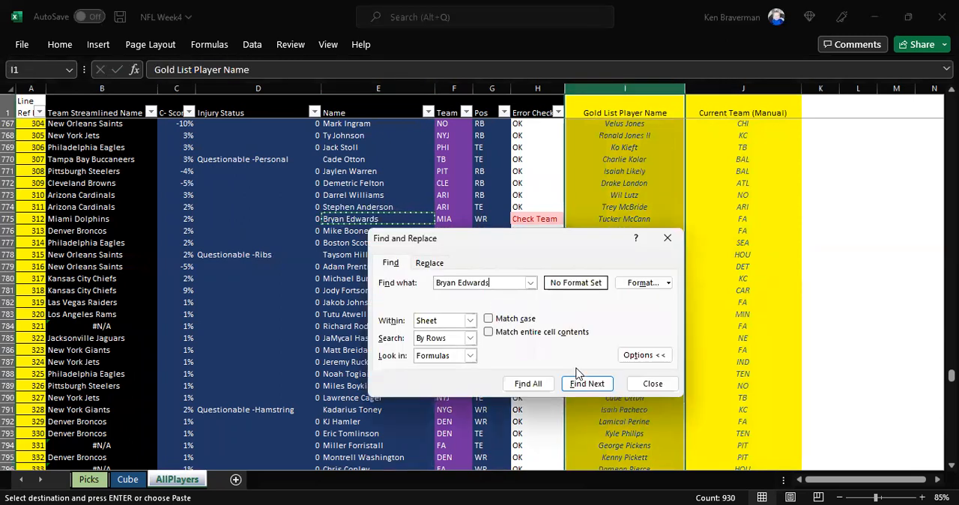
left_click(461, 384)
left_click(728, 292)
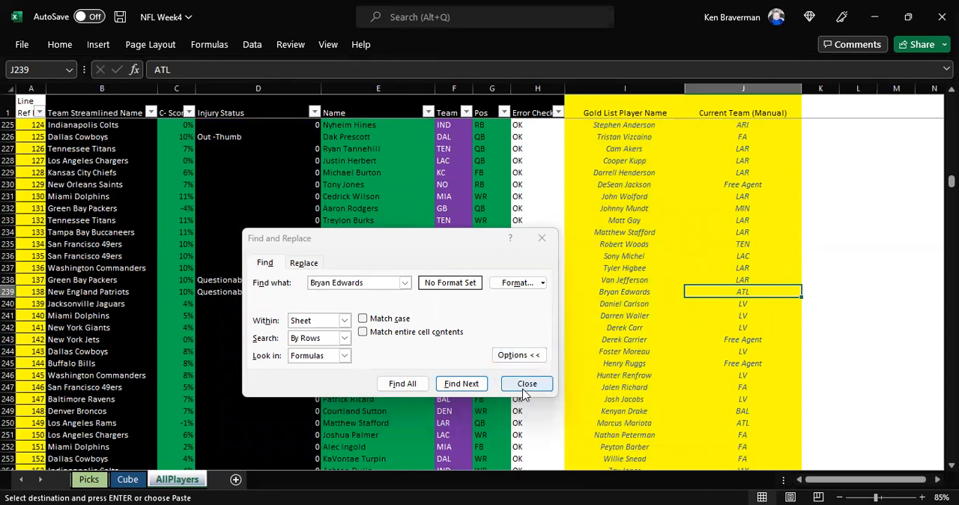
key("Escape")
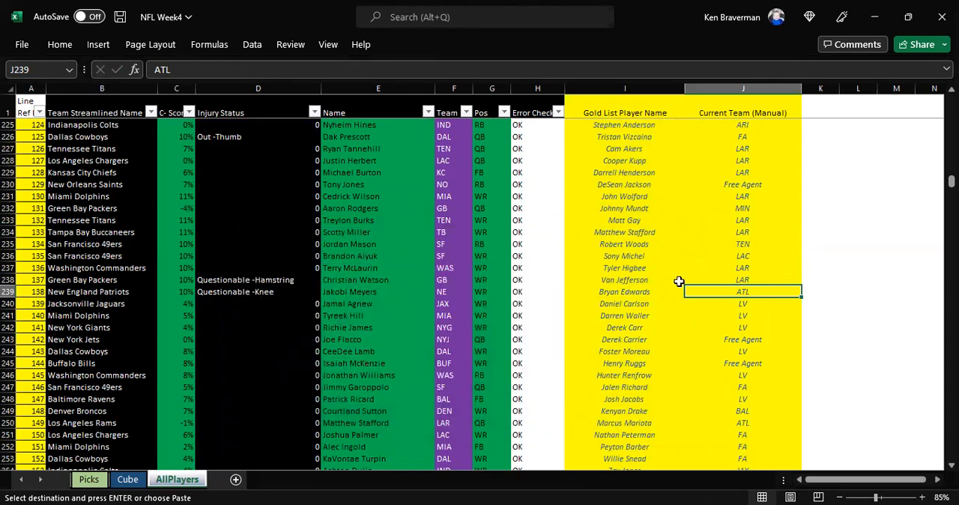
left_click_drag(652, 292, 709, 290)
left_click(706, 291)
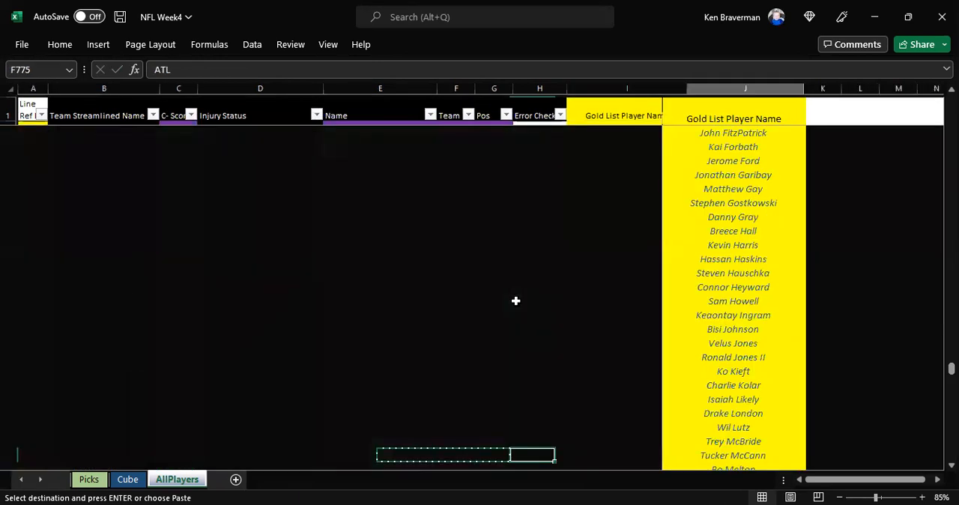
key("Right")
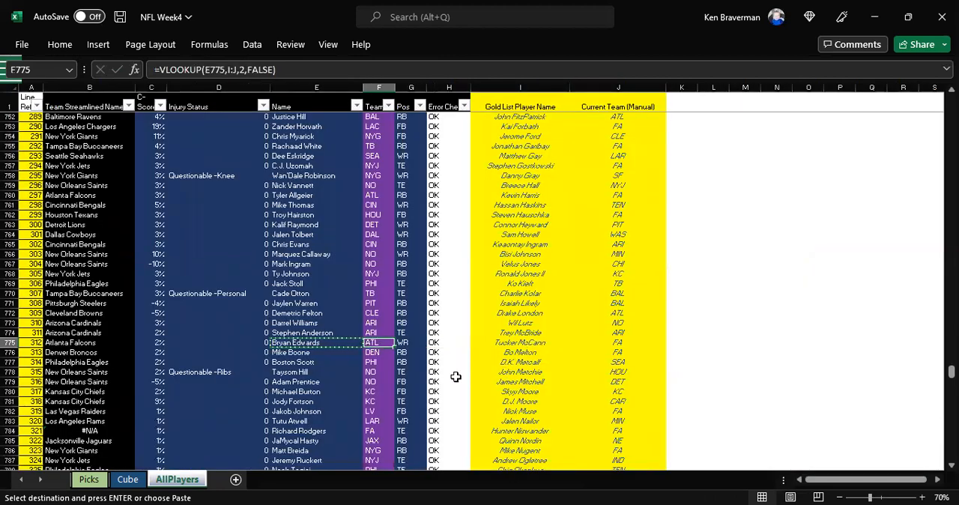
left_click(368, 371)
left_click(384, 343)
left_click_drag(558, 87, 609, 89)
left_click(596, 168)
left_click_drag(597, 169, 610, 359)
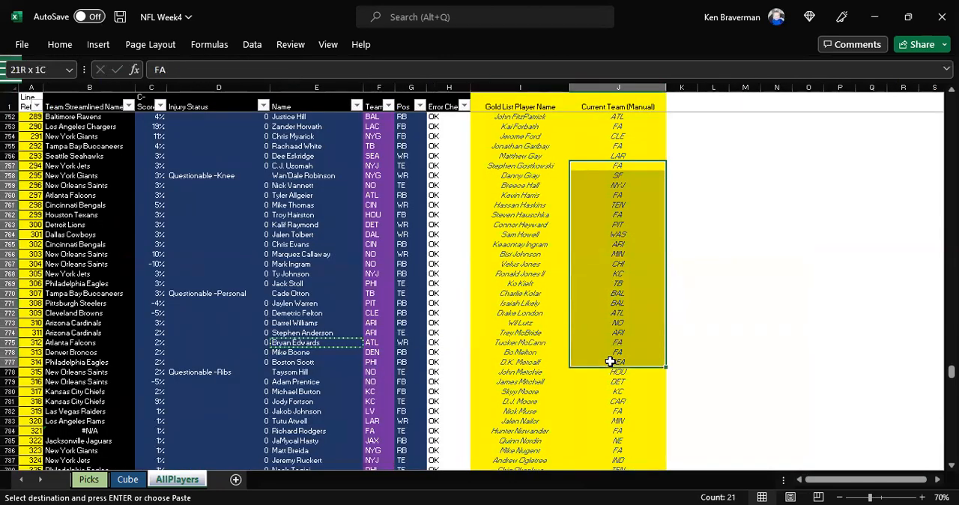
left_click_drag(520, 88, 603, 110)
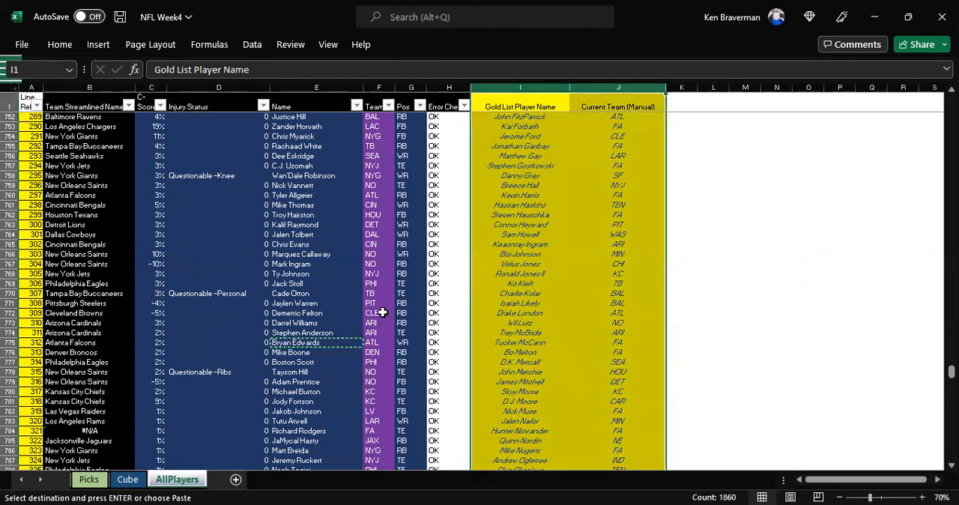
Step: Look through the neighbouring AllPlayers rows and inspect the Error Check formula in H780
left_click(408, 333)
scroll(432, 264, "down", 4)
scroll(433, 264, "down", 3)
scroll(439, 276, "up", 3)
left_click(440, 274)
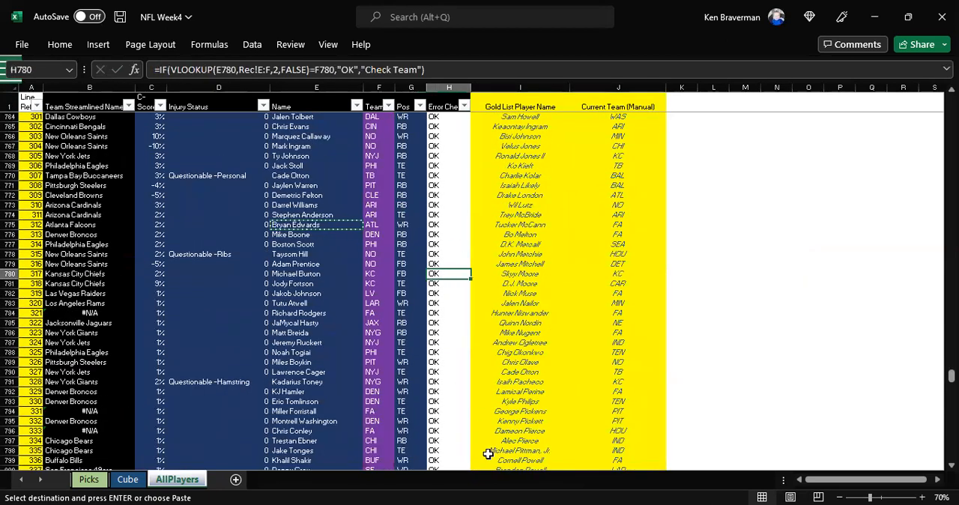
Step: Unhide the Pass sheet
right_click(173, 485)
left_click(223, 443)
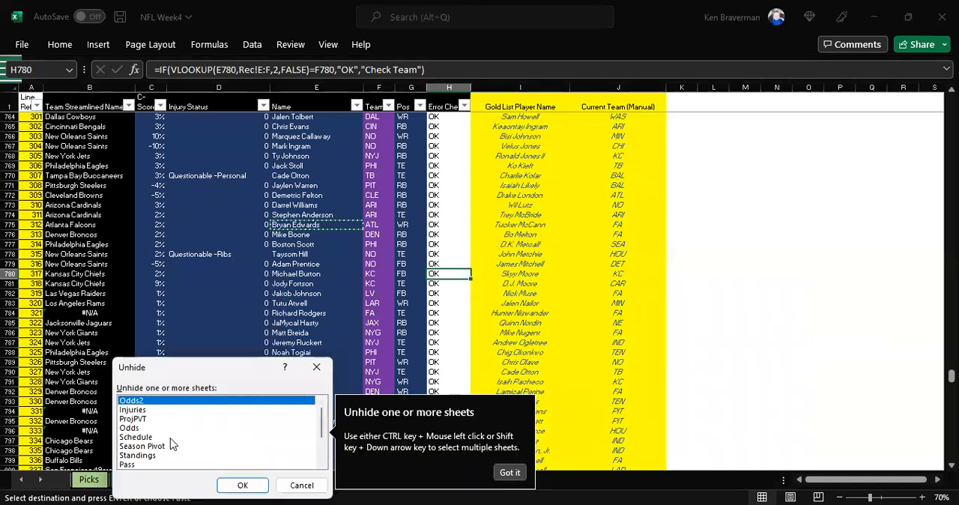
left_click_drag(321, 423, 324, 453)
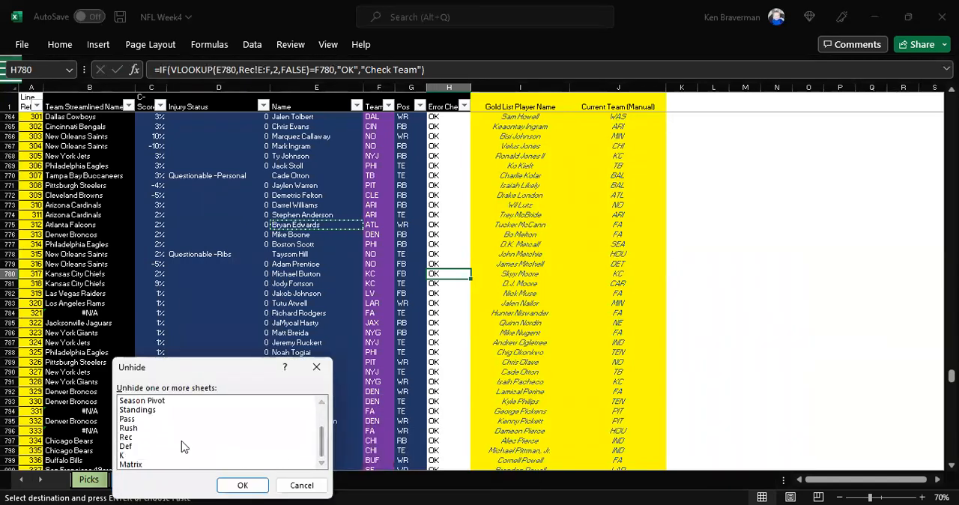
left_click(202, 418)
left_click(237, 486)
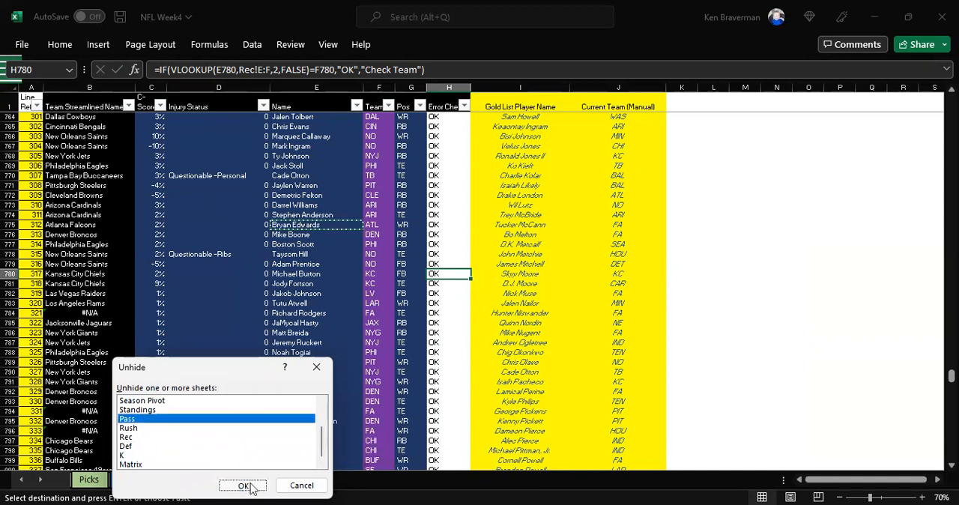
Step: Unhide the Odds2 sheet and delete it from the workbook
right_click(224, 479)
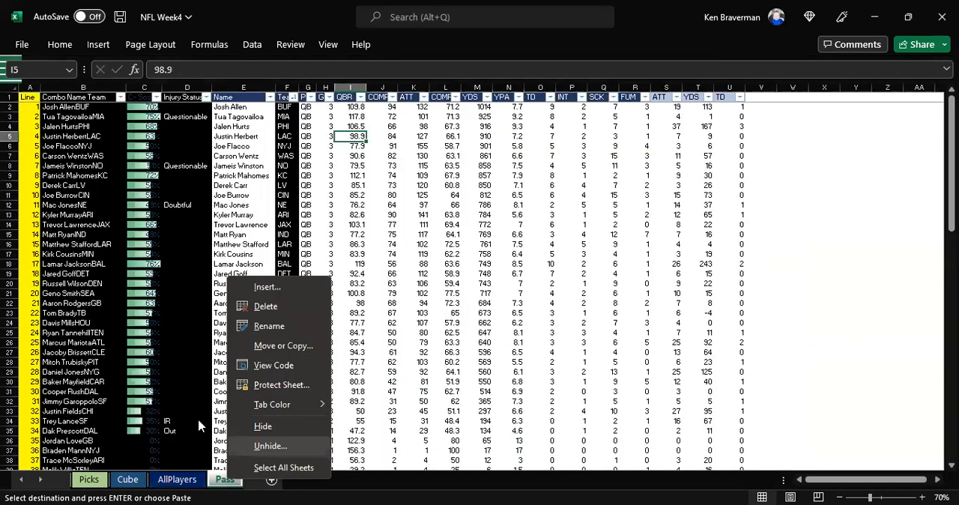
left_click(270, 446)
left_click(281, 487)
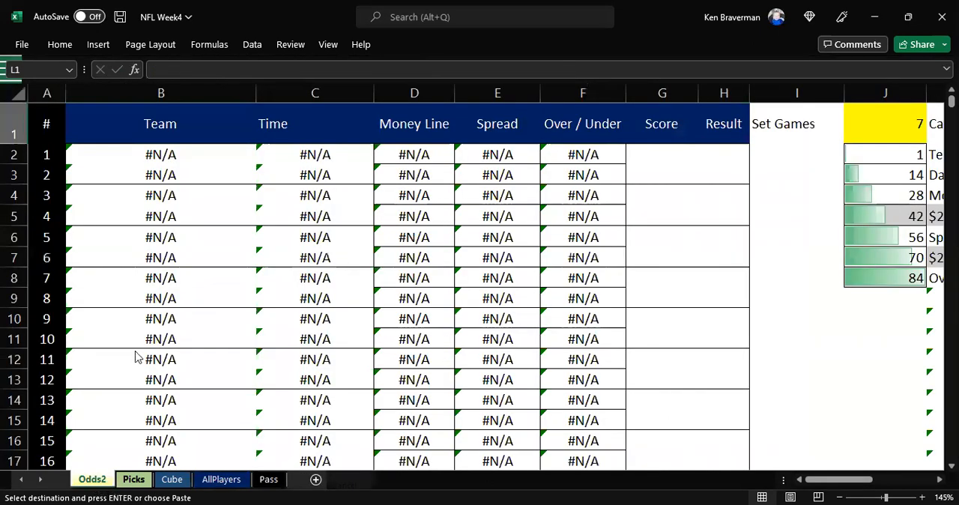
right_click(93, 479)
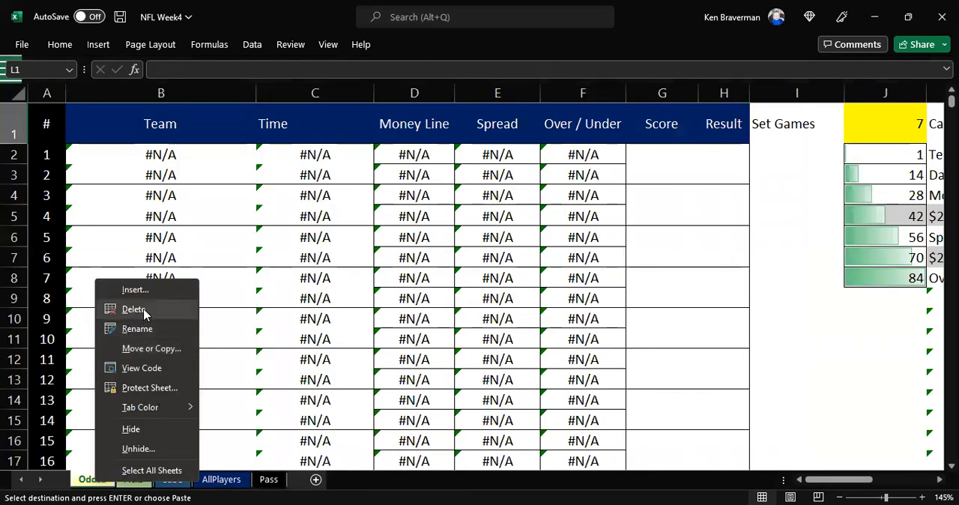
left_click(148, 311)
left_click(456, 299)
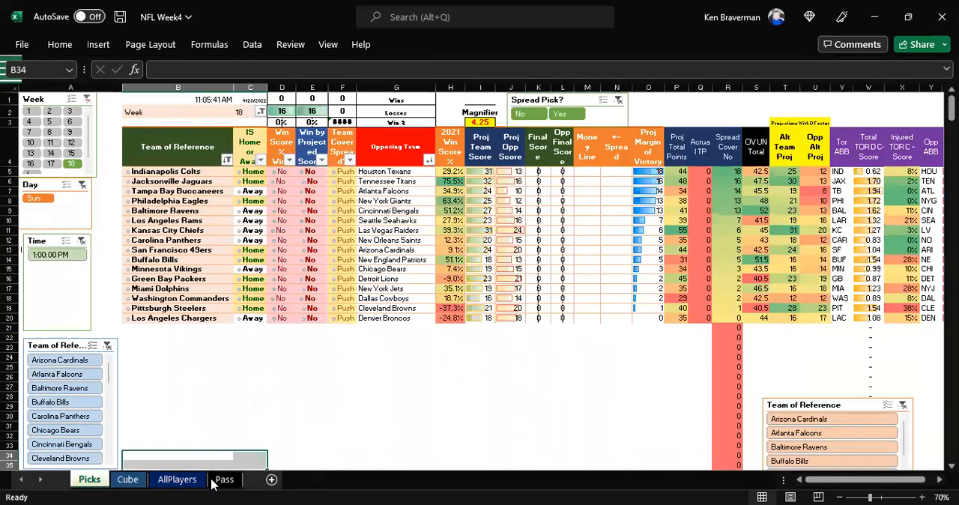
Step: Unhide the Injuries and ProjPVT sheets
right_click(213, 481)
left_click(256, 446)
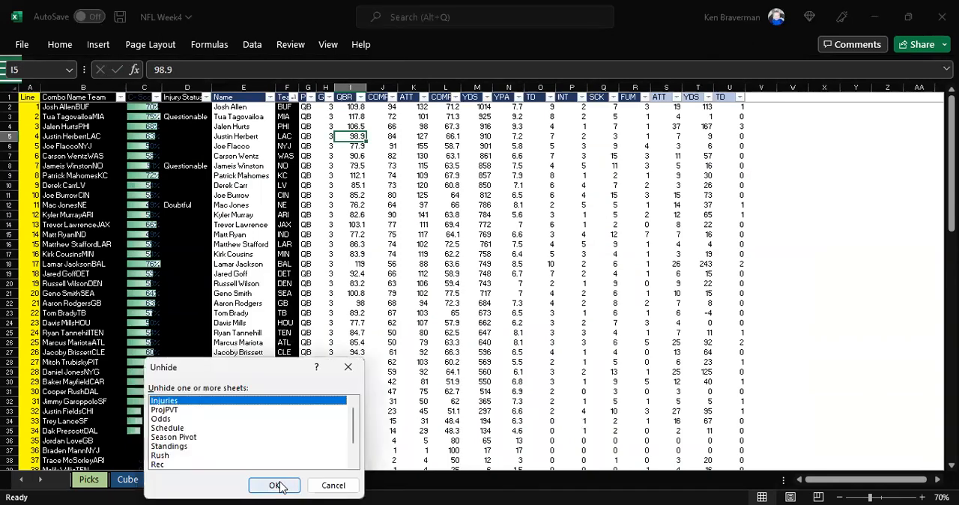
left_click(275, 485)
right_click(246, 479)
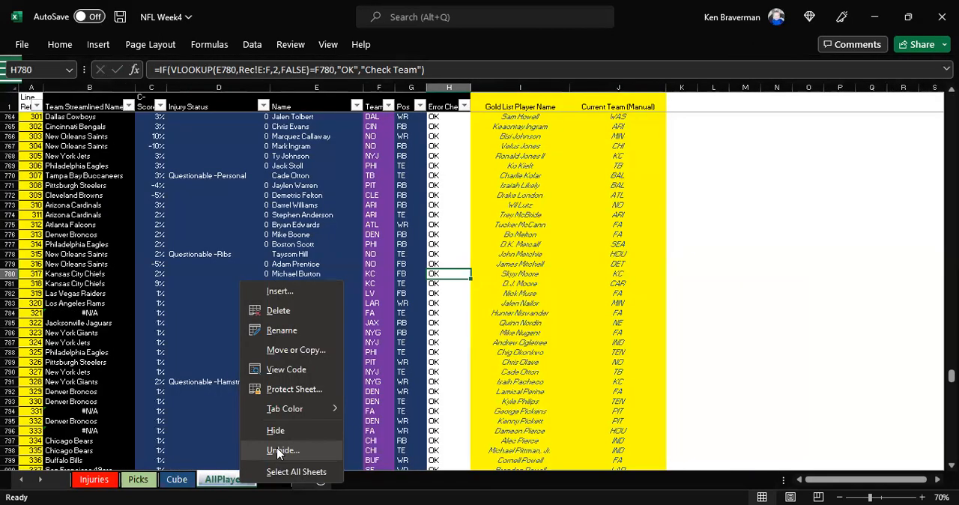
left_click(283, 449)
left_click(296, 486)
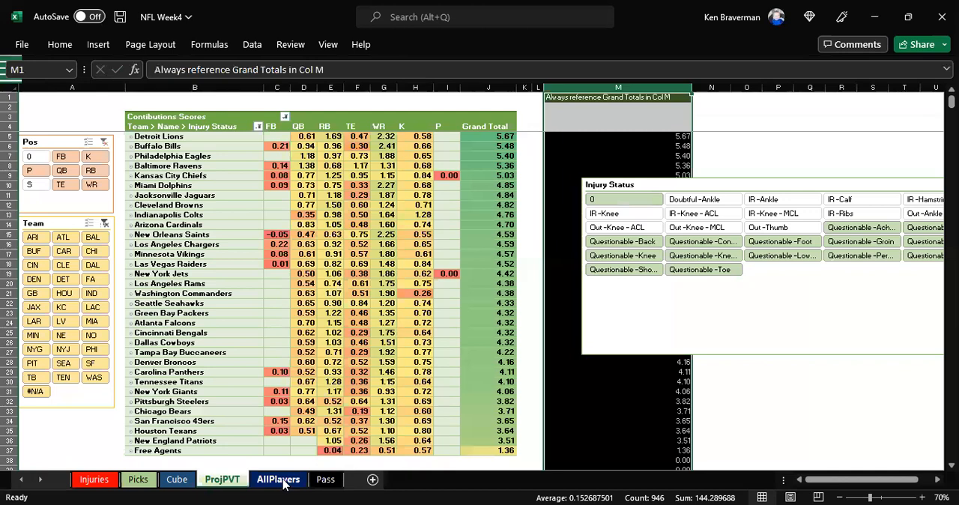
Step: Unhide the Odds and Schedule sheets
right_click(278, 479)
left_click(326, 447)
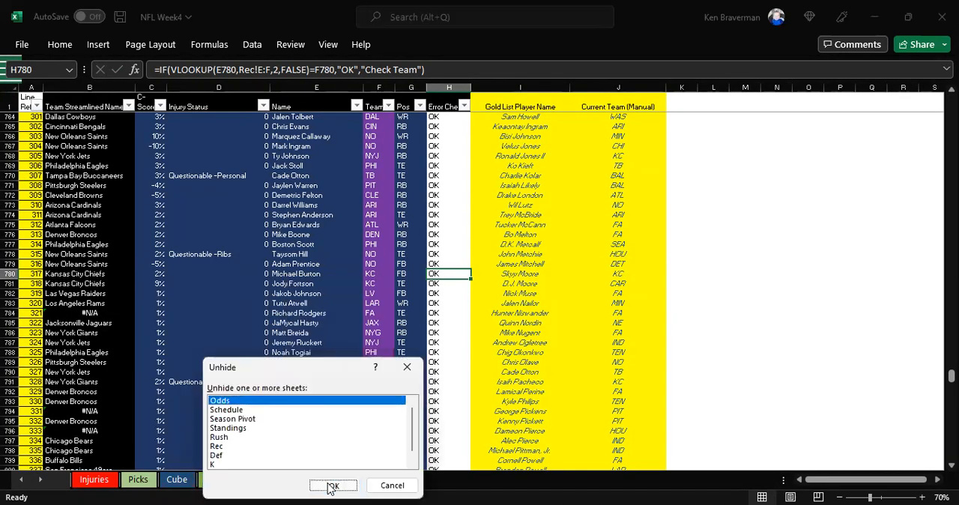
left_click(329, 485)
right_click(281, 483)
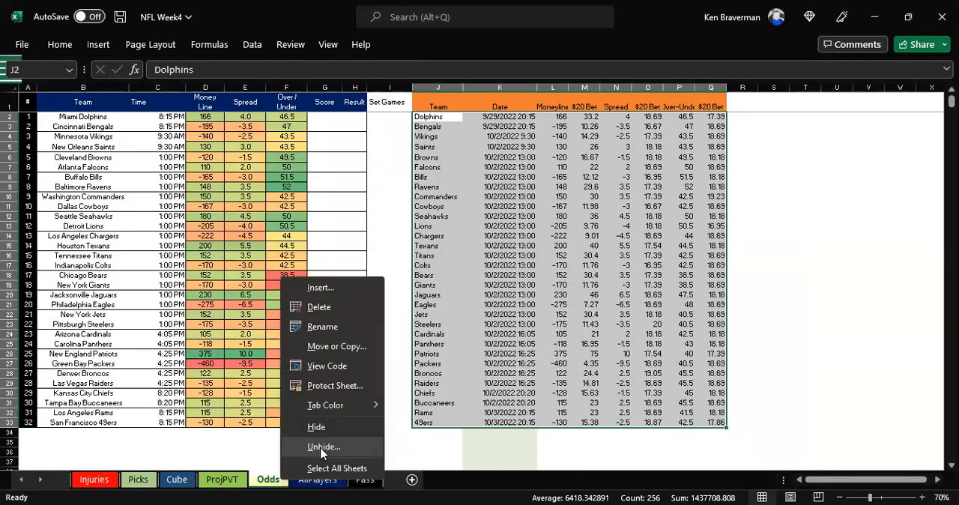
left_click(323, 447)
left_click(338, 485)
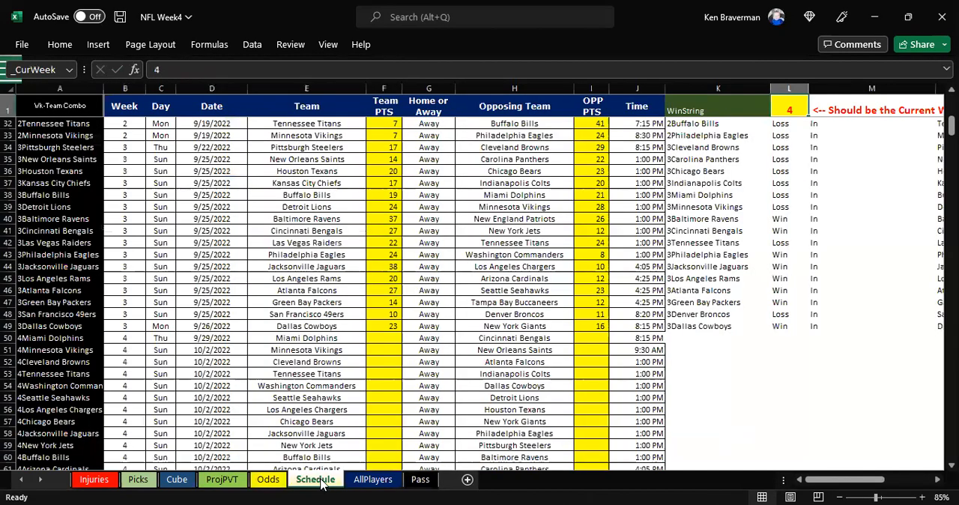
Step: Unhide the Season Pivot and Standings sheets
right_click(326, 481)
left_click(365, 447)
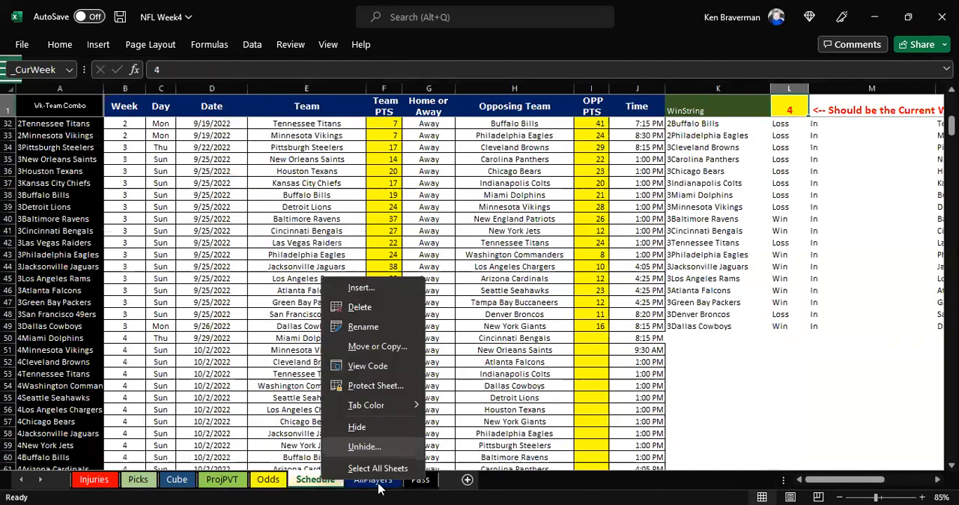
left_click(381, 484)
right_click(415, 481)
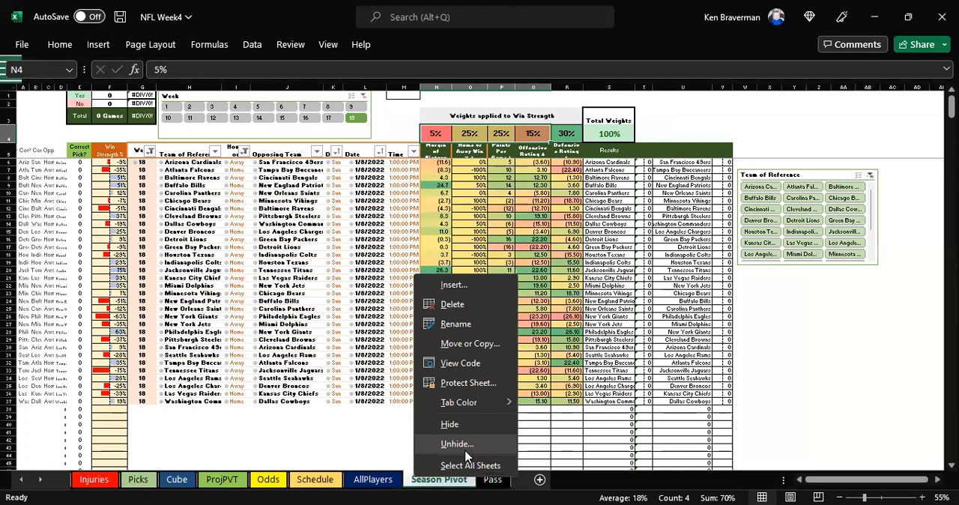
left_click(464, 444)
left_click(478, 484)
Step: Unhide the remaining Rush, Rec, Def, K and Matrix sheets one after another
right_click(517, 482)
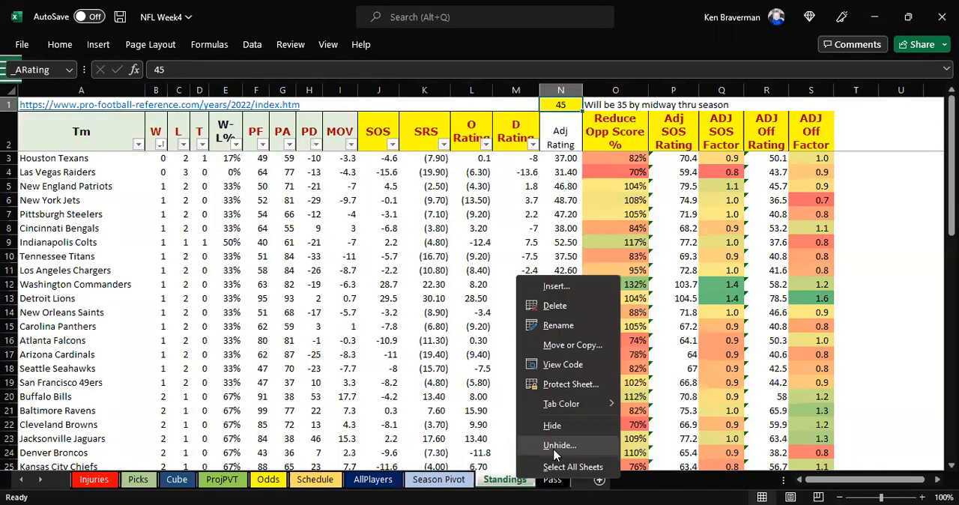
left_click(572, 448)
double_click(584, 487)
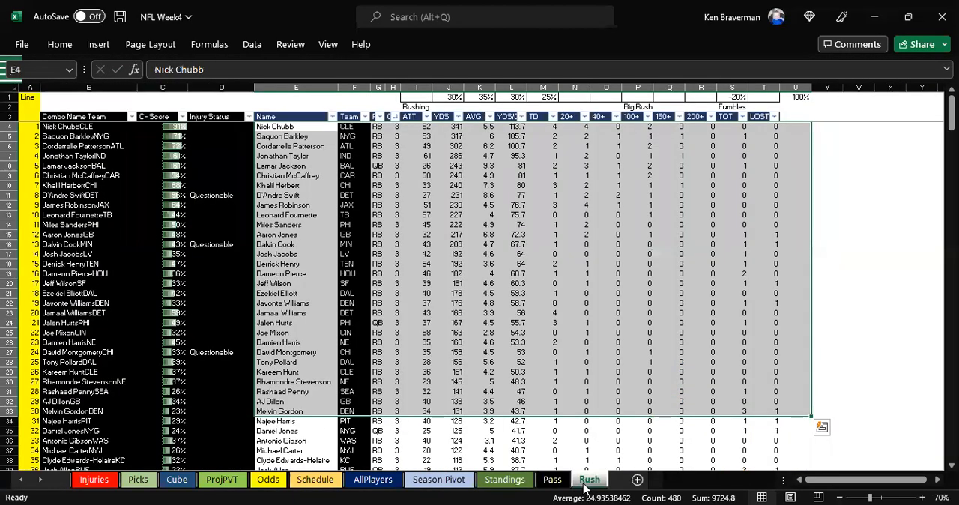
right_click(584, 482)
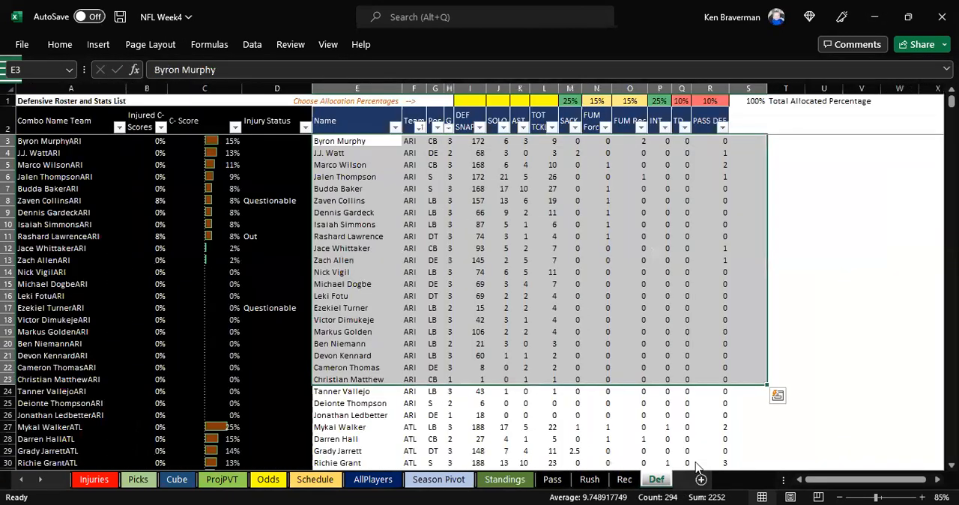
right_click(696, 467)
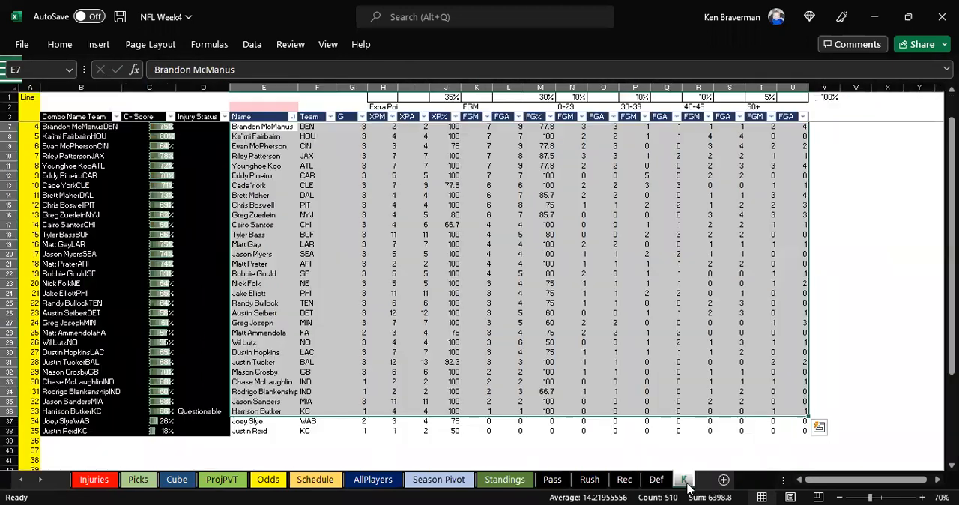
right_click(686, 481)
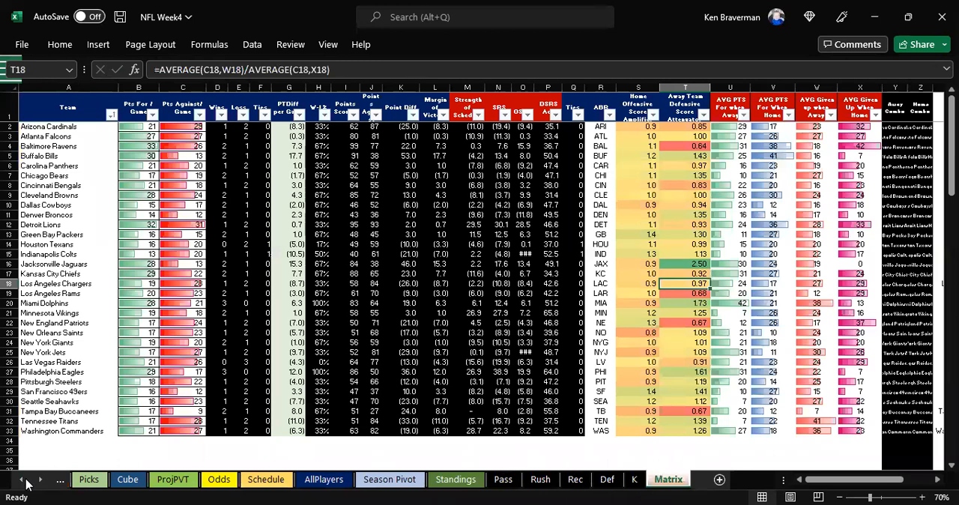
Step: Look over the Injuries sheet at the start of the workbook and open the ProjPVT sheet
left_click(24, 480)
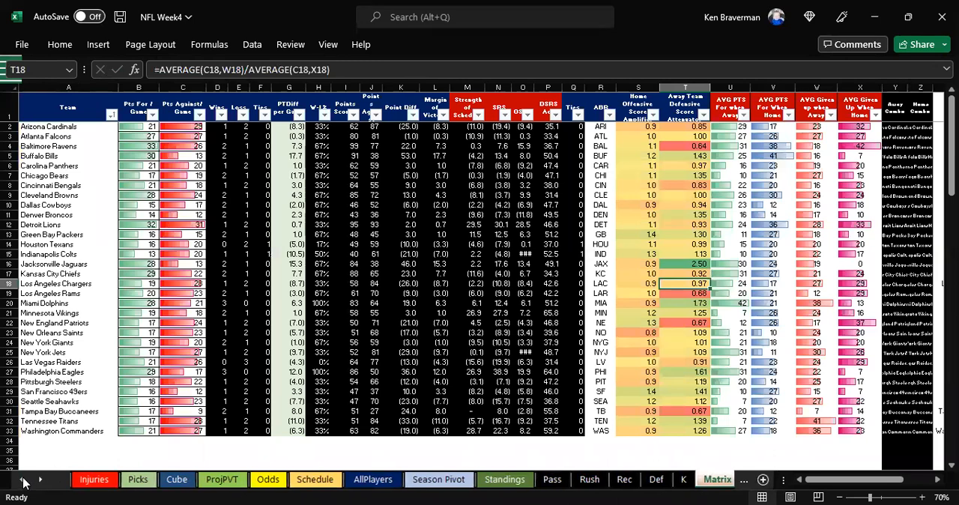
left_click(111, 479)
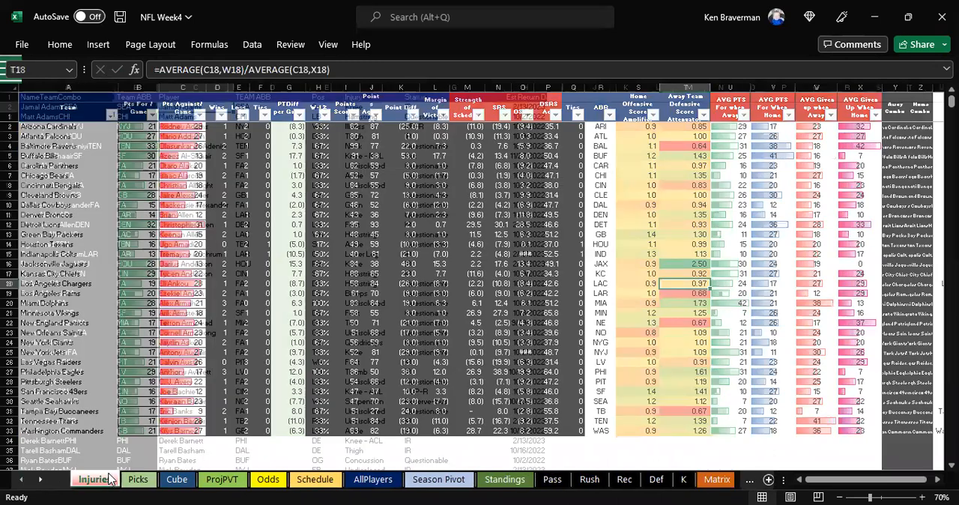
left_click(222, 480)
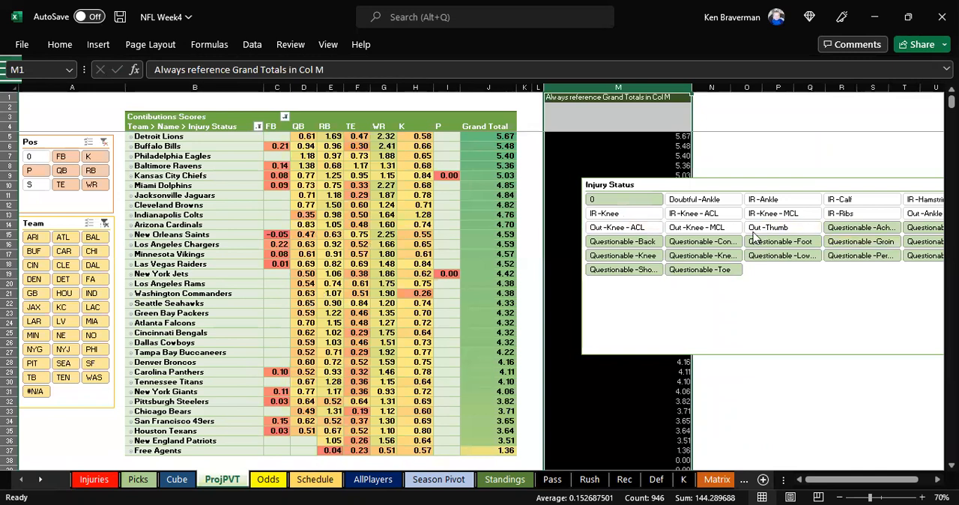
Step: Exclude status 0 in ProjPVT's Injury Status slicer to view only questionable players' contributions, and include it again
left_click(625, 199)
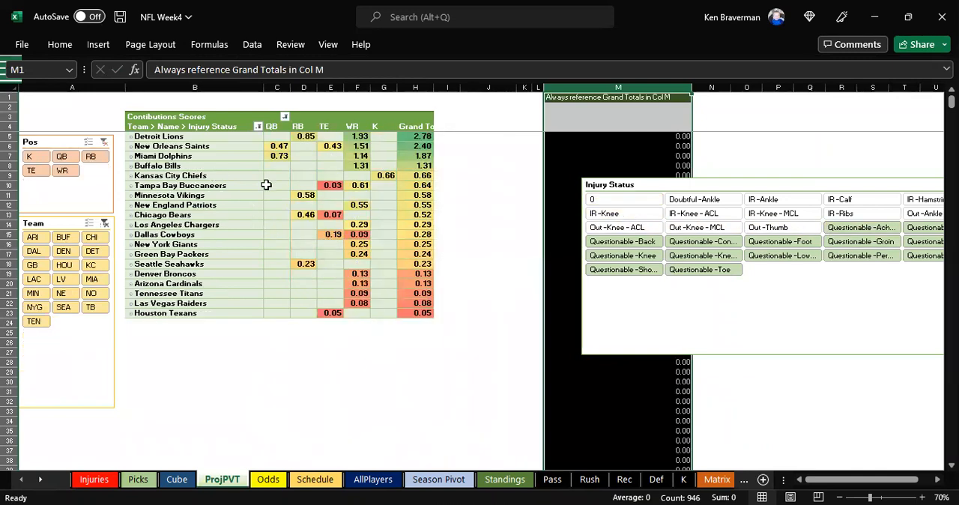
scroll(239, 229, "up", 1)
scroll(271, 222, "down", 1)
left_click(611, 200)
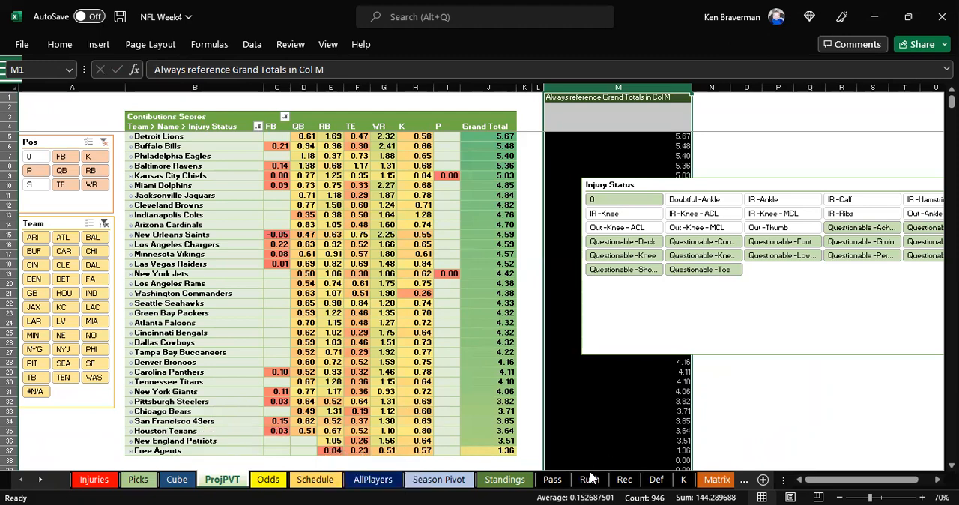
Step: Review the player stat sheets K, Def, Rec and Pass, and the Standings sheet
left_click(683, 479)
left_click(625, 480)
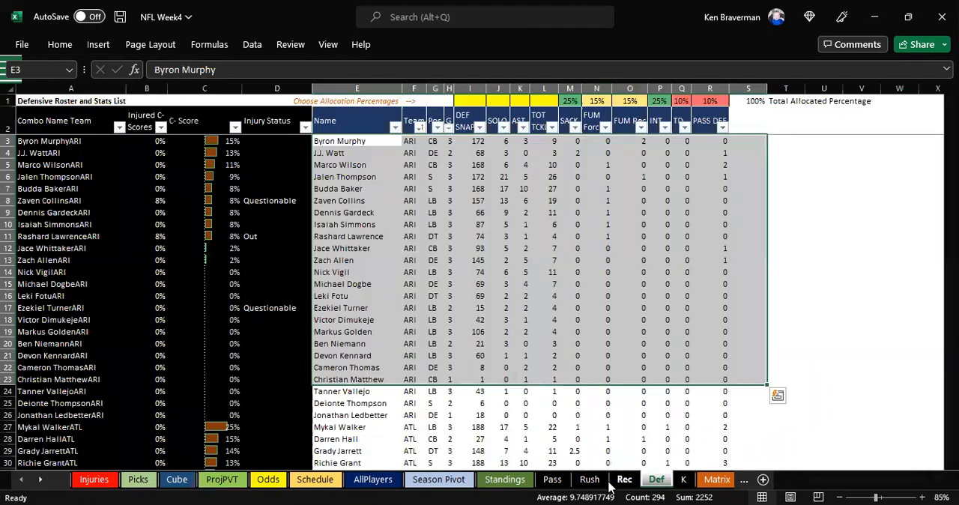
left_click(552, 480)
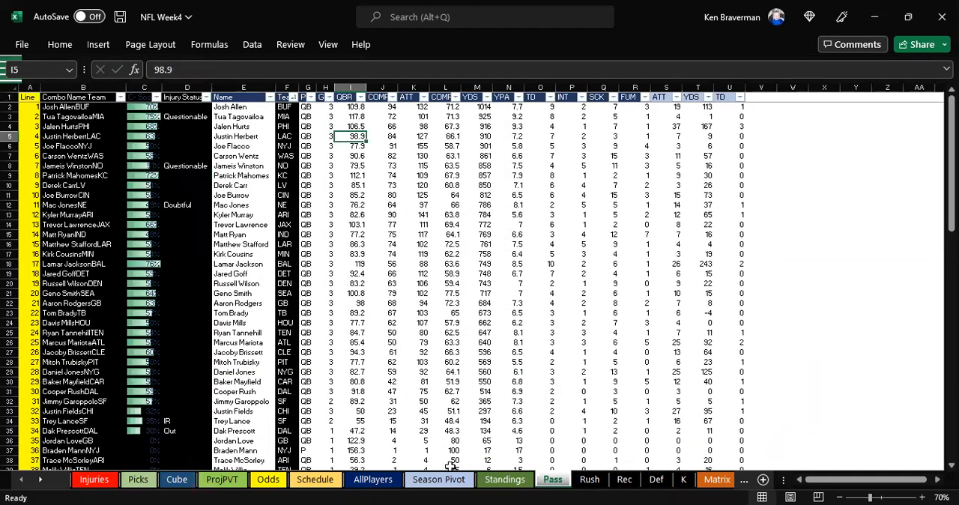
left_click(485, 480)
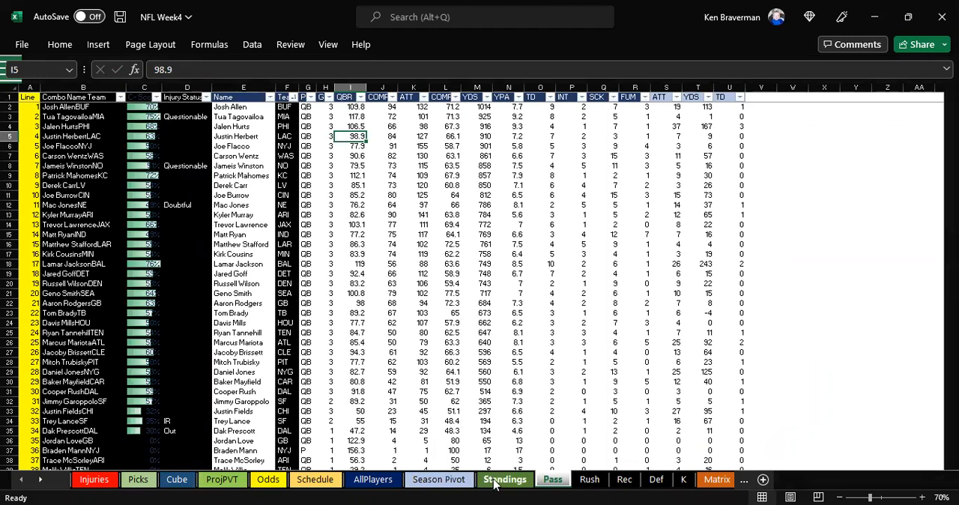
Step: Filter the Season Pivot sheet to week 4
left_click(432, 482)
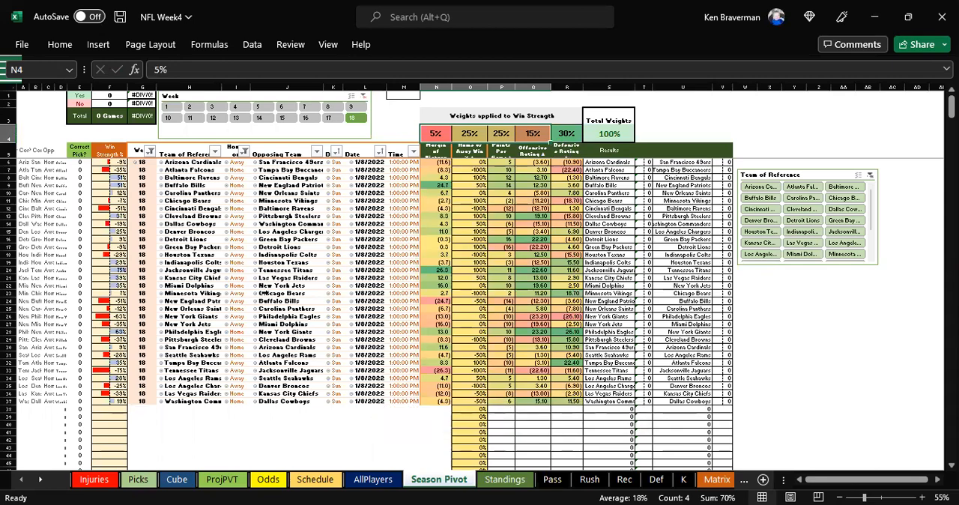
scroll(276, 292, "up", 1, "ctrl")
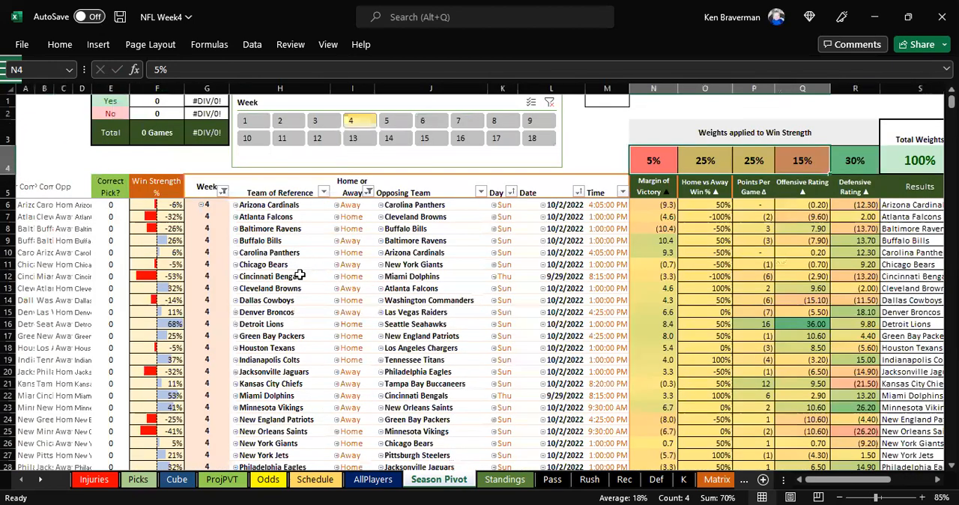
scroll(298, 275, "down", 1, "ctrl")
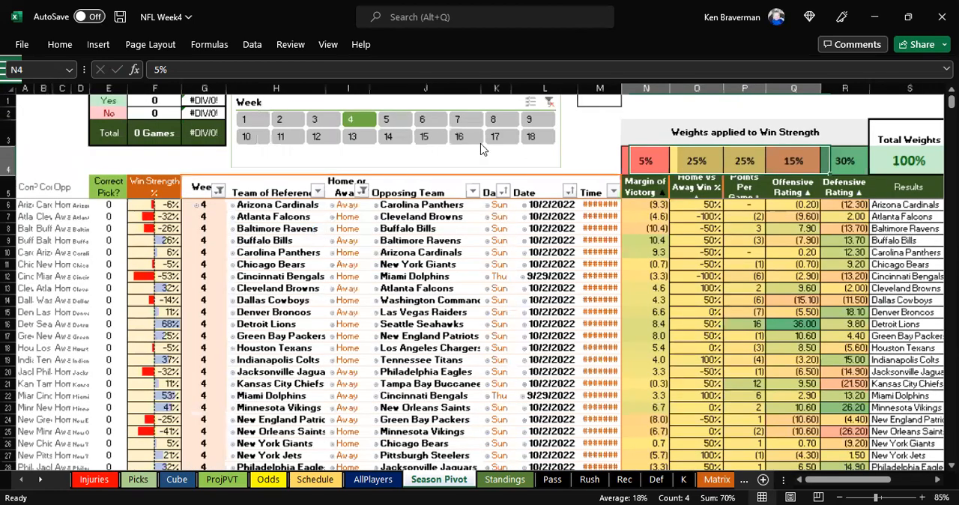
Step: Open the Picks sheet and filter its slicers to week 3 and Monday games
scroll(333, 299, "up", 1, "ctrl")
scroll(344, 286, "down", 1, "ctrl")
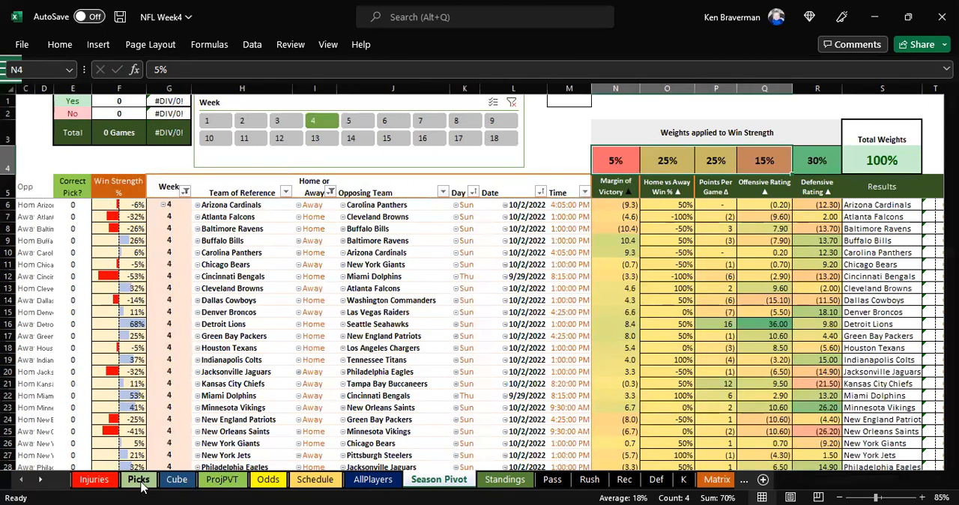
left_click(139, 483)
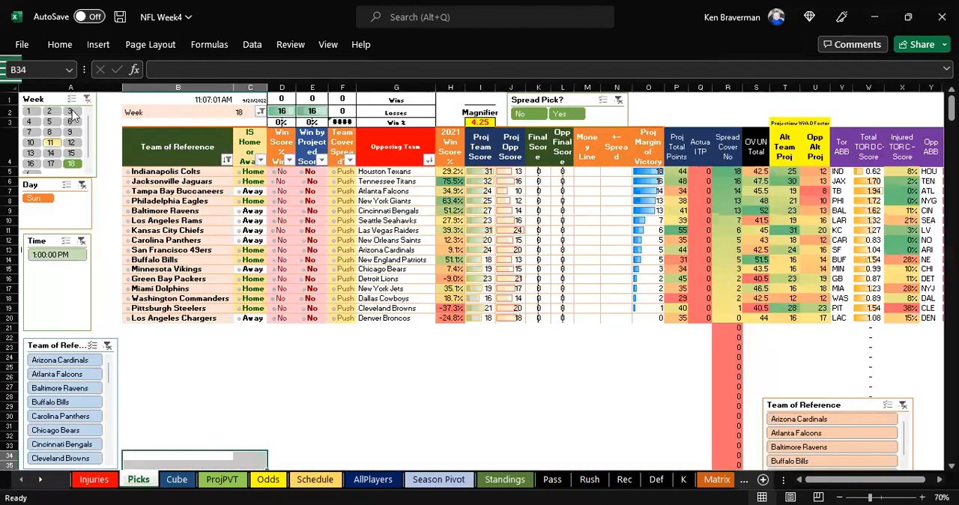
left_click(70, 111)
left_click(69, 197)
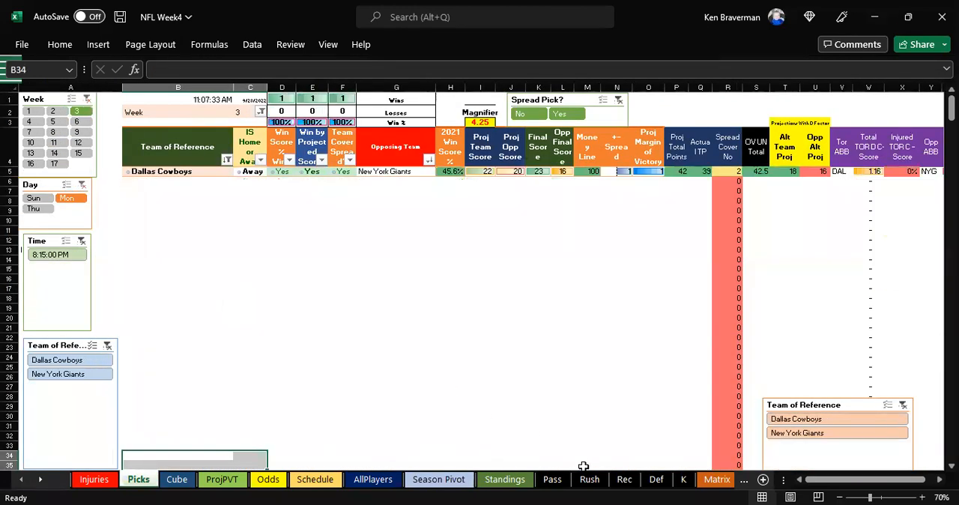
Step: Compare the final scores with the projected scores for the Dallas Cowboys and New York Giants game
scroll(609, 352, "up", 2)
scroll(601, 322, "up", 4)
left_click_drag(545, 214, 636, 212)
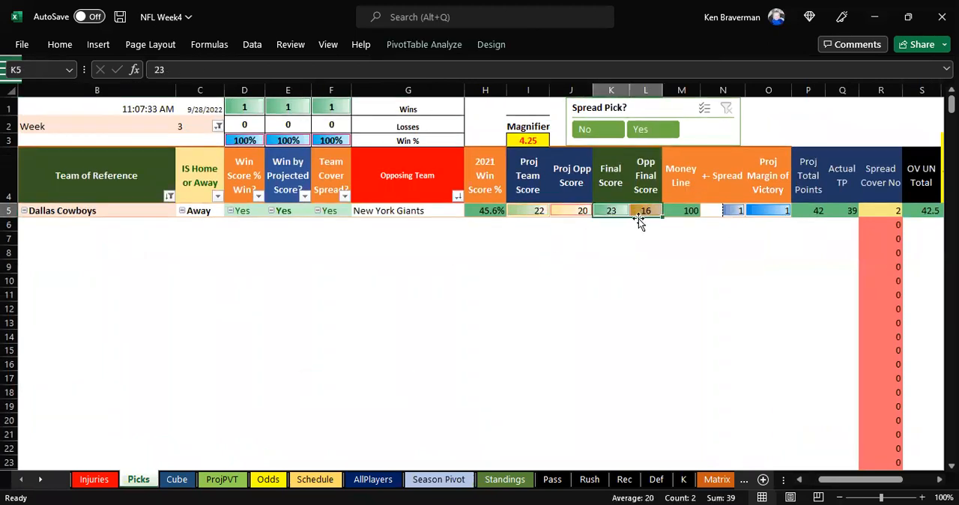
scroll(552, 237, "down", 1, "ctrl")
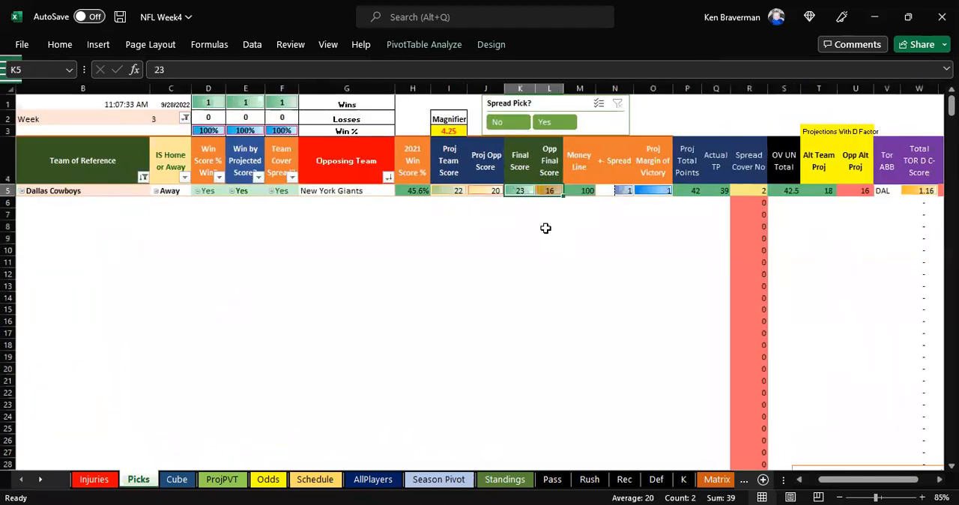
left_click(464, 193)
left_click_drag(467, 193, 469, 196)
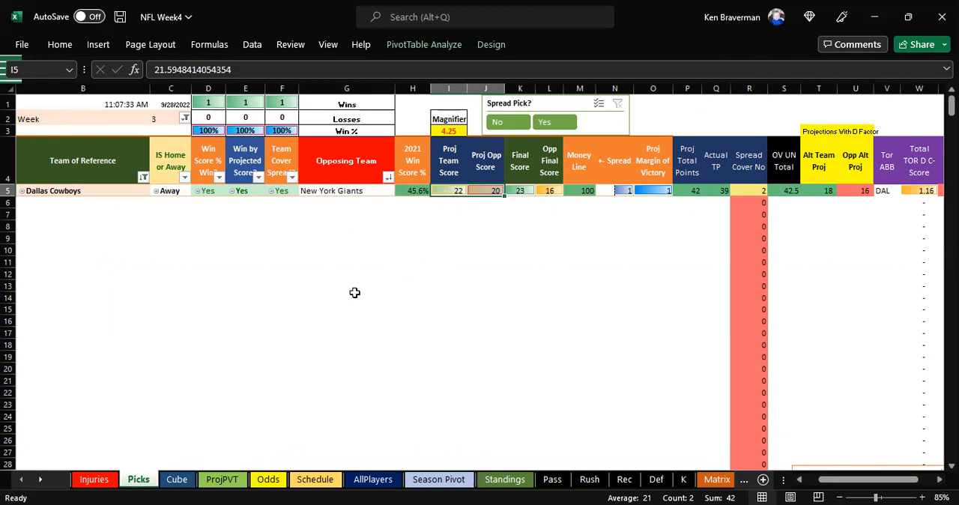
left_click_drag(150, 88, 122, 85)
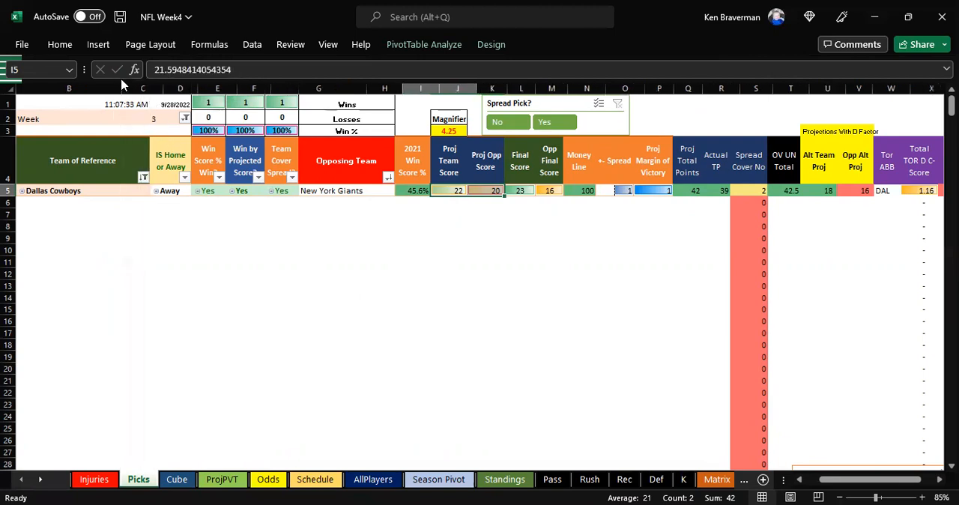
scroll(416, 361, "up", 1)
scroll(416, 357, "up", 1)
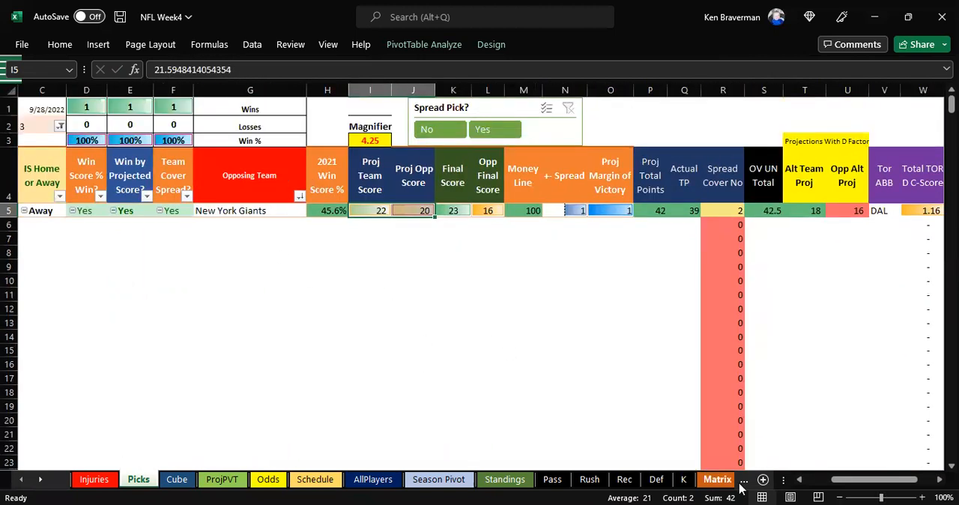
left_click_drag(784, 479, 743, 479)
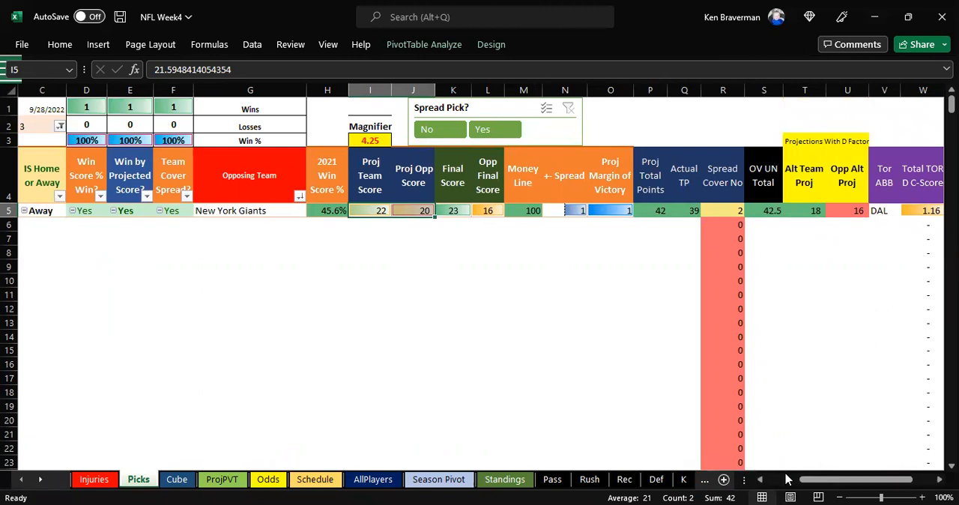
scroll(787, 480, "down", 1)
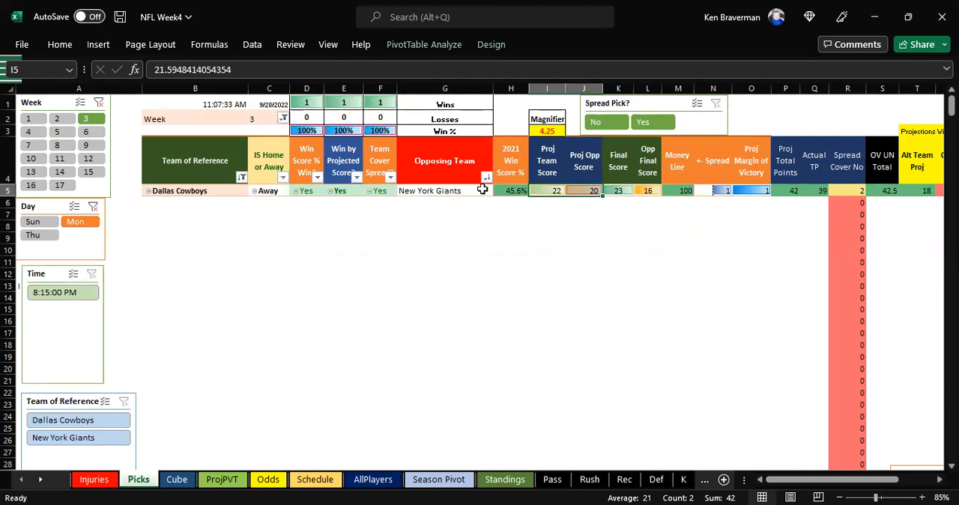
left_click(459, 259)
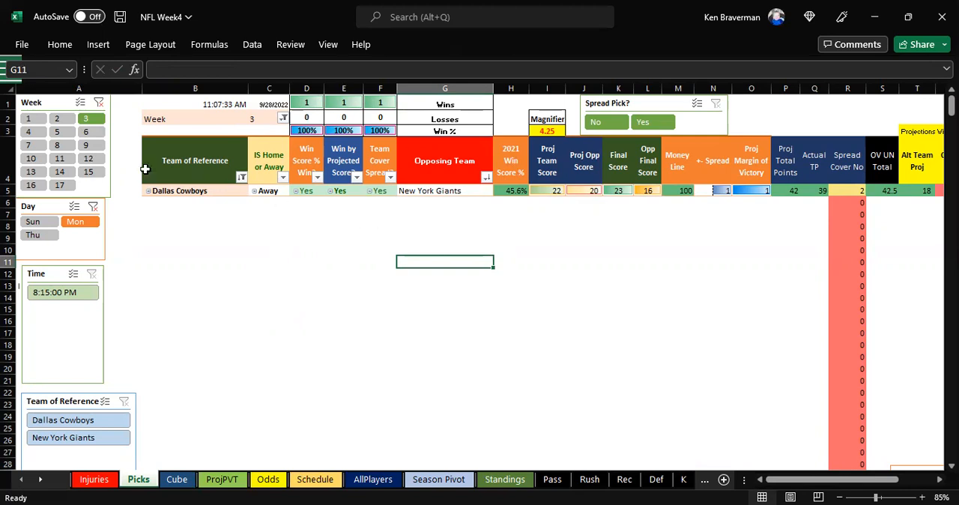
Step: Clear the Day slicer filter on Picks and look over the results of all week 3 games
left_click(93, 207)
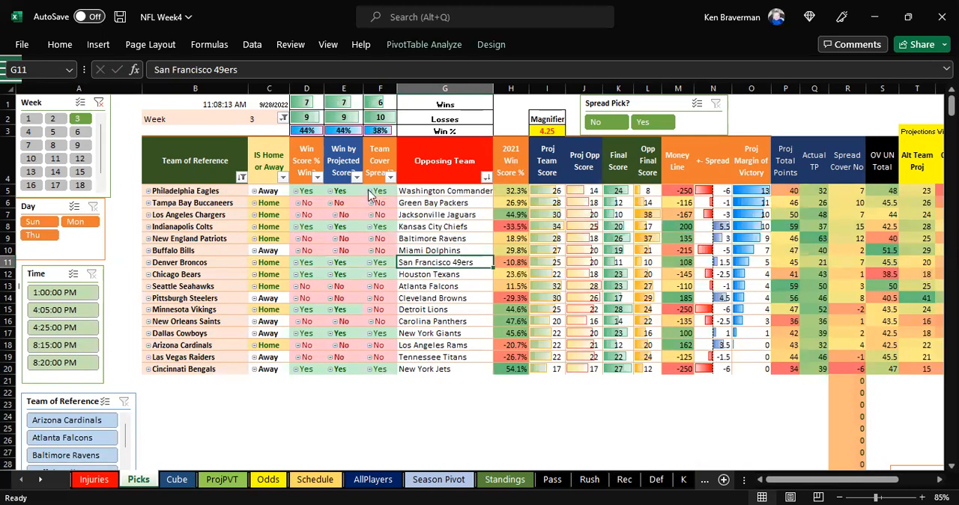
left_click(373, 275)
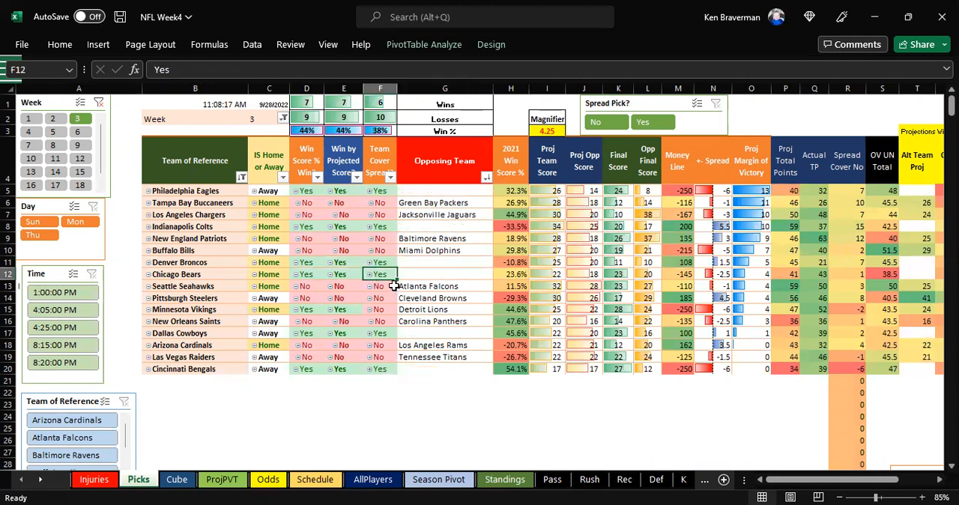
left_click(328, 393)
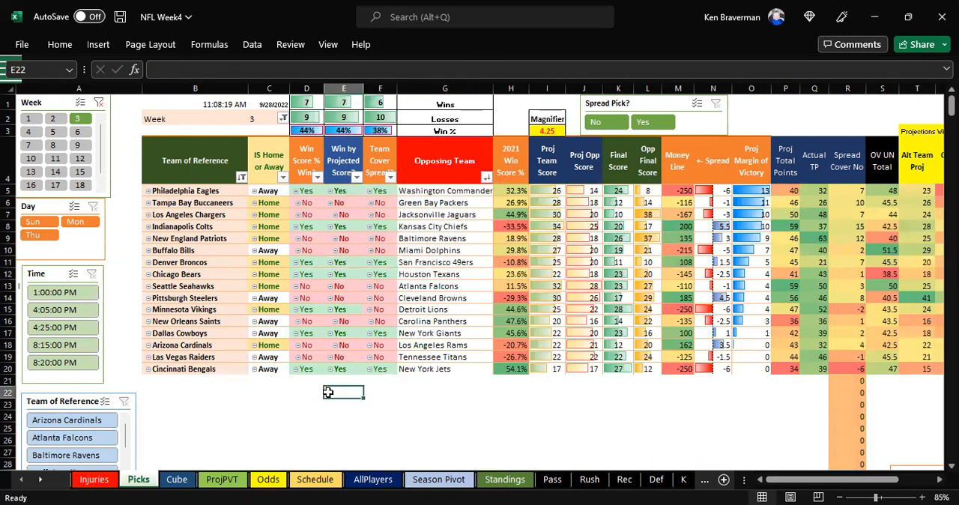
scroll(326, 300, "up", 1, "ctrl")
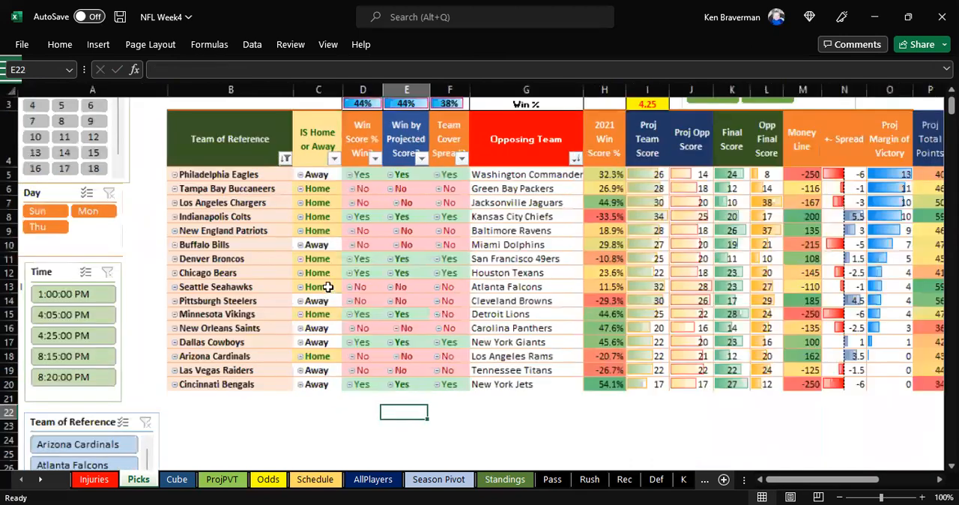
scroll(325, 255, "up", 1)
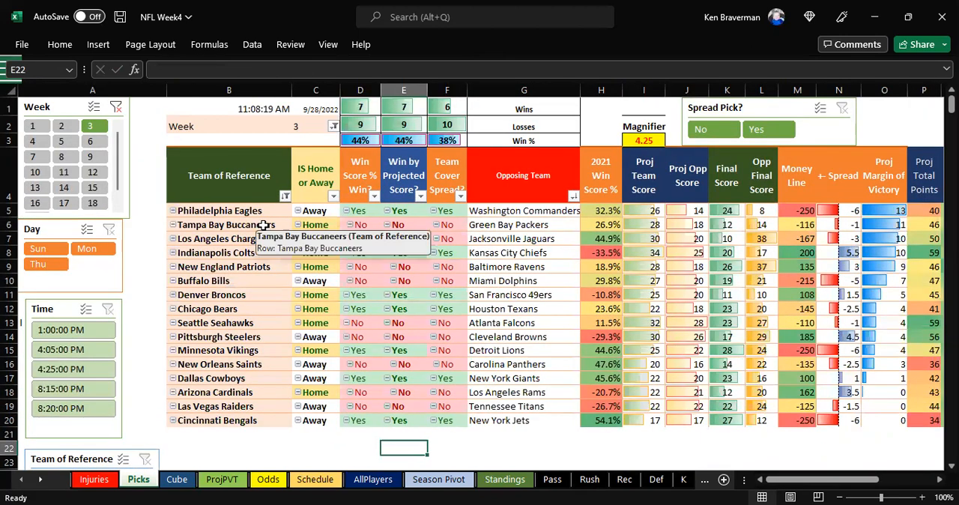
Step: Review the week 3 upset picks, marking teams such as Tampa Bay, Los Angeles Chargers, Seattle, Detroit, New England, Buffalo and New Orleans
left_click_drag(259, 224, 254, 238)
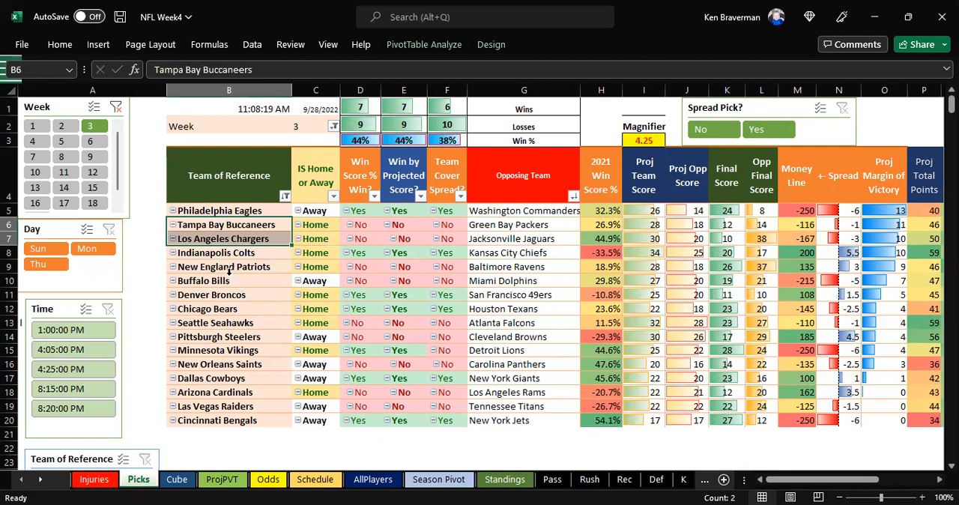
left_click(212, 323, "ctrl")
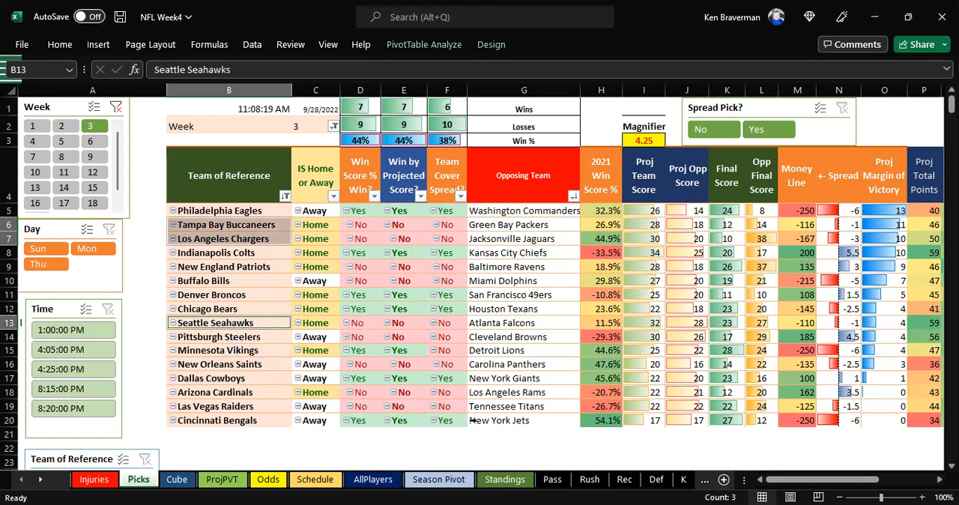
left_click(516, 351, "ctrl")
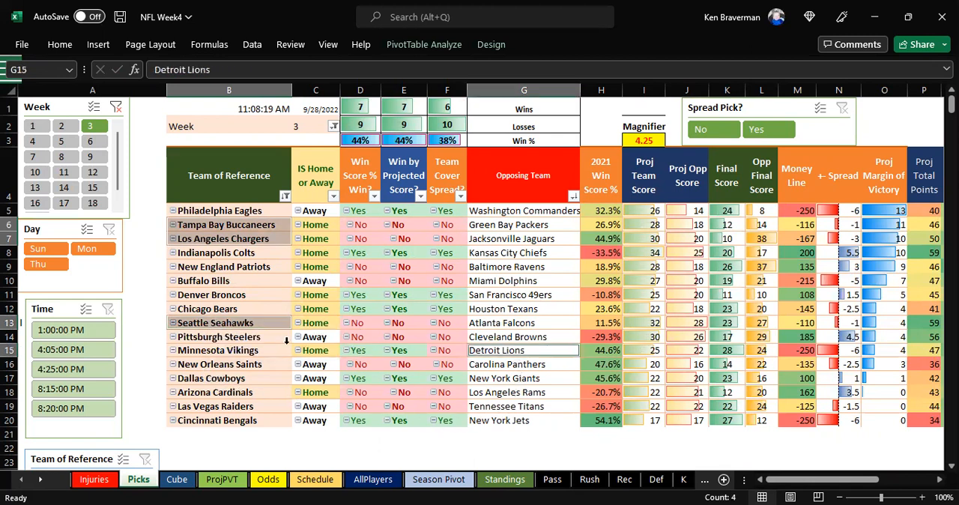
left_click(239, 364, "ctrl")
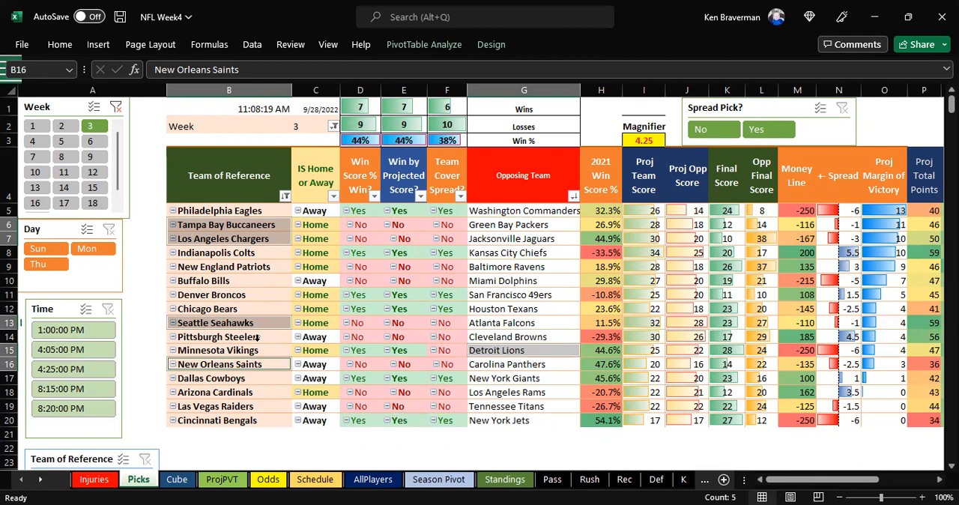
left_click_drag(247, 270, 244, 283)
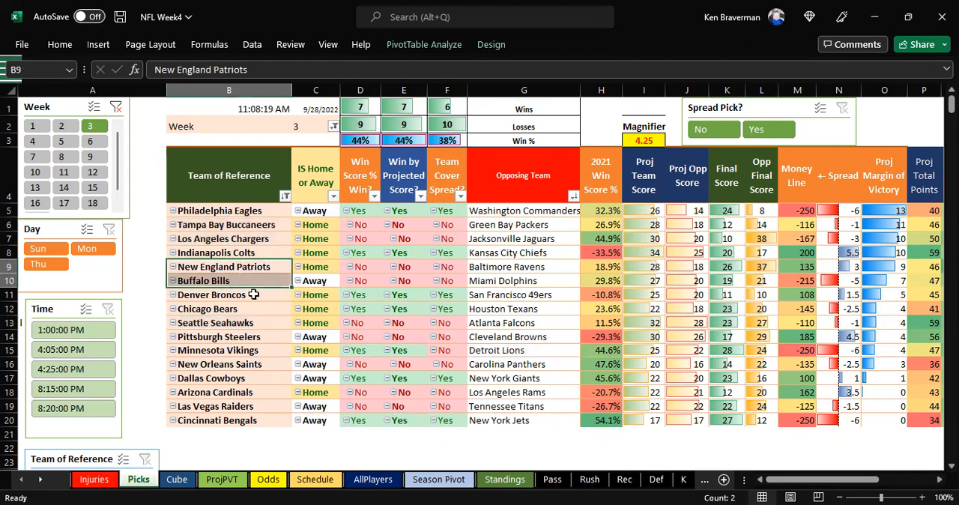
left_click_drag(243, 227, 238, 238)
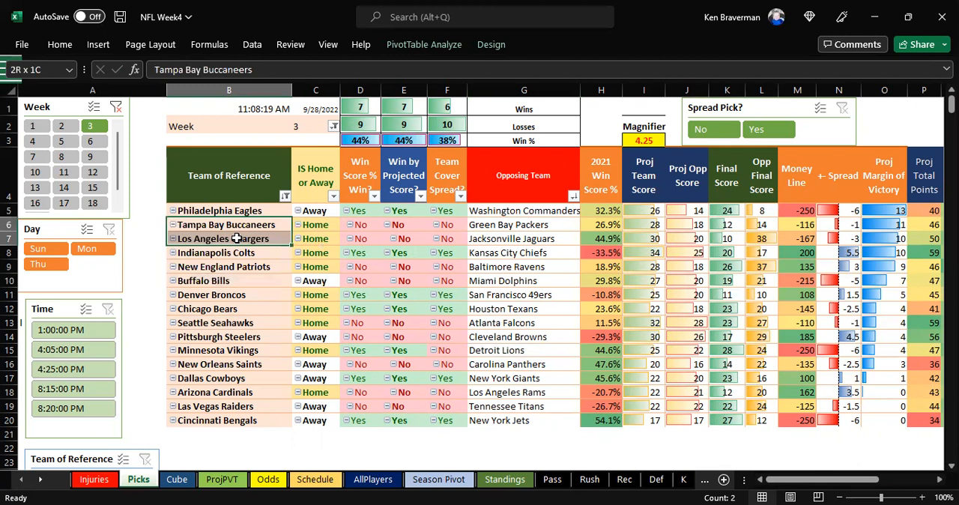
left_click(237, 364, "ctrl")
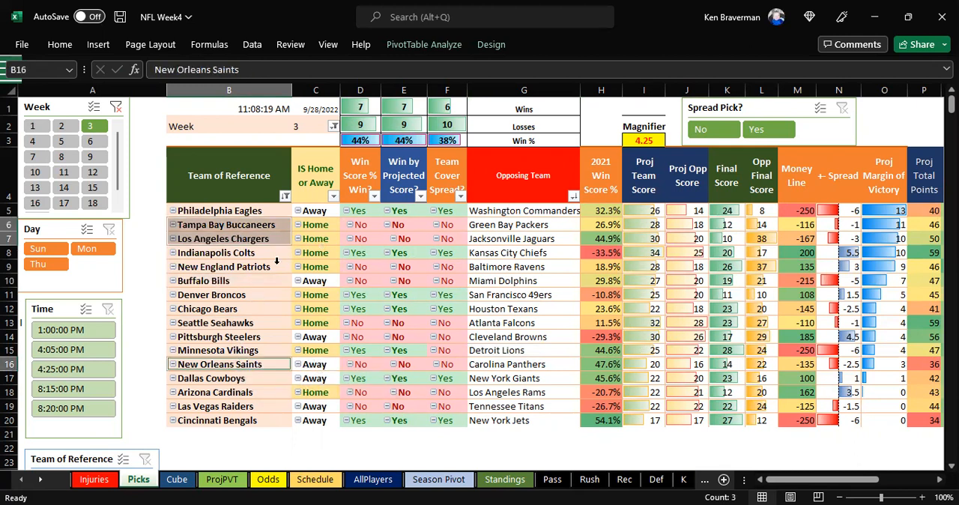
left_click(247, 225)
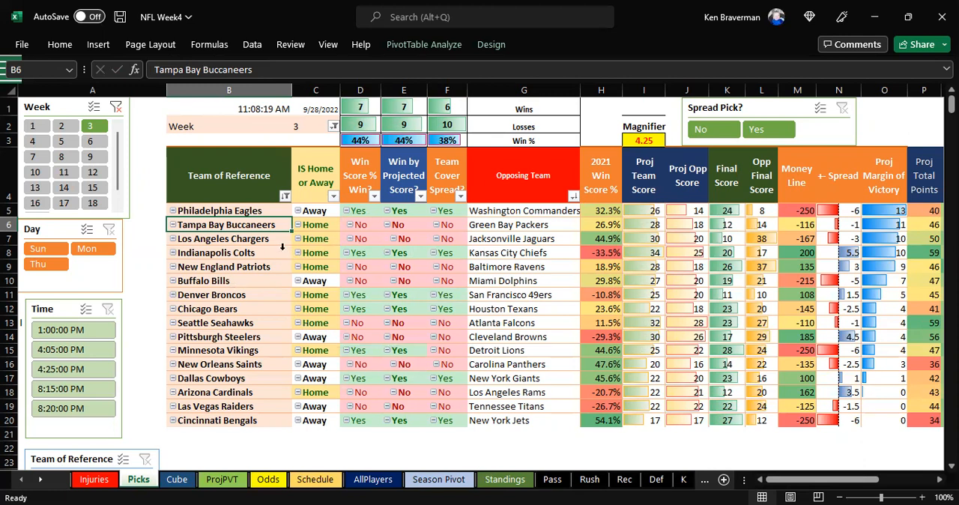
Step: Sort the Team of Reference field on Picks in descending order by Money Line
left_click(786, 253)
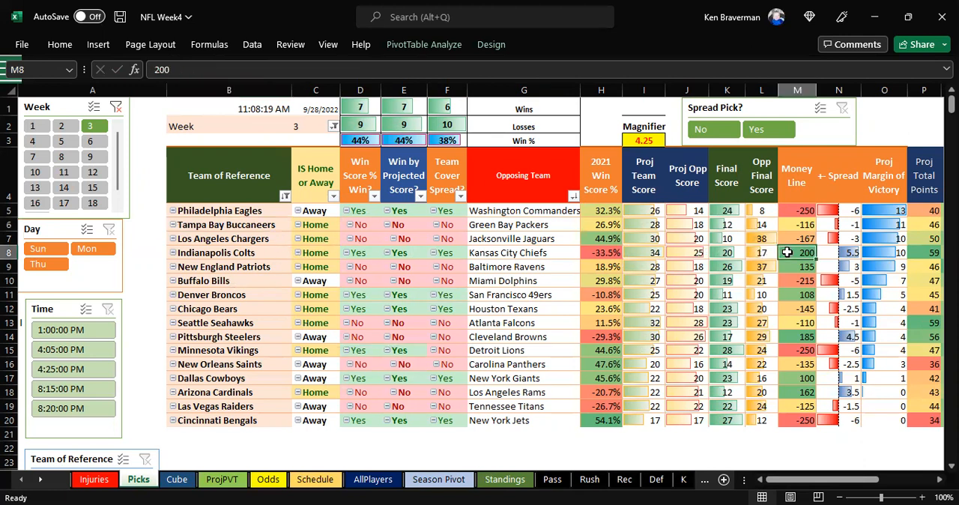
left_click(284, 195)
left_click(238, 255)
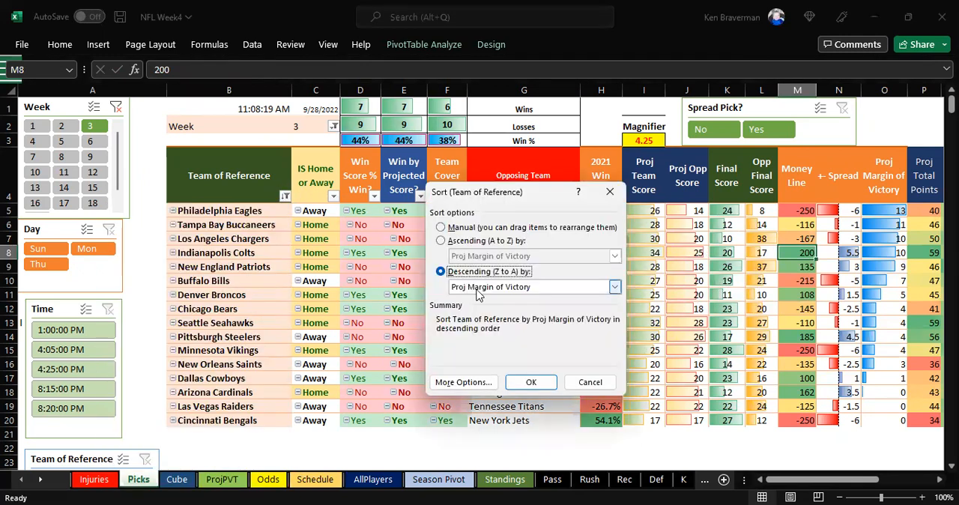
left_click(476, 289)
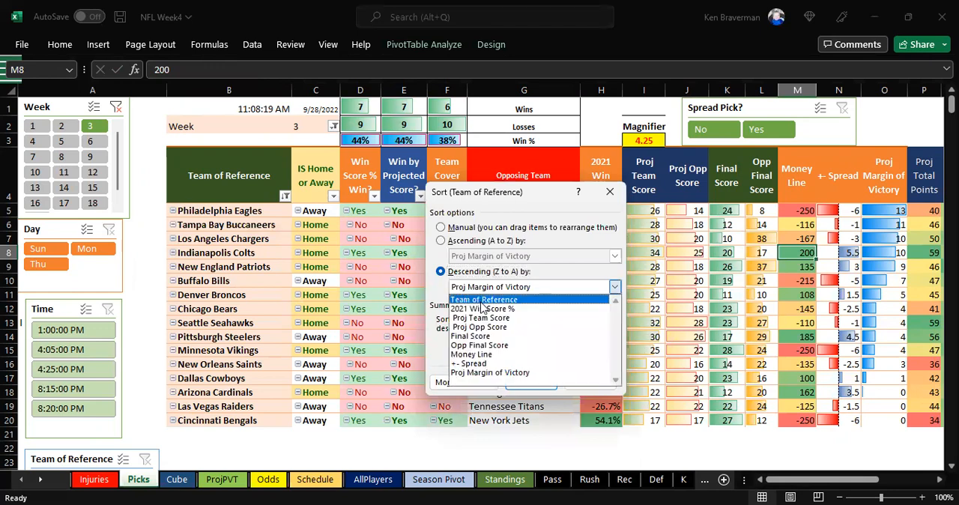
left_click(517, 349)
left_click(531, 382)
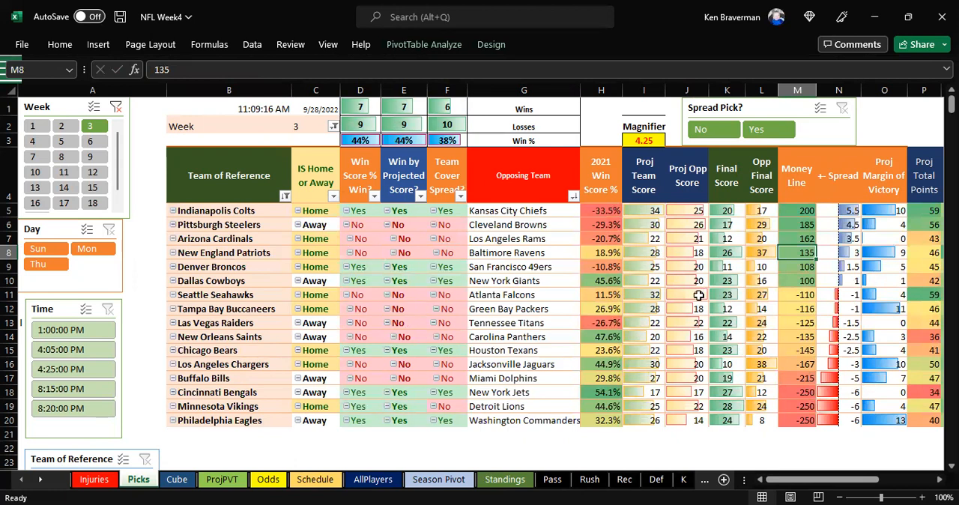
Step: Review the picks with positive money lines, from the Dallas Cowboys up through the Patriots, Cardinals and Pittsburgh Steelers
left_click_drag(797, 280, 796, 211)
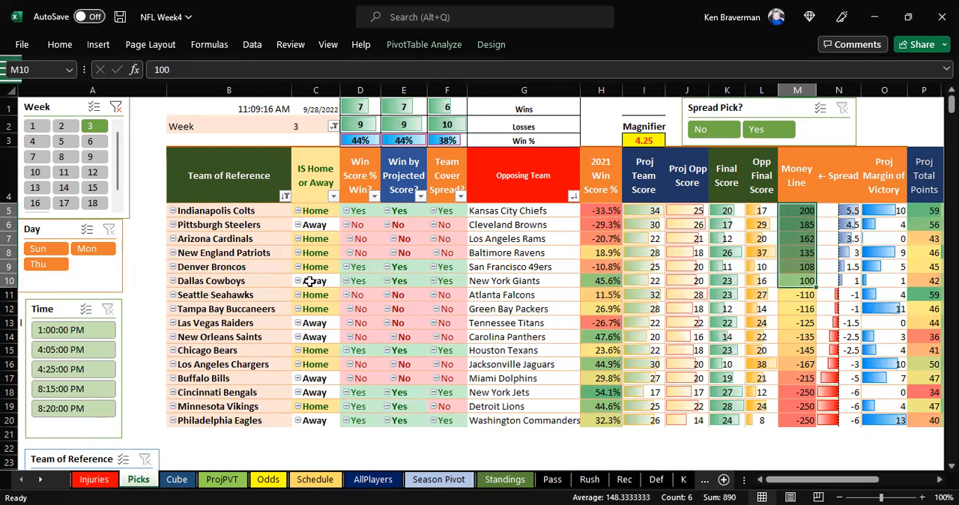
left_click_drag(257, 281, 255, 260)
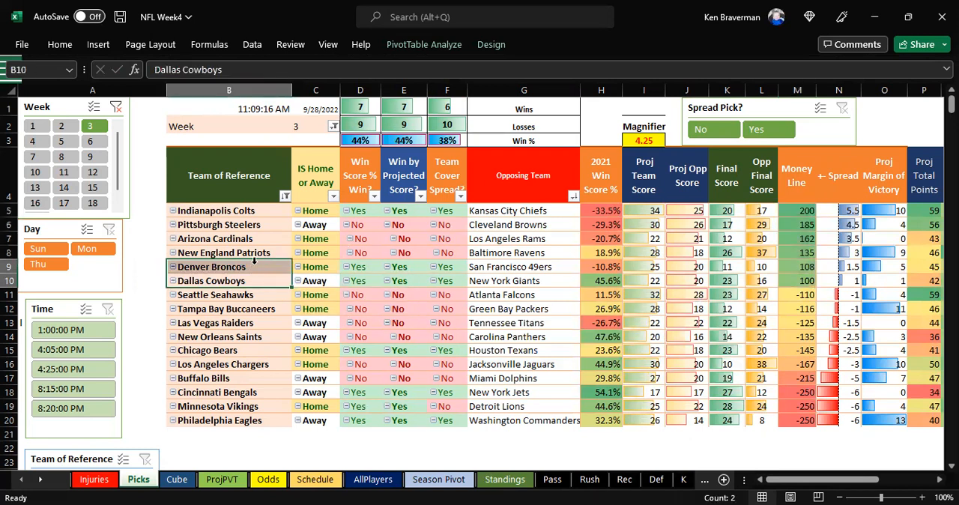
left_click(254, 253)
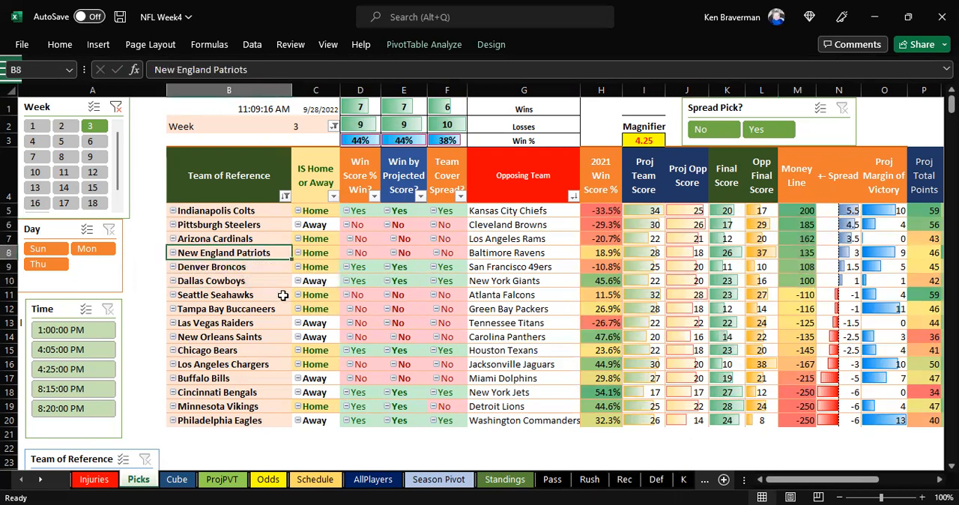
left_click_drag(255, 237, 485, 237)
left_click(213, 238)
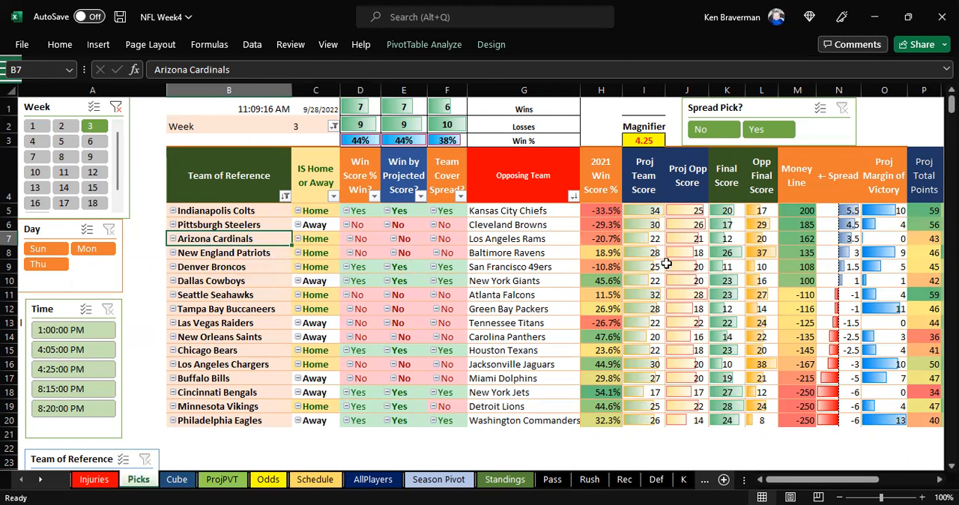
left_click(274, 224)
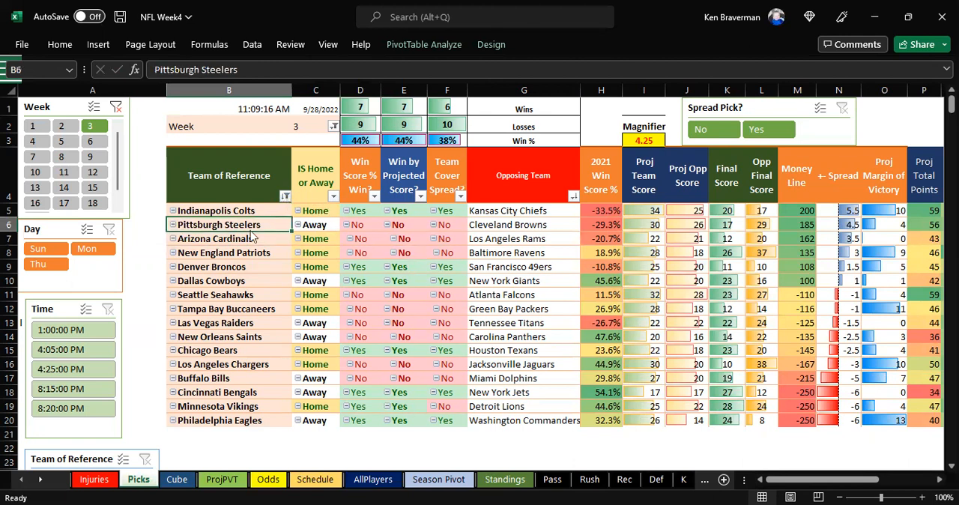
Step: Undo the Team of Reference sort and the Day and Week slicer changes on the Picks sheet
key("alt+Down")
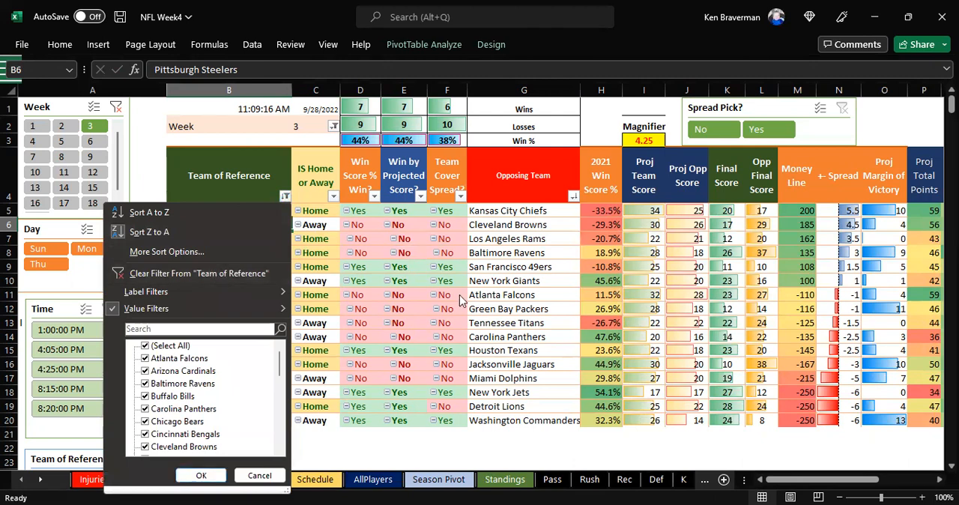
left_click(212, 273)
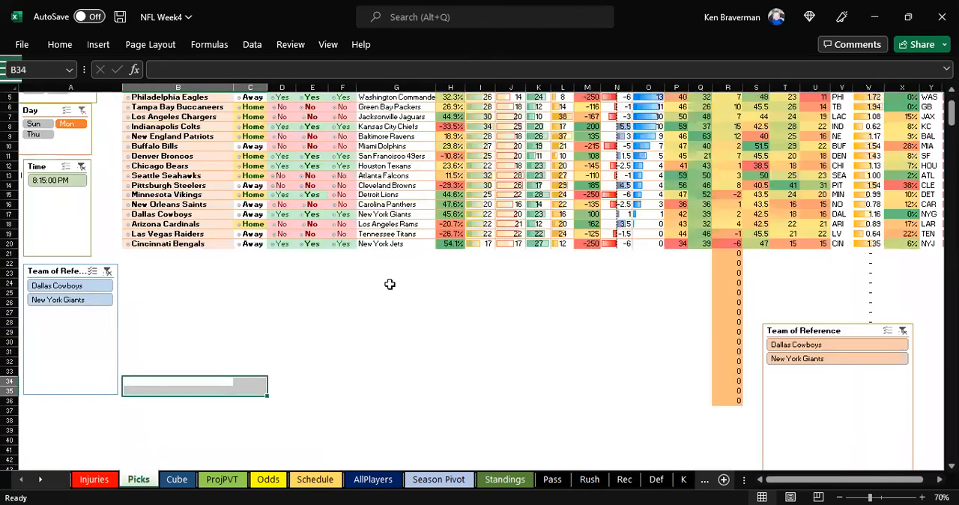
scroll(365, 295, "up", 1)
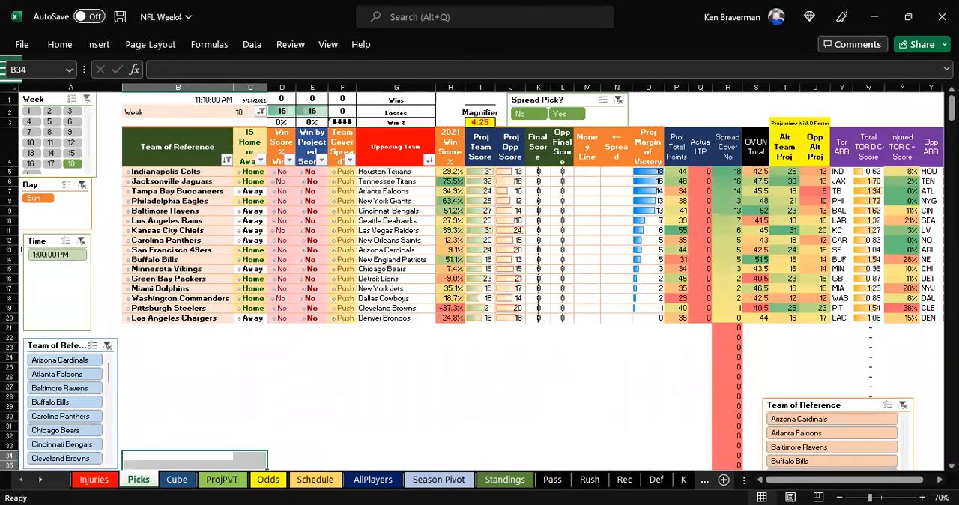